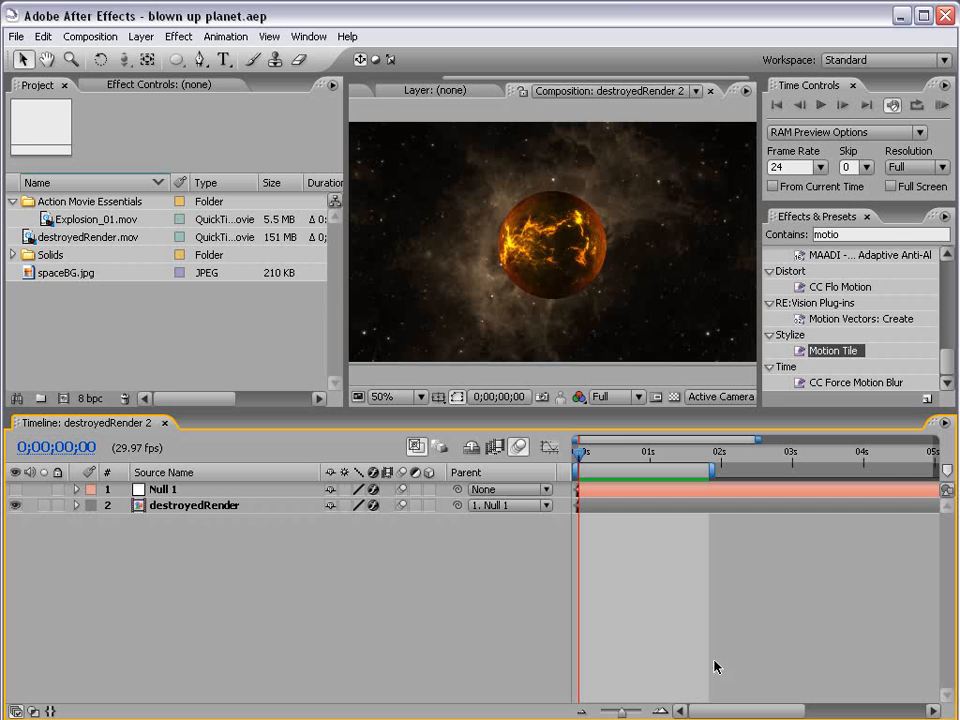
Step: Preview the planet animation in the destroyedRender 2 composition and scrub through its opening frames
key("KP_0")
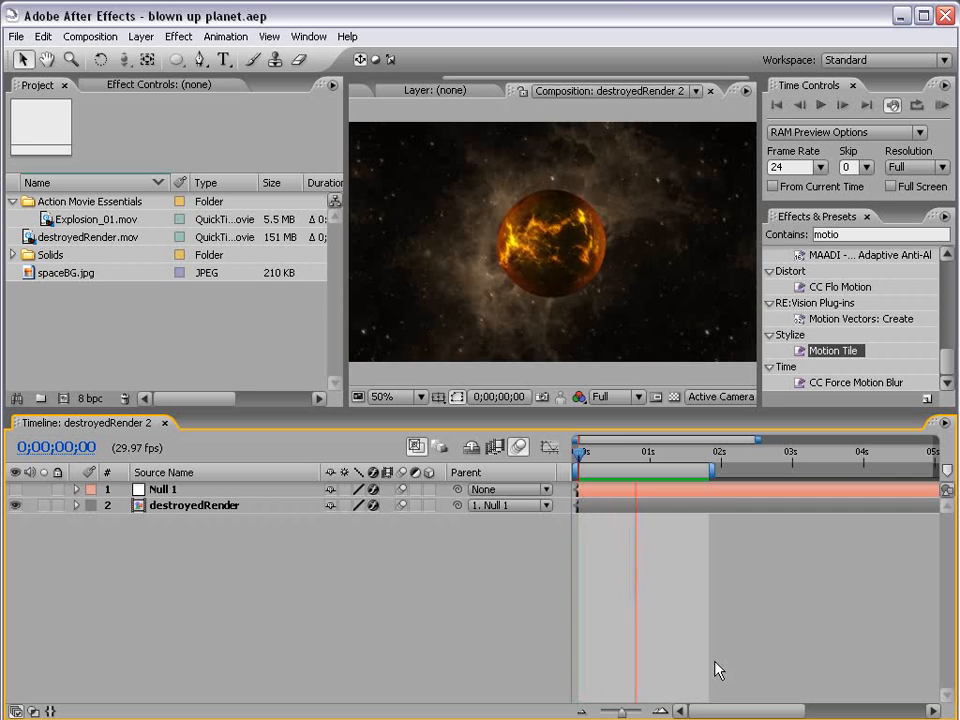
key("space")
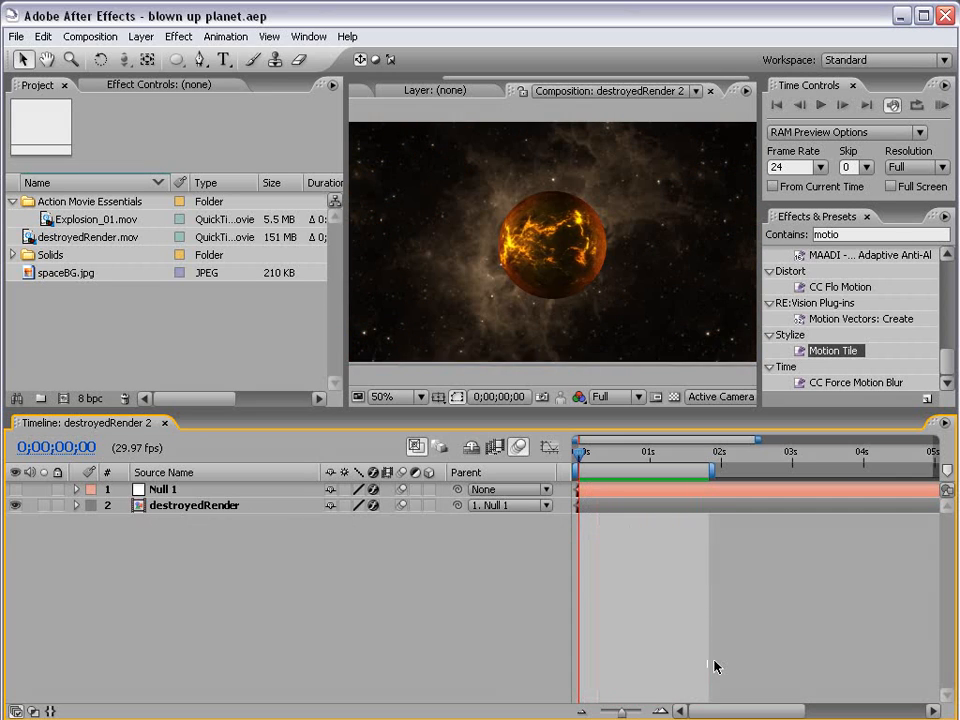
mouse_move(594, 456)
left_mouse_down()
mouse_move(705, 456)
mouse_move(602, 456)
left_mouse_up()
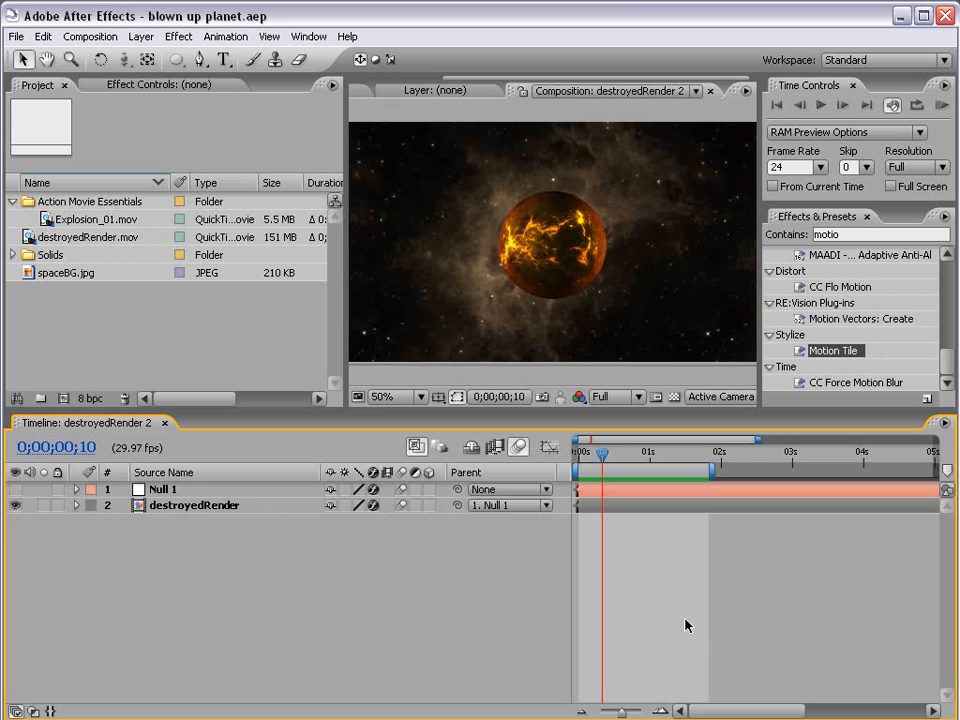
Step: Create a new composition from the destroyedRender.mov footage
left_click(140, 320)
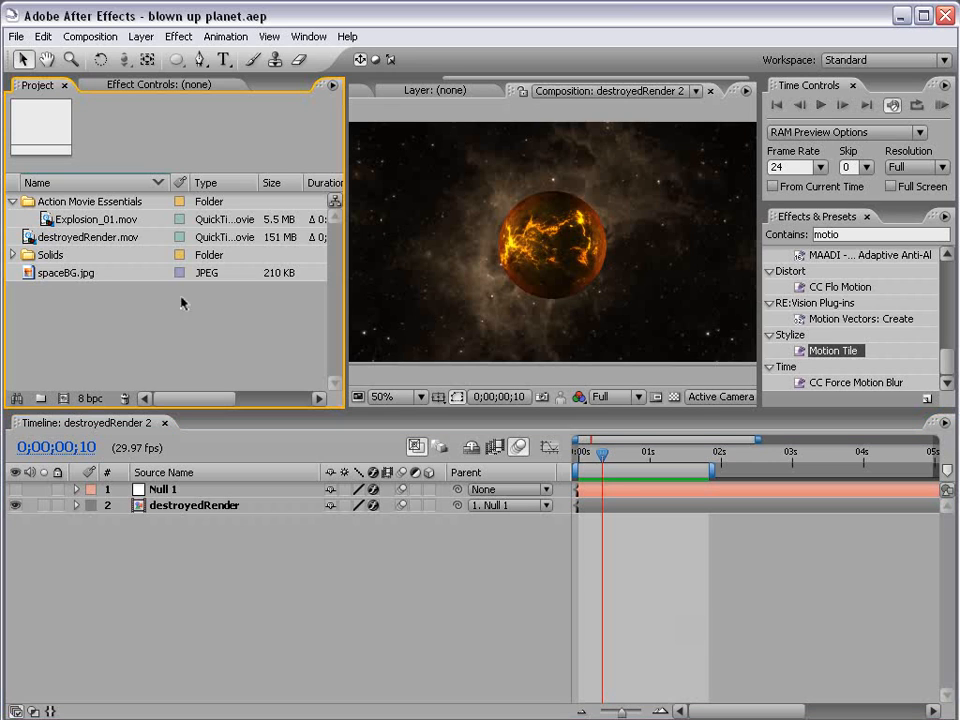
left_click_drag(88, 245, 64, 400)
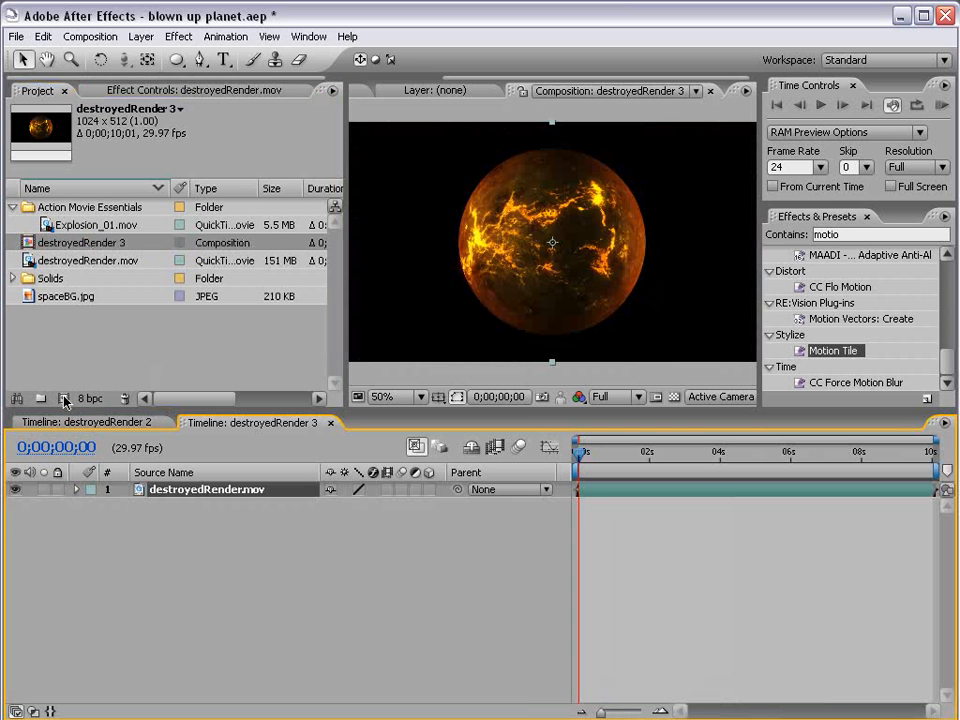
left_click_drag(580, 452, 542, 487)
scroll(524, 280, "up", 2)
scroll(524, 280, "down", 2)
Step: Add spaceBG.jpg to the new composition as the layer beneath destroyedRender.mov
left_click(55, 301)
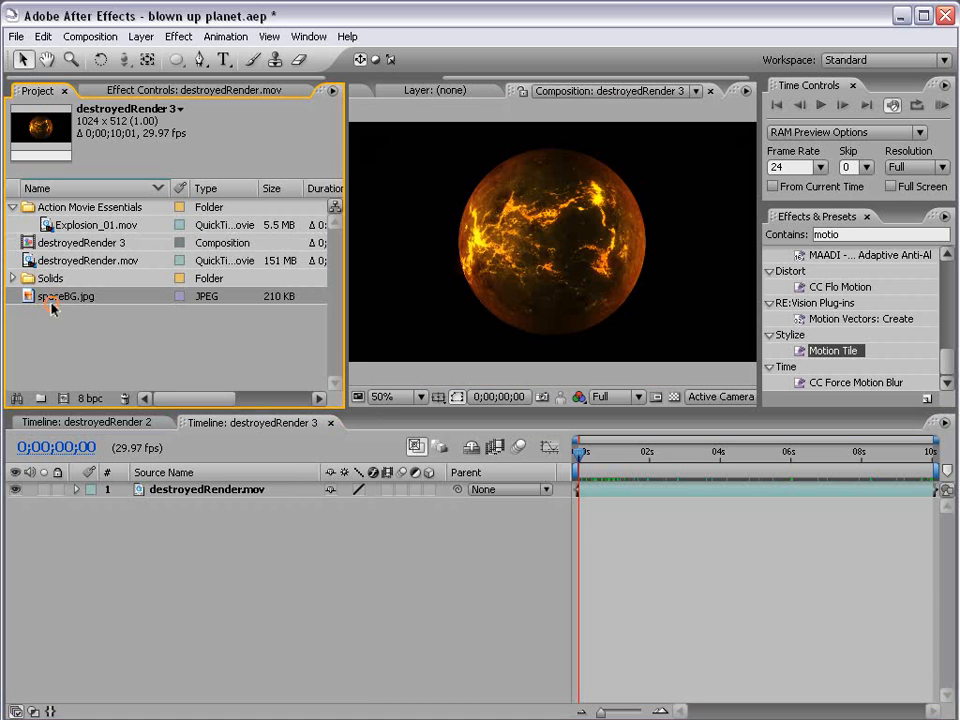
left_click_drag(55, 301, 580, 530)
left_click_drag(580, 452, 563, 493)
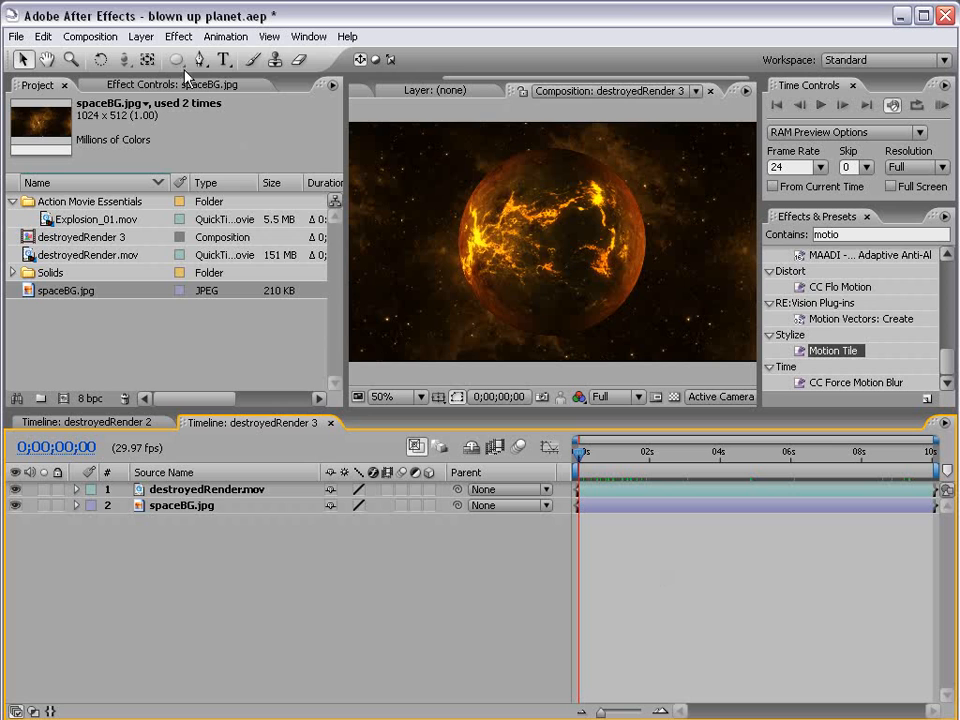
Step: Add a new camera layer to the composition with the 35mm preset and check the enlarged composition view
left_click(142, 37)
mouse_move(152, 57)
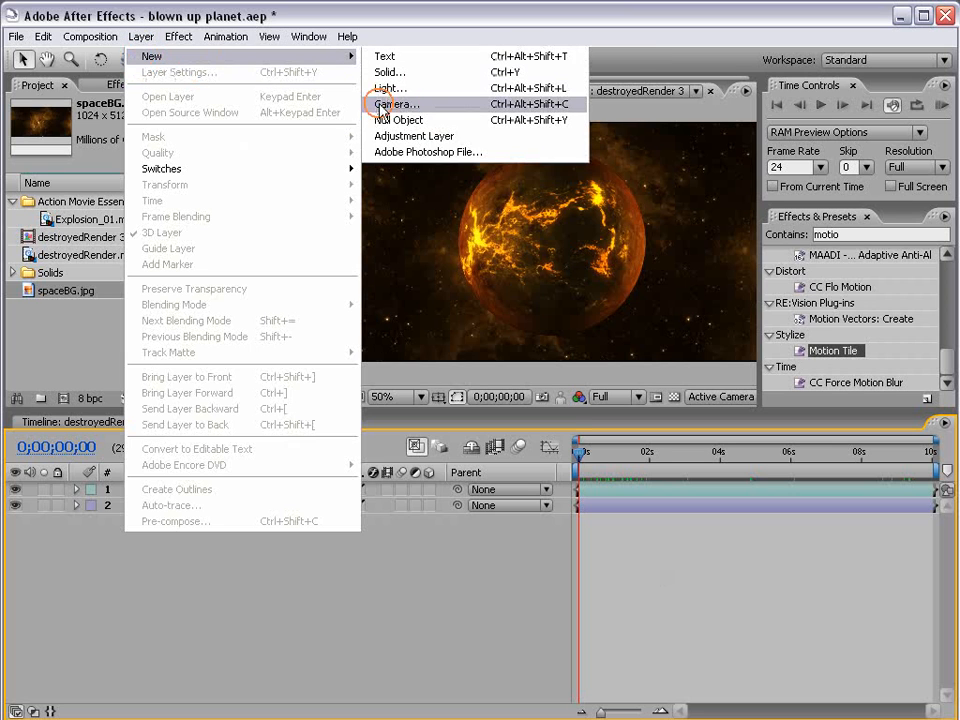
left_click(382, 109)
left_click(562, 218)
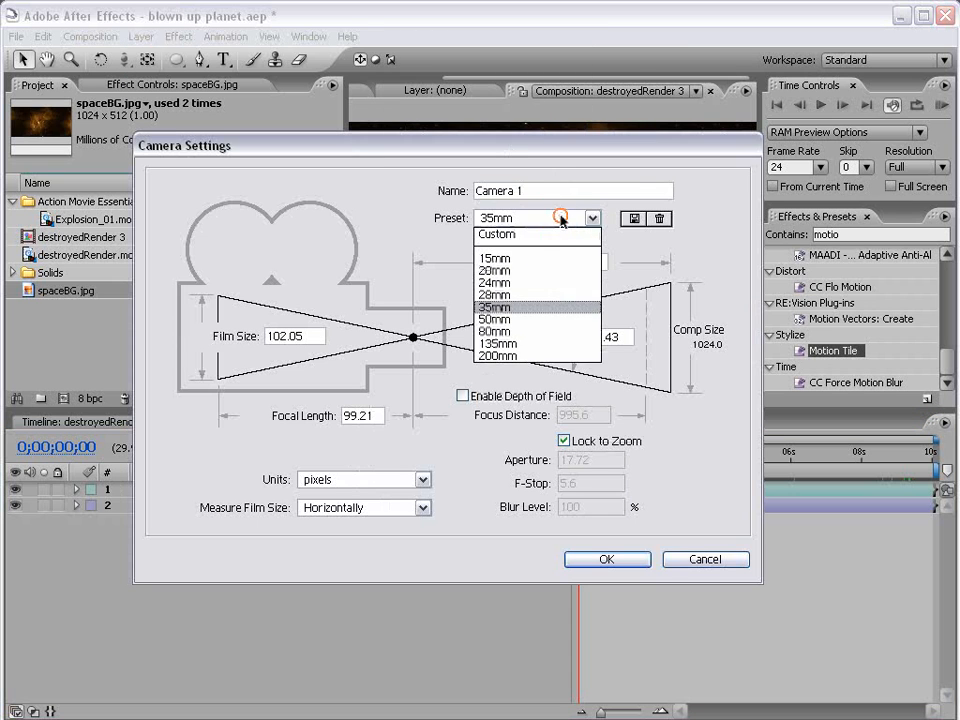
left_click(509, 308)
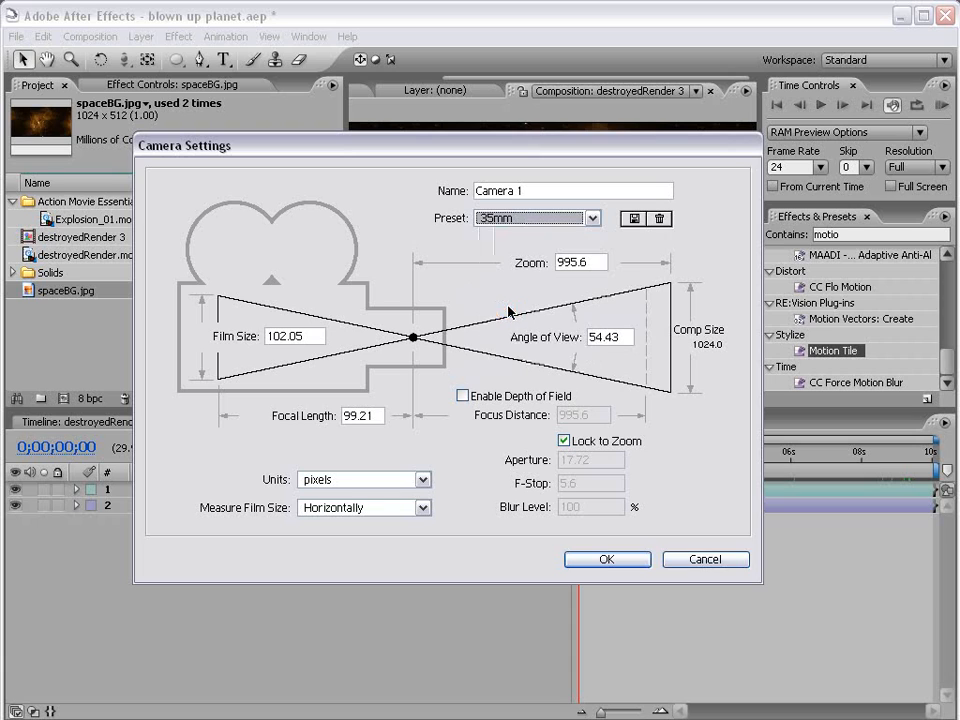
left_click(606, 560)
key("grave")
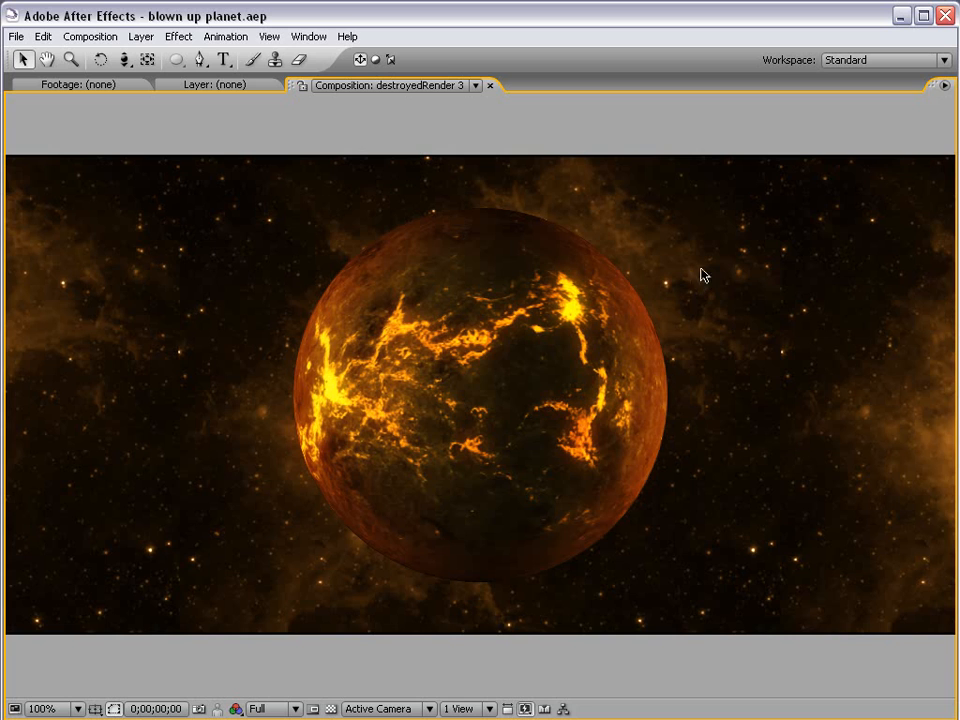
key("grave")
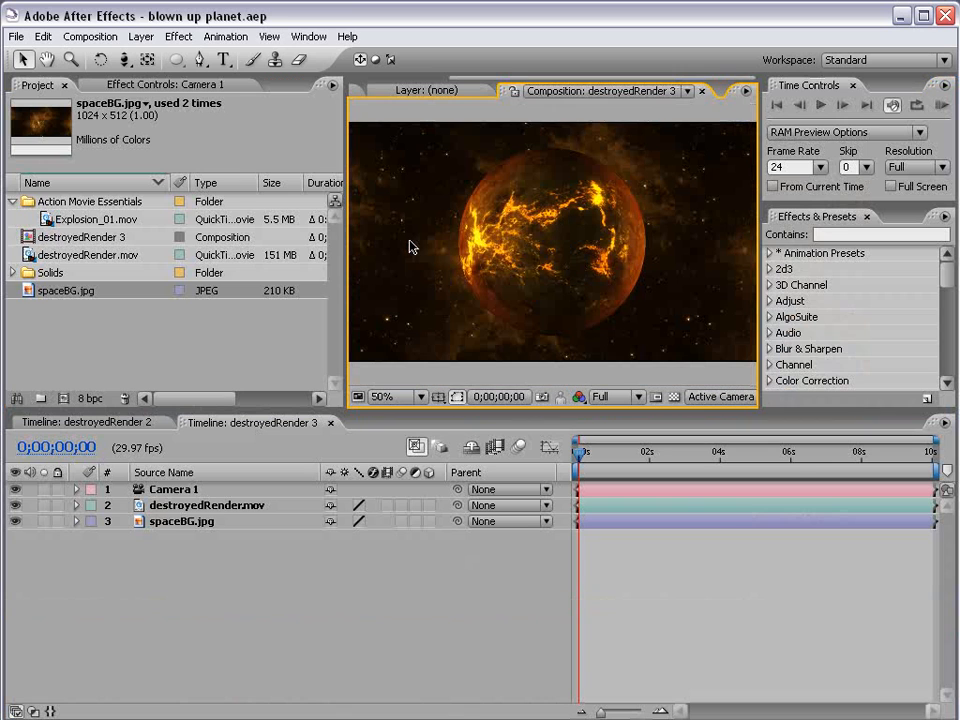
Step: Find the Shatter effect and apply it to the destroyedRender.mov layer
left_click(824, 233)
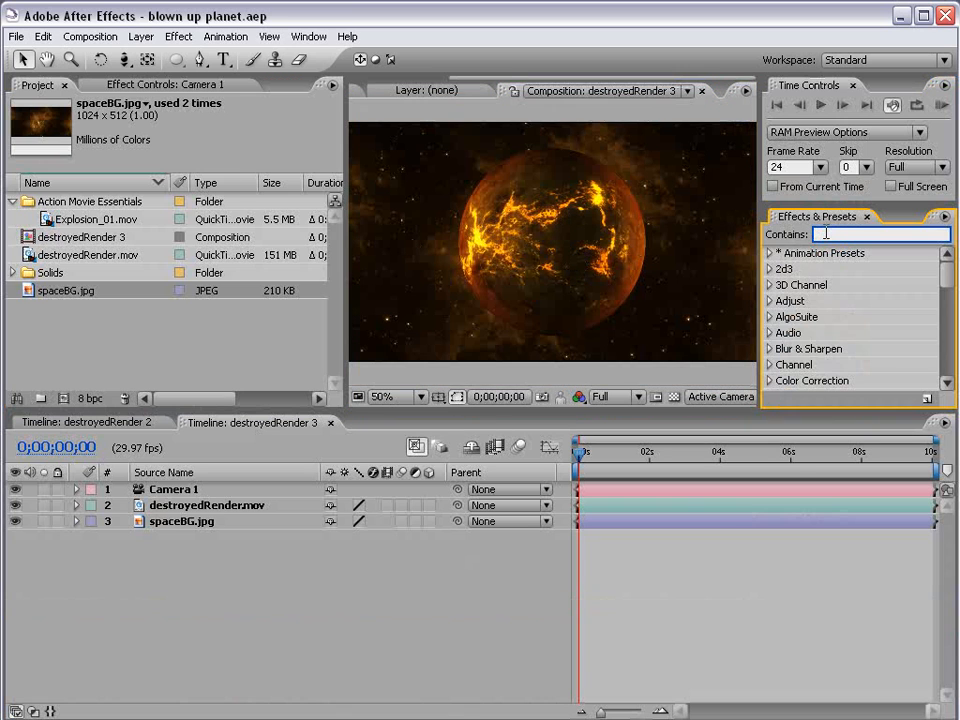
type("shatter")
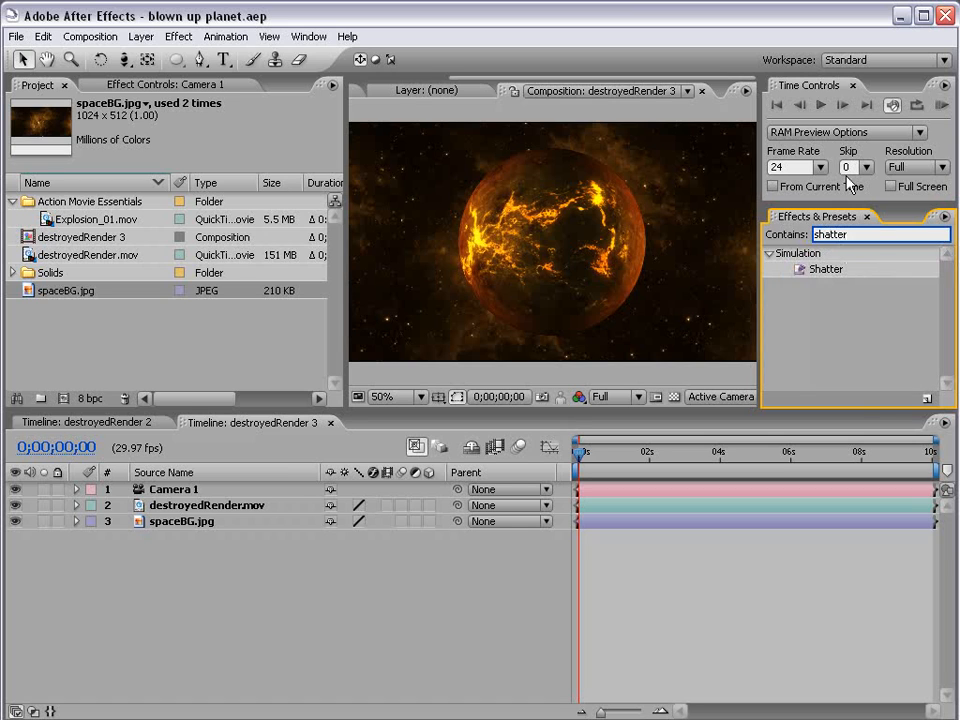
left_click_drag(813, 276, 181, 513)
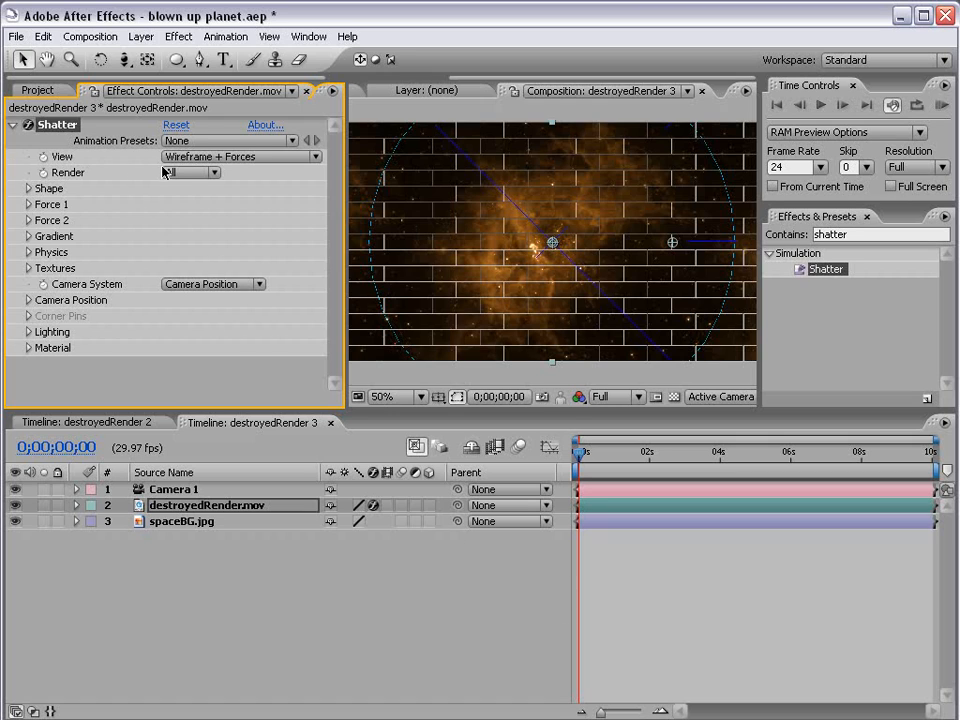
Step: Set the Shatter effect's View to Rendered
left_click(256, 157)
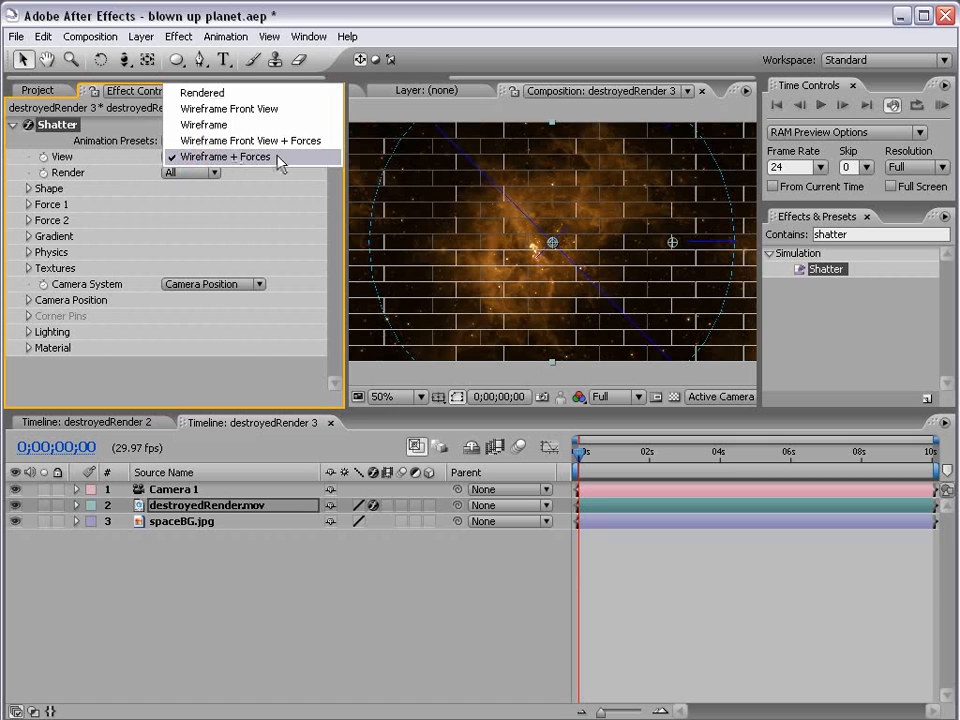
left_click(278, 157)
left_click(188, 157)
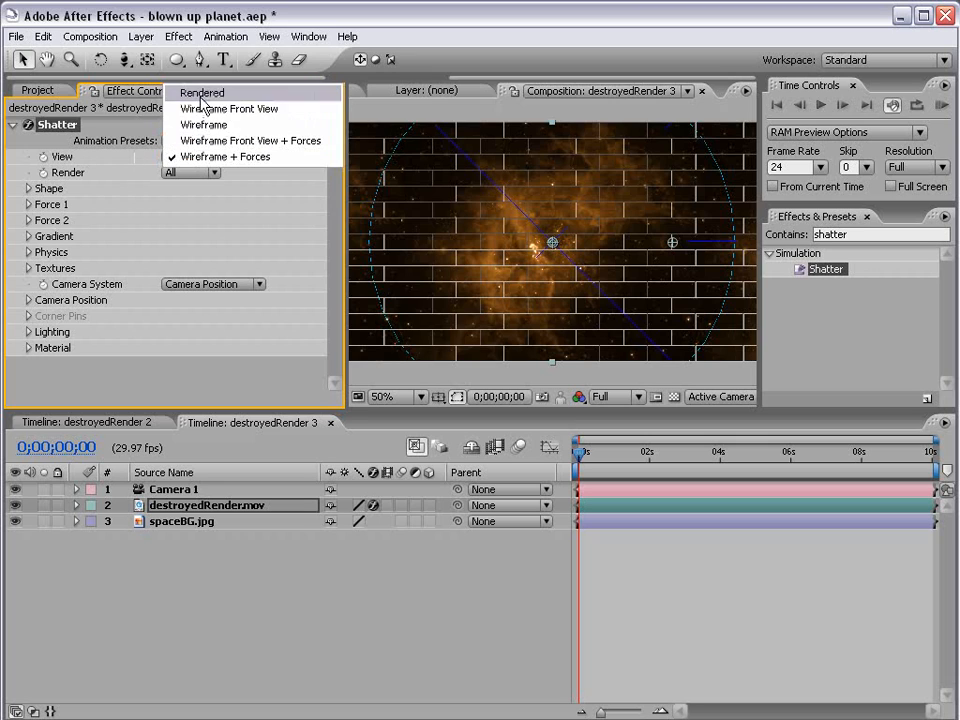
left_click(200, 93)
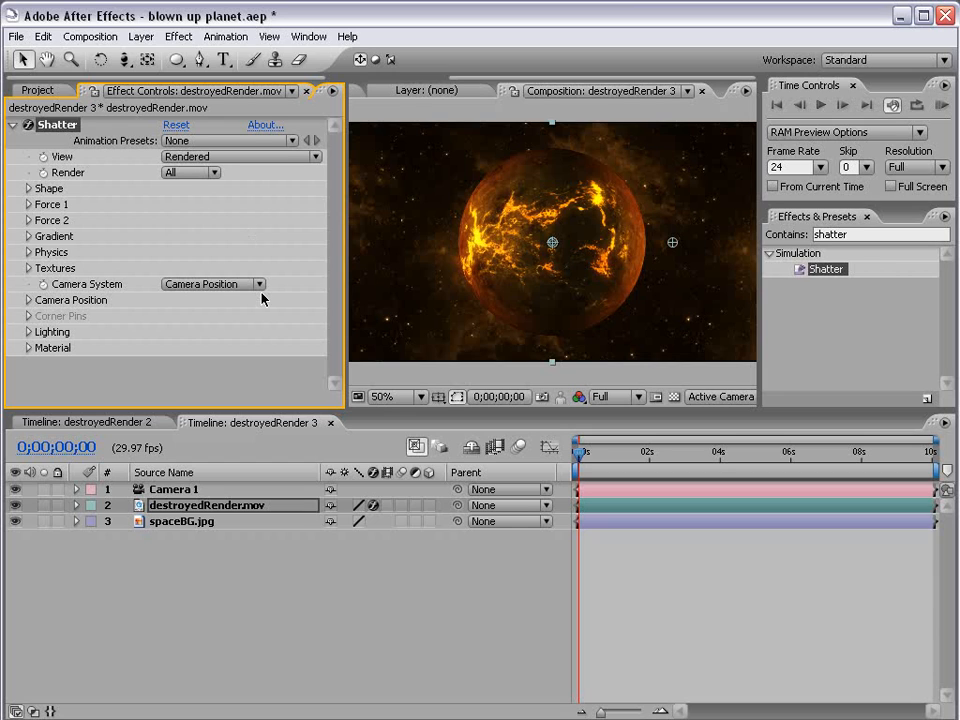
Step: Change the Shatter shape pattern to Glass and check the pieces in the opening frames
left_click(29, 189)
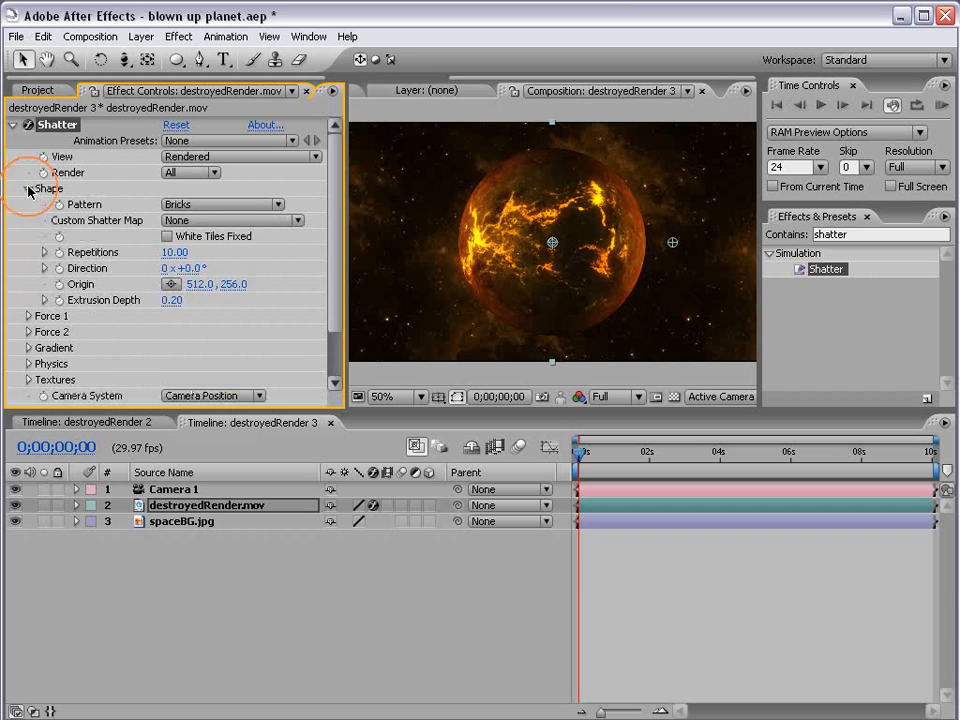
left_click_drag(604, 452, 584, 457)
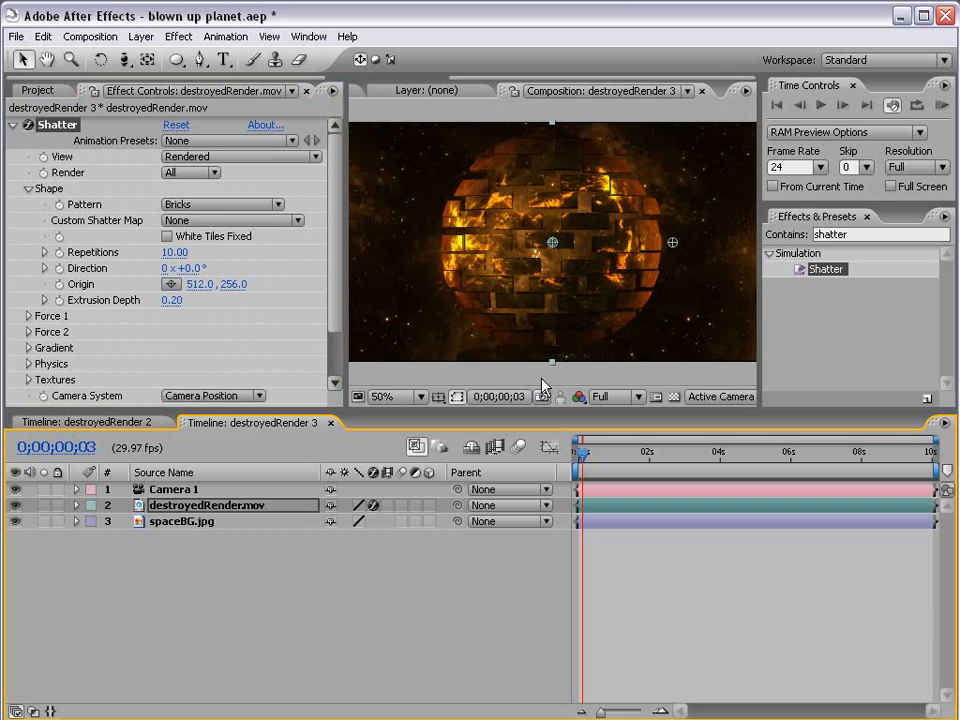
left_click(186, 205)
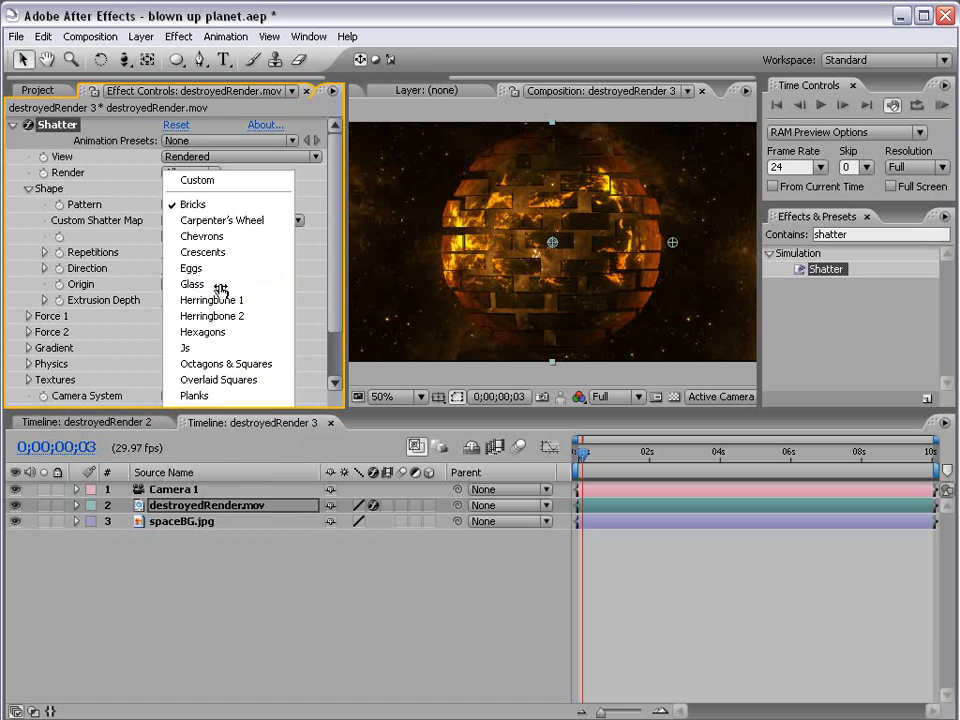
left_click(222, 284)
left_click_drag(582, 451, 584, 450)
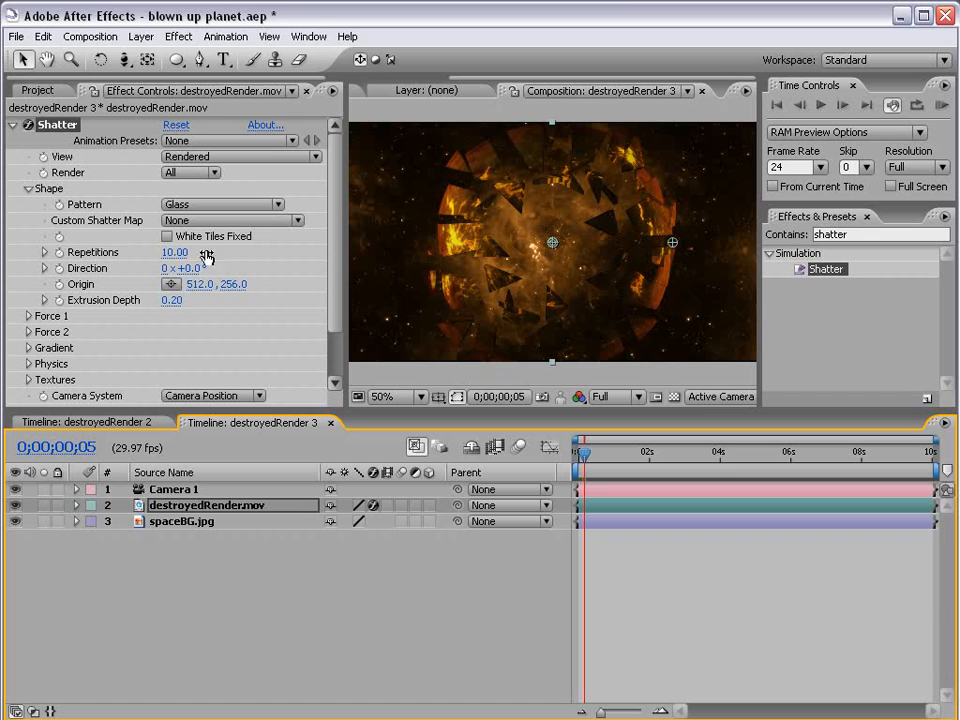
Step: Set the Shatter shape's Repetitions to 60 and check the smaller pieces in the explosion
left_click(167, 254)
type("60")
key("Return")
mouse_move(584, 453)
left_mouse_down()
mouse_move(601, 458)
mouse_move(585, 458)
left_mouse_up()
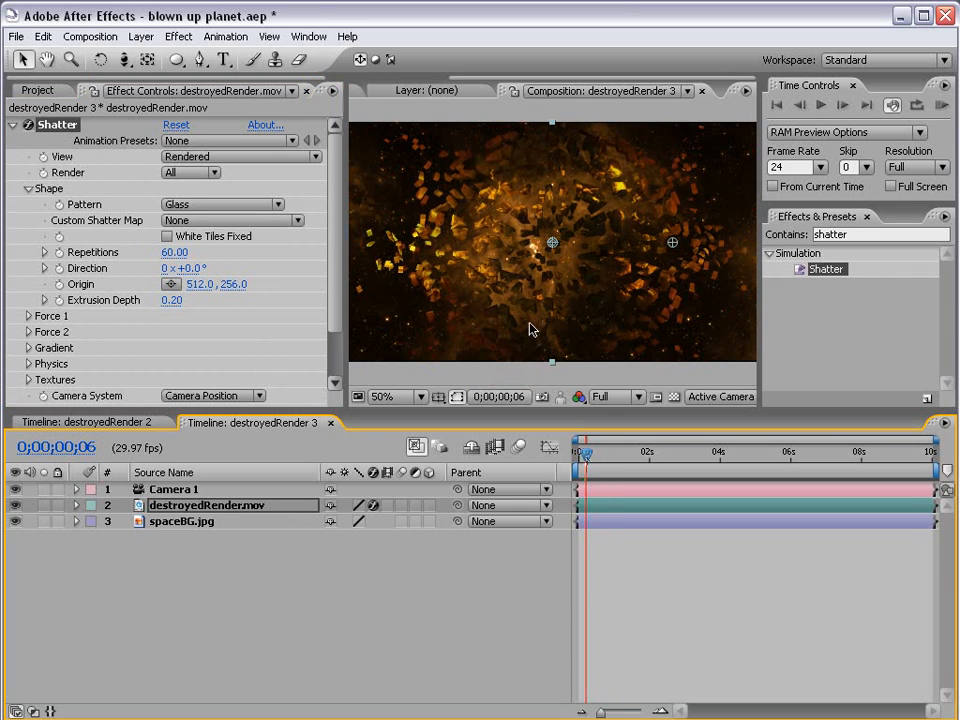
Step: Lower the composition's preview resolution to Half and scrub back to frame 0;00;00;02
left_click(610, 397)
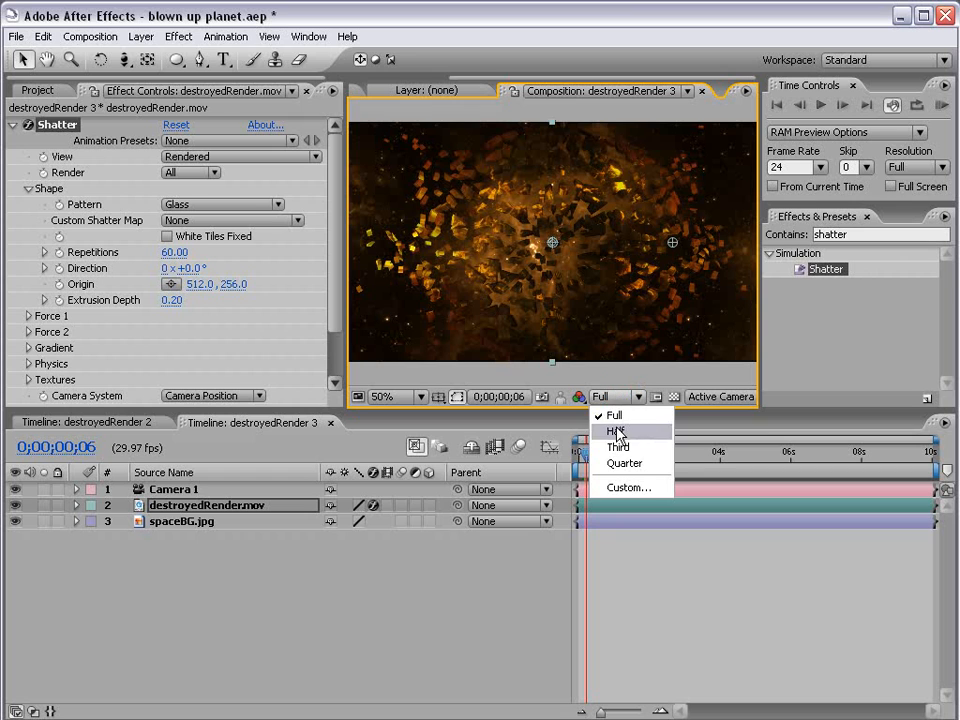
left_click(618, 439)
left_click(643, 572)
mouse_move(590, 459)
left_mouse_down()
mouse_move(599, 459)
mouse_move(585, 458)
left_mouse_up()
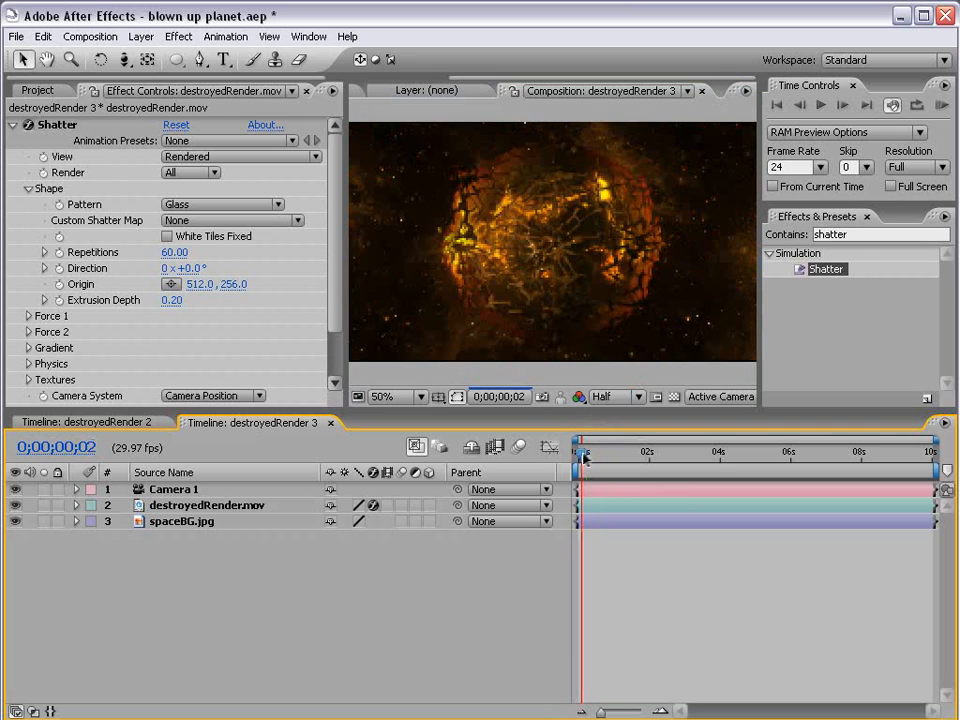
Step: Adjust Shatter's Force 1 radius, trying 0.13 and settling on 0.22, and scrub the opening frames to check it
left_click(29, 188)
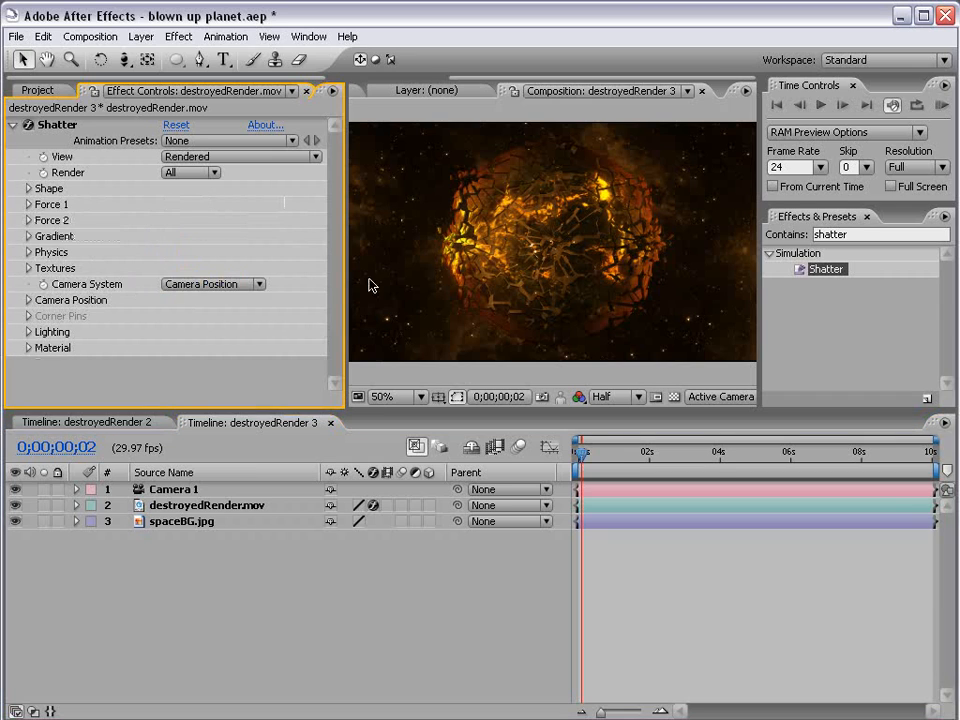
left_click(29, 204)
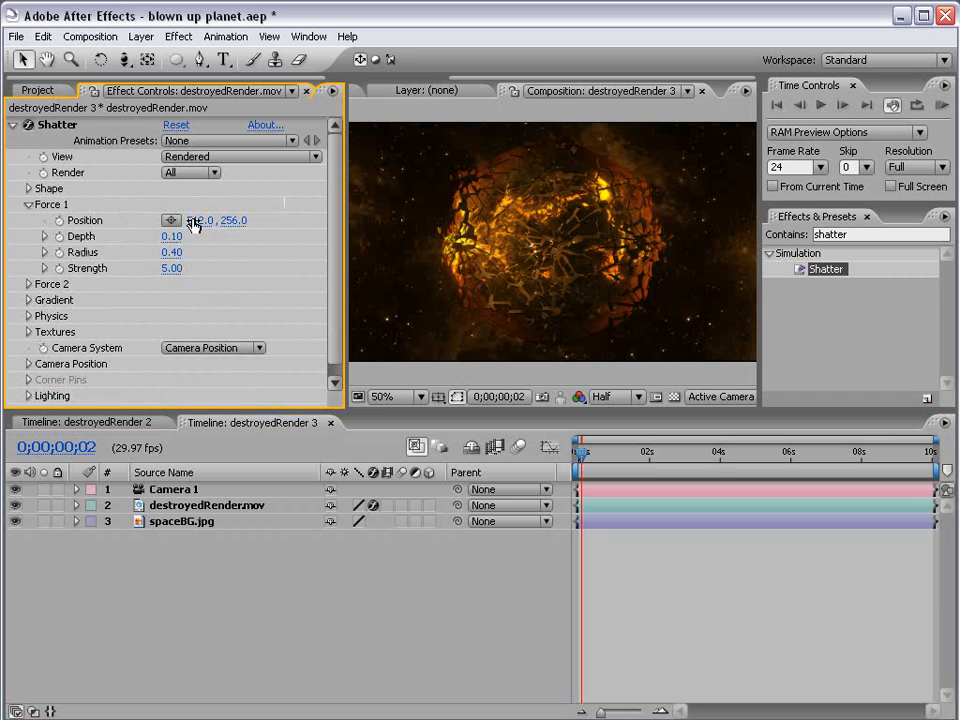
left_click(29, 284)
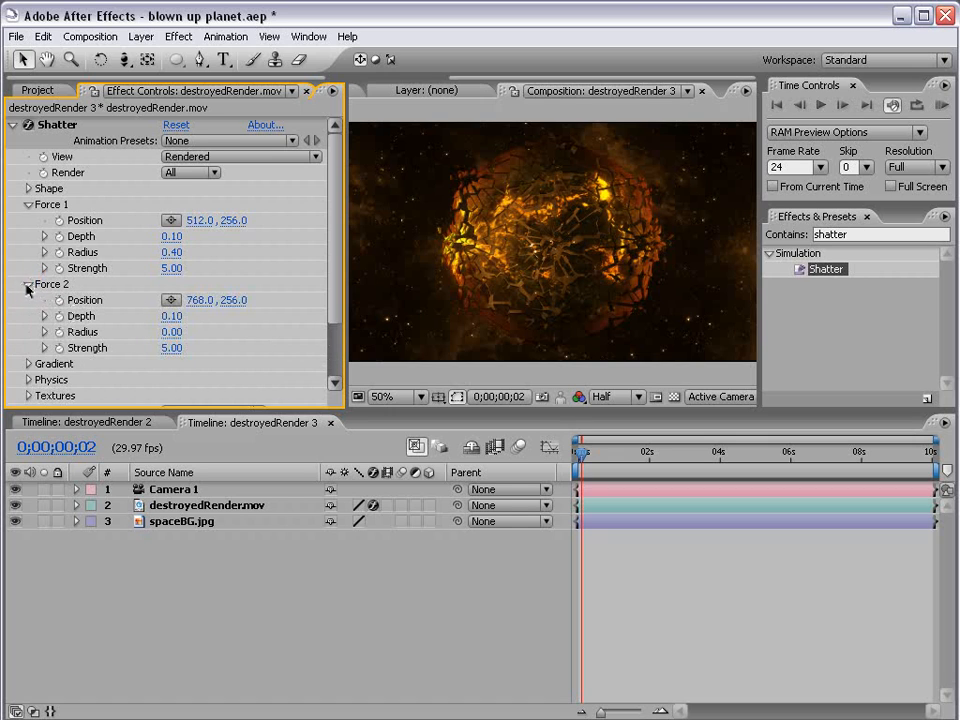
left_click(28, 285)
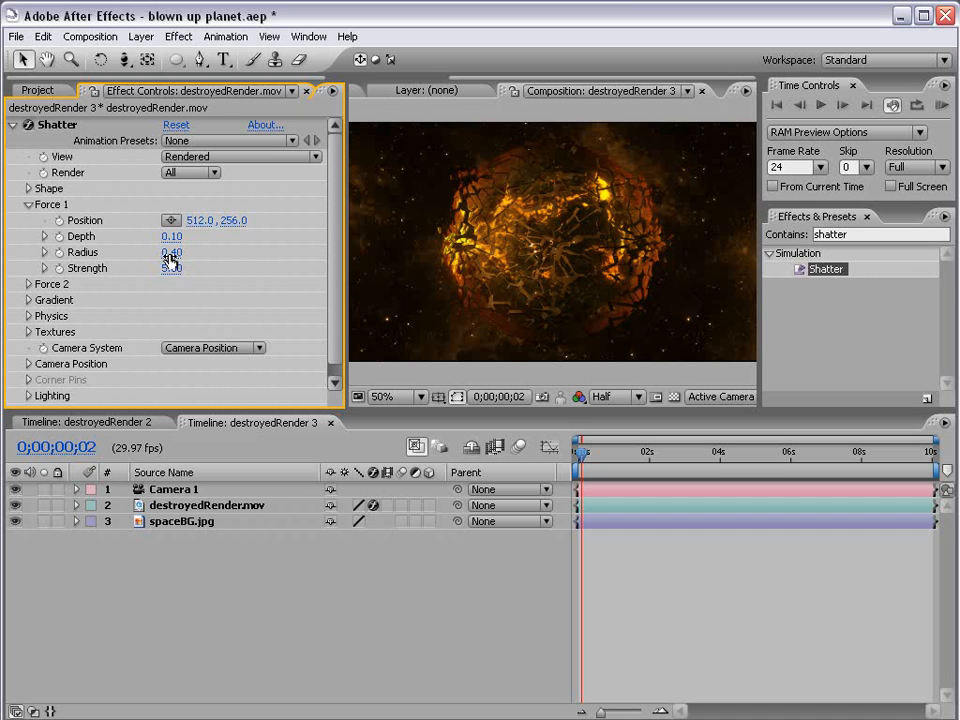
left_click_drag(171, 256, 150, 253)
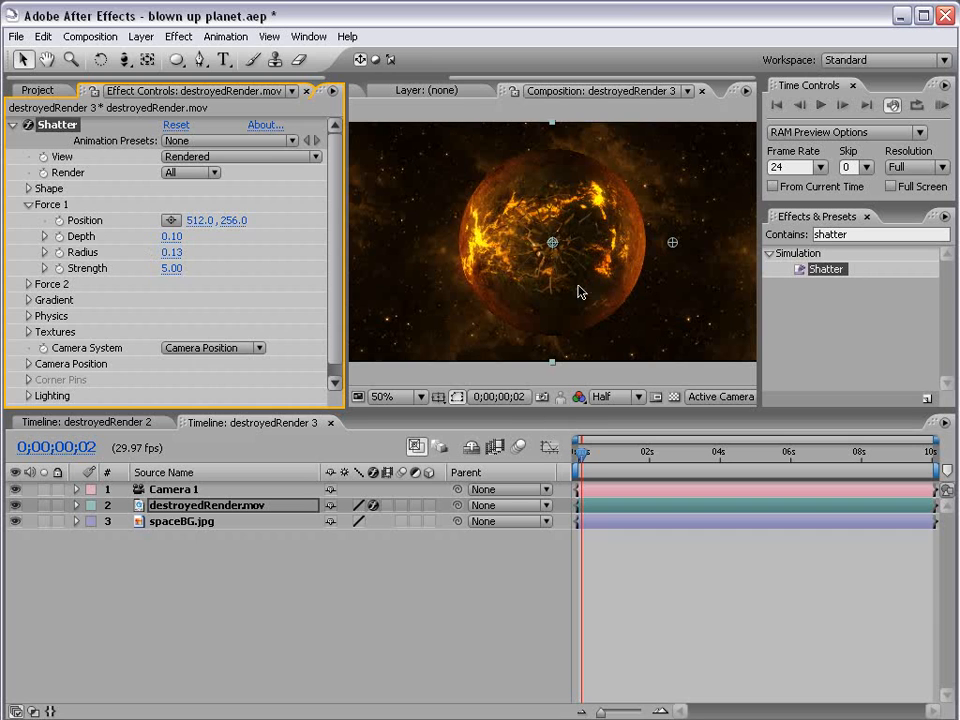
mouse_move(585, 455)
left_mouse_down()
mouse_move(631, 452)
mouse_move(578, 453)
mouse_move(607, 453)
mouse_move(588, 455)
left_mouse_up()
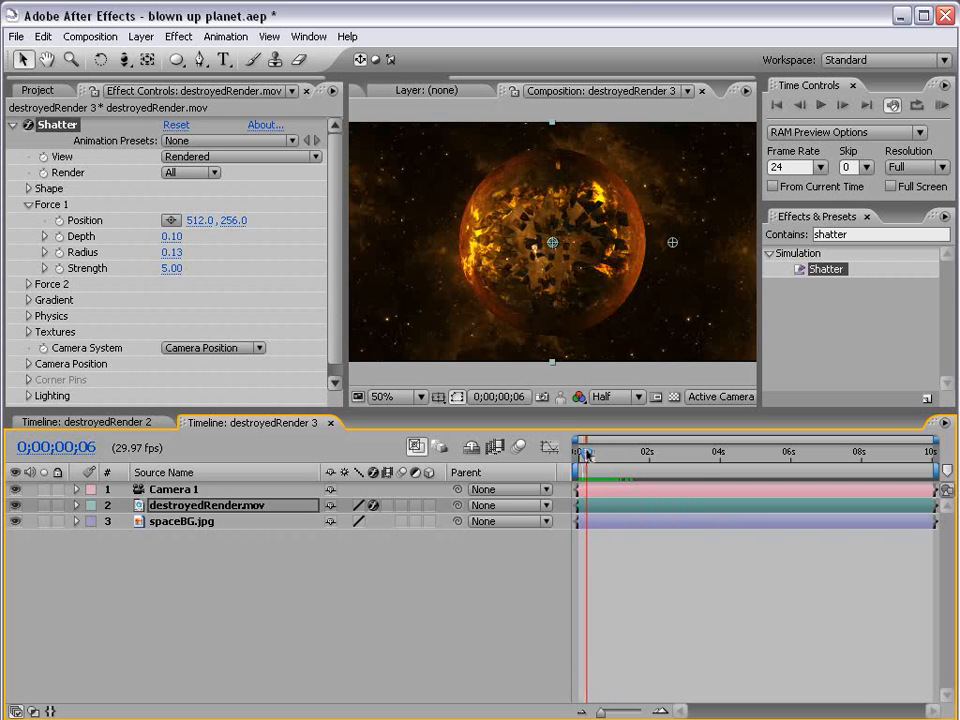
left_click_drag(164, 252, 175, 252)
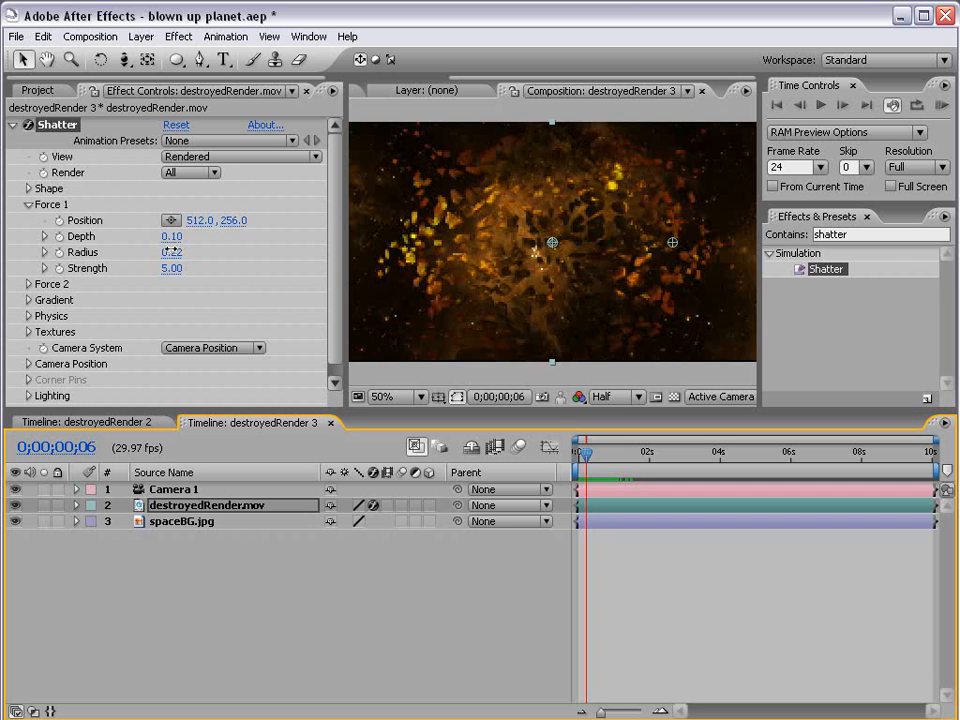
mouse_move(586, 455)
left_mouse_down()
mouse_move(577, 455)
mouse_move(624, 455)
mouse_move(584, 452)
left_mouse_up()
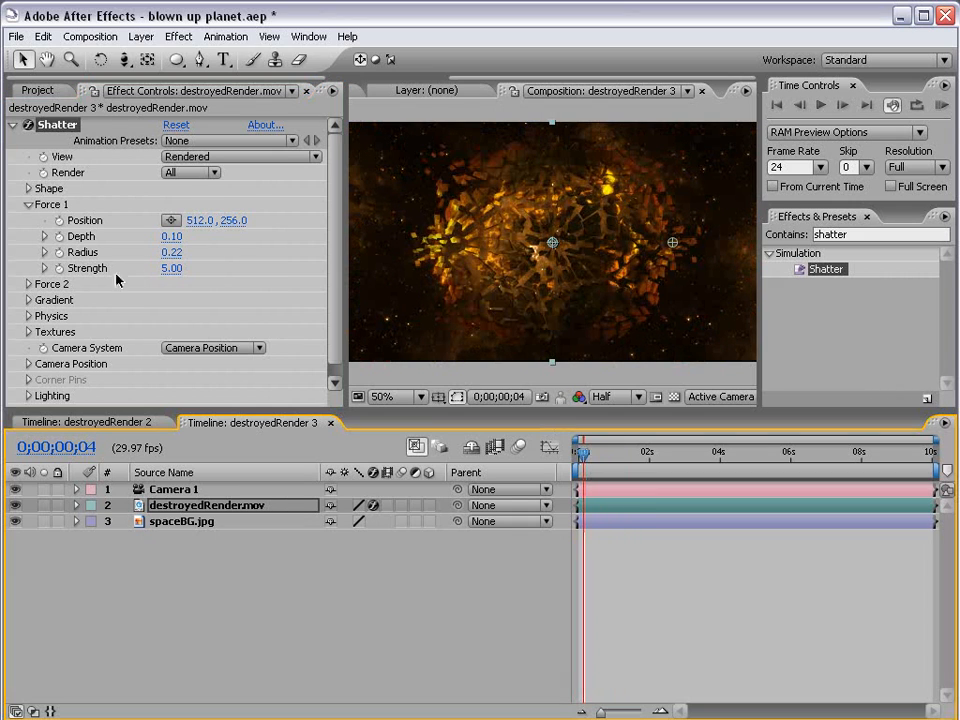
Step: Raise Shatter's Force 1 strength to 8.80 and scrub from the start to two seconds to check the explosion
left_click_drag(172, 268, 202, 268)
mouse_move(584, 453)
left_mouse_down()
mouse_move(626, 455)
mouse_move(570, 452)
left_mouse_up()
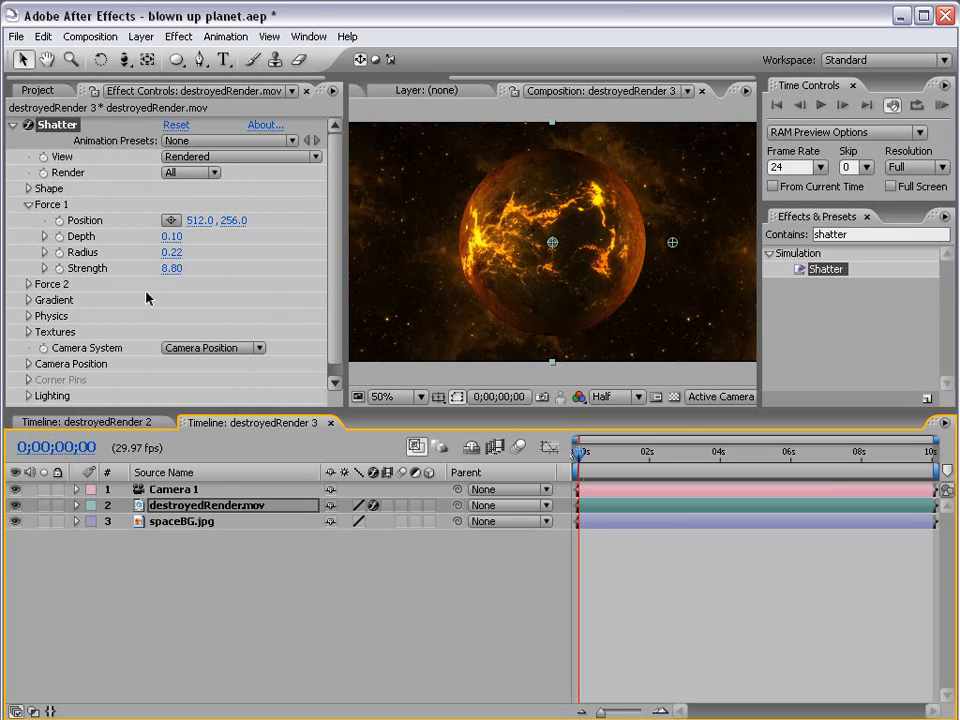
left_click_drag(578, 458, 649, 456)
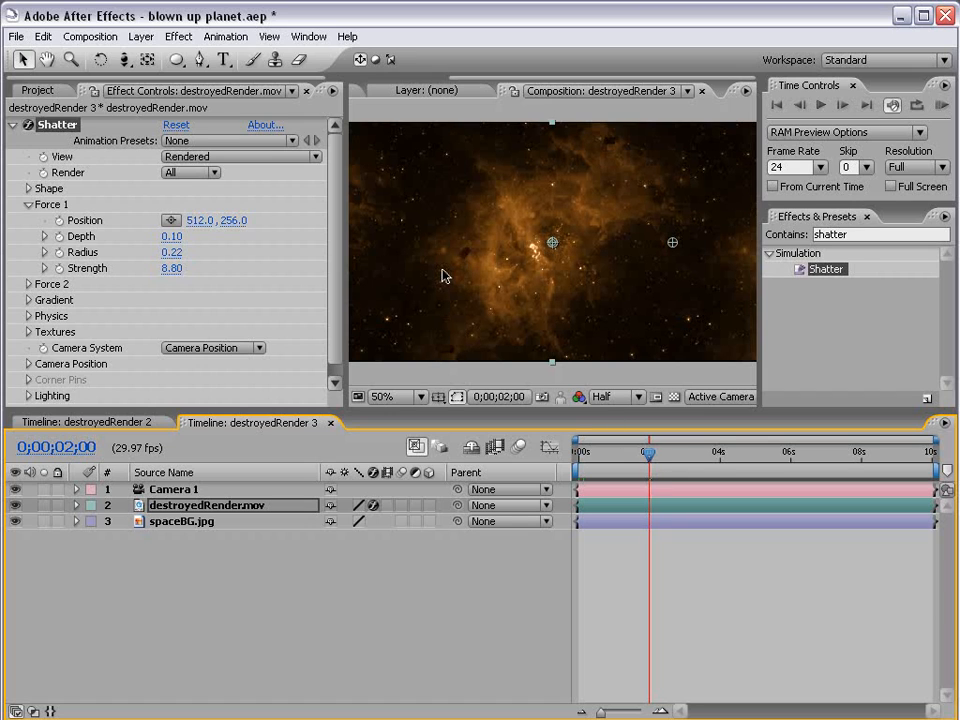
Step: At 0;00;02;00, set Shatter's Force 1 radius to 0 and enable keyframing for it
left_click(172, 252)
type("0")
key("Return")
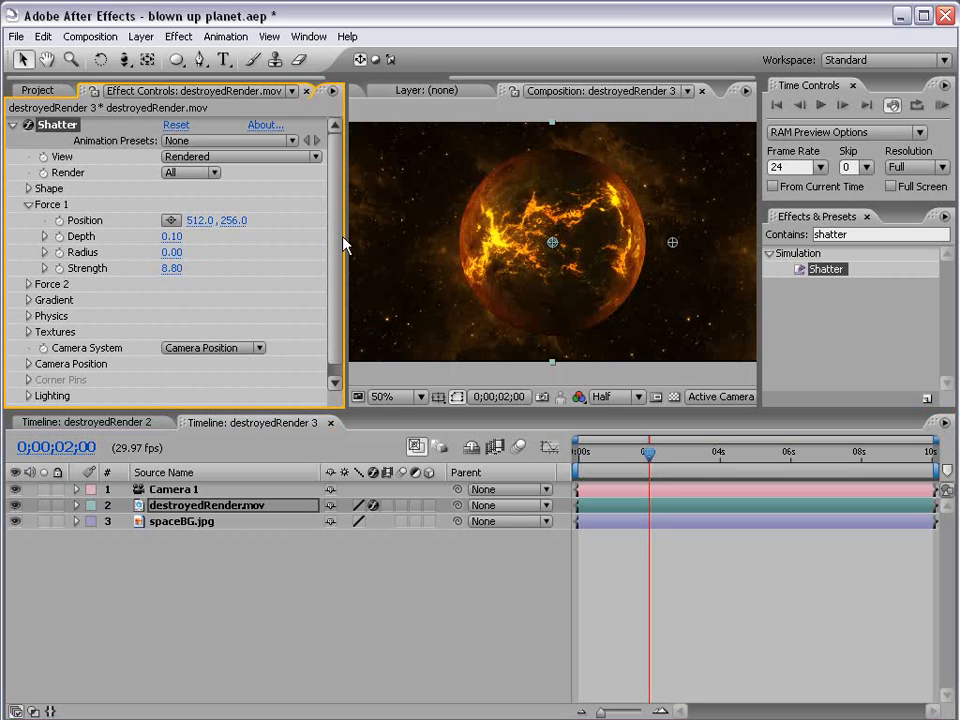
left_click(59, 253)
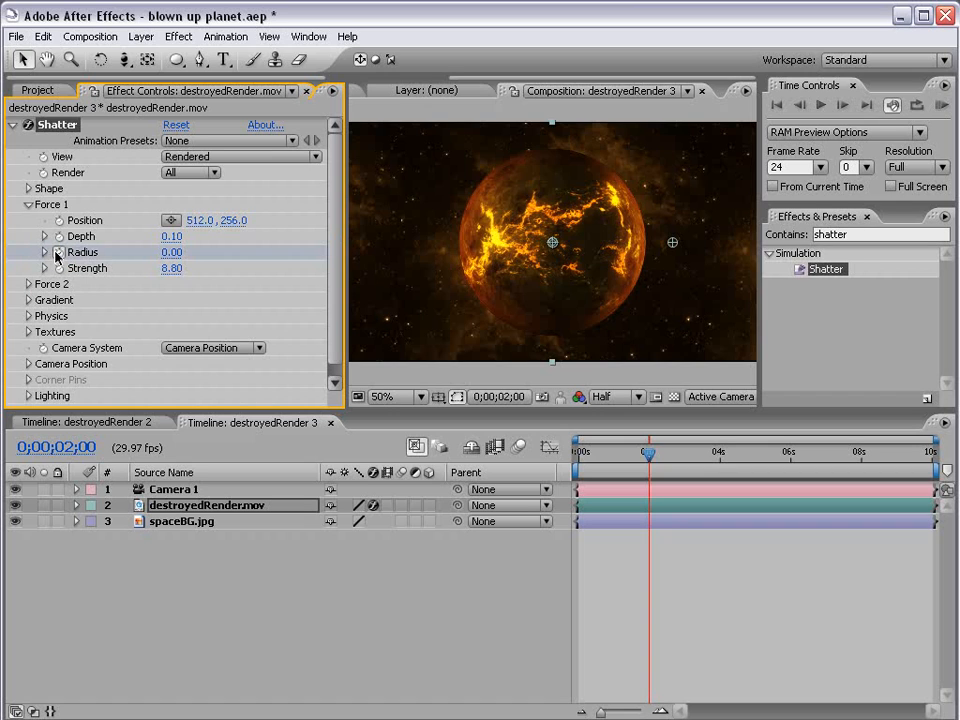
Step: One frame further on, at 0;00;02;01, keyframe the Force 1 radius at 0.28 and scrub around two seconds to check the explosion
key("Page_Down")
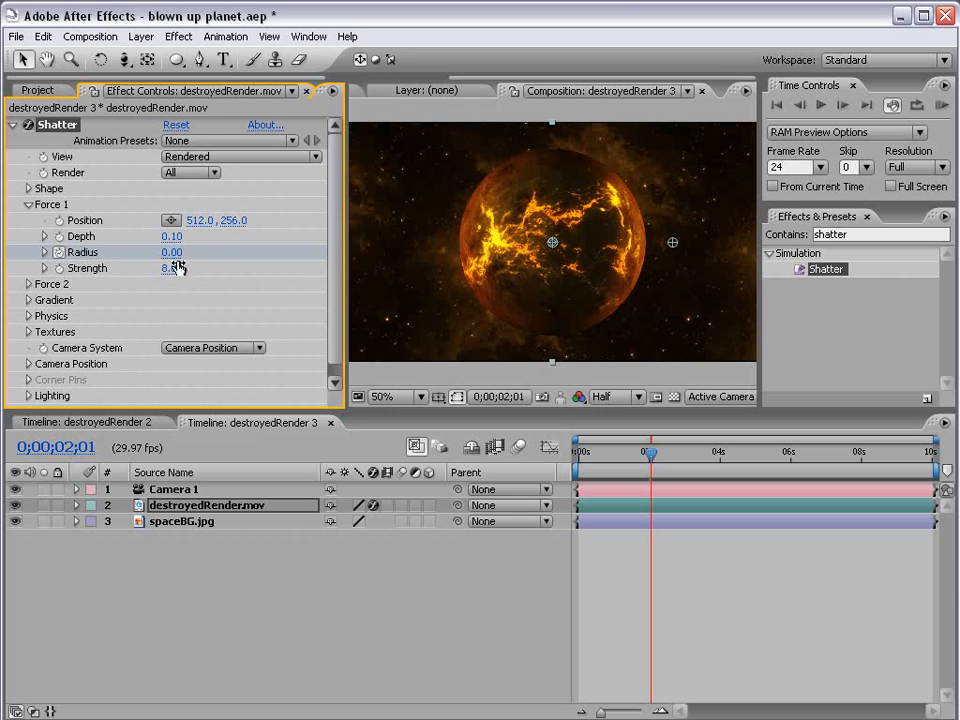
right_click(110, 252)
left_click(145, 343)
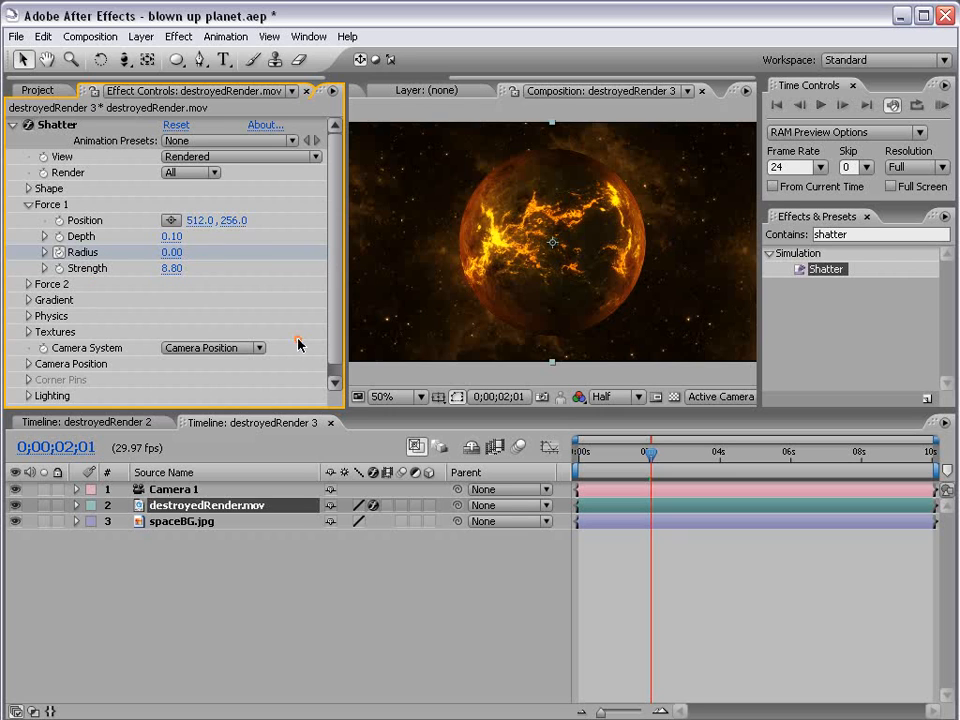
left_click_drag(184, 253, 187, 252)
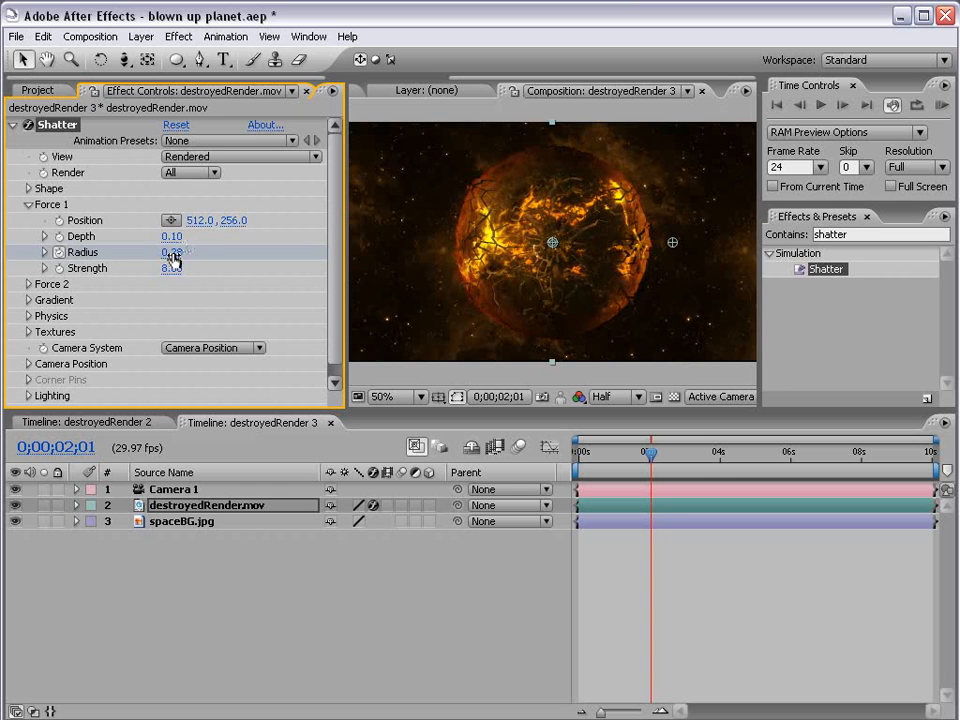
left_click(665, 612)
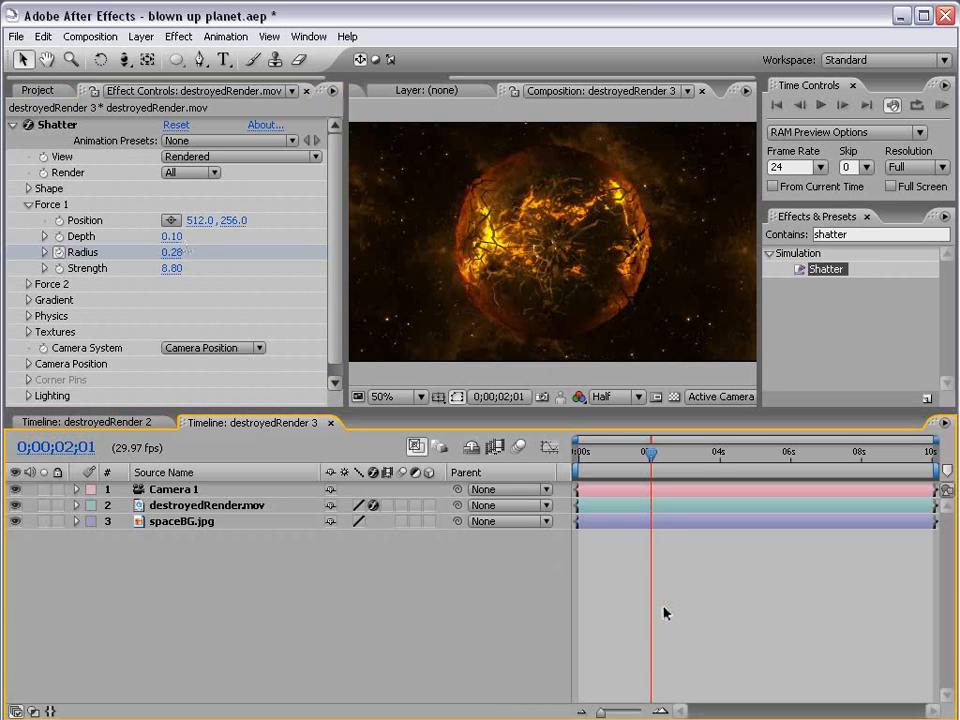
left_click_drag(626, 452, 657, 463)
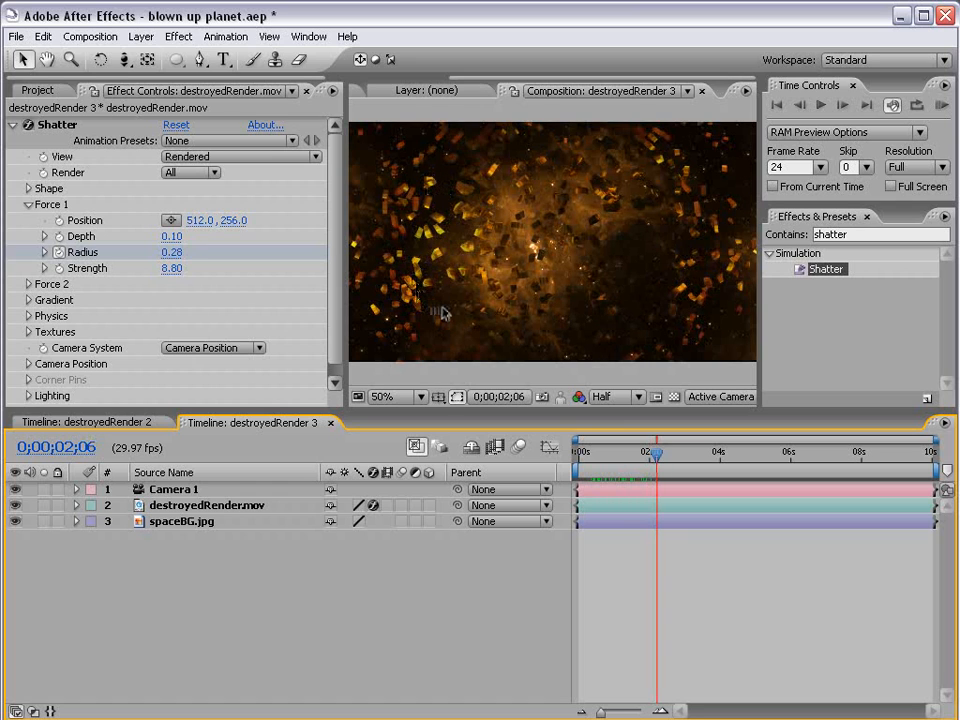
left_click_drag(645, 457, 694, 462)
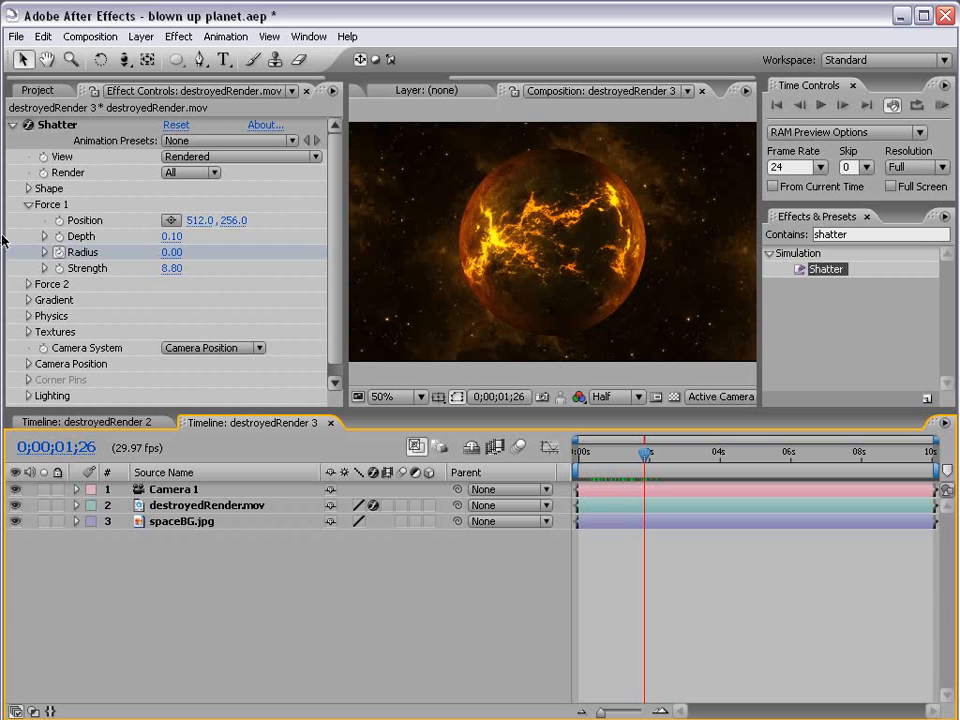
Step: Lower the gravity in Shatter's Physics settings to 1 and scrub up to 0;00;02;01 to check it
left_click(28, 204)
left_click(28, 220)
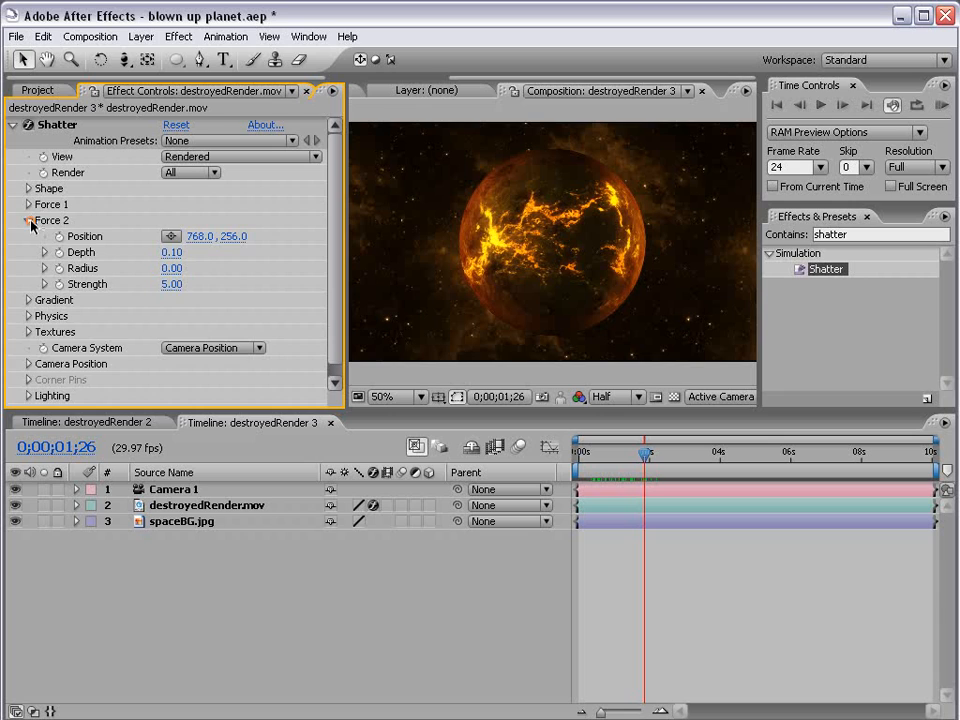
left_click(28, 220)
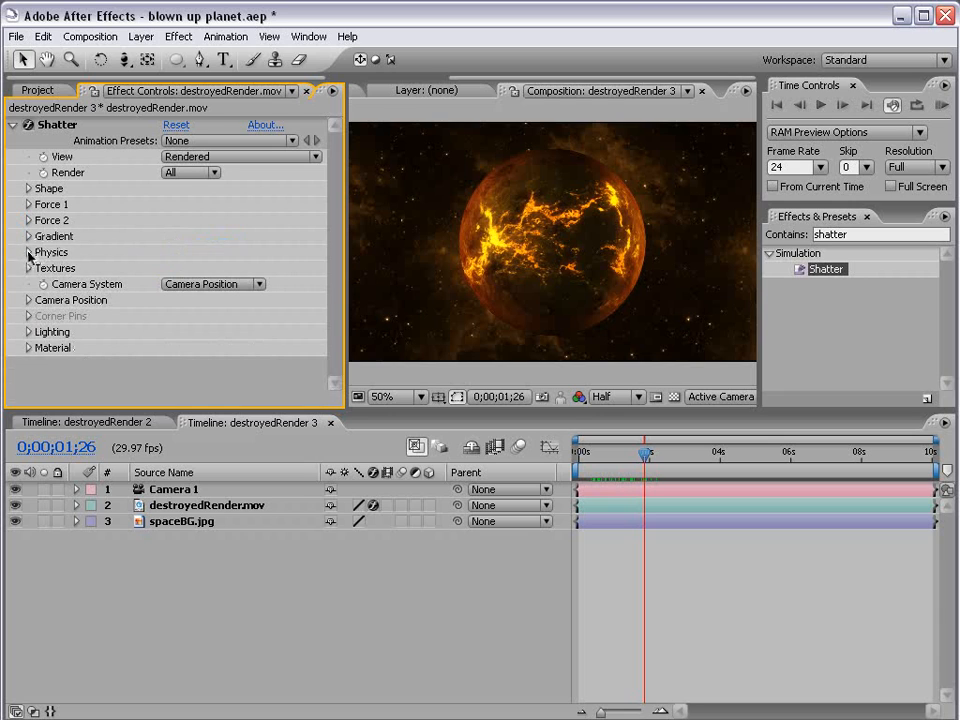
left_click(29, 252)
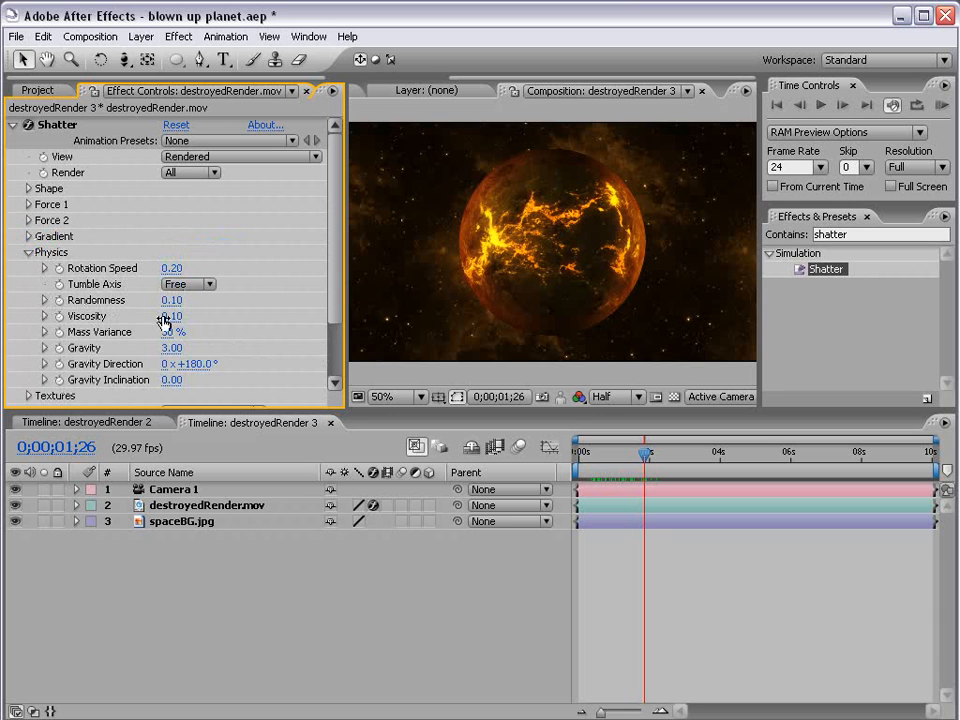
left_click(166, 347)
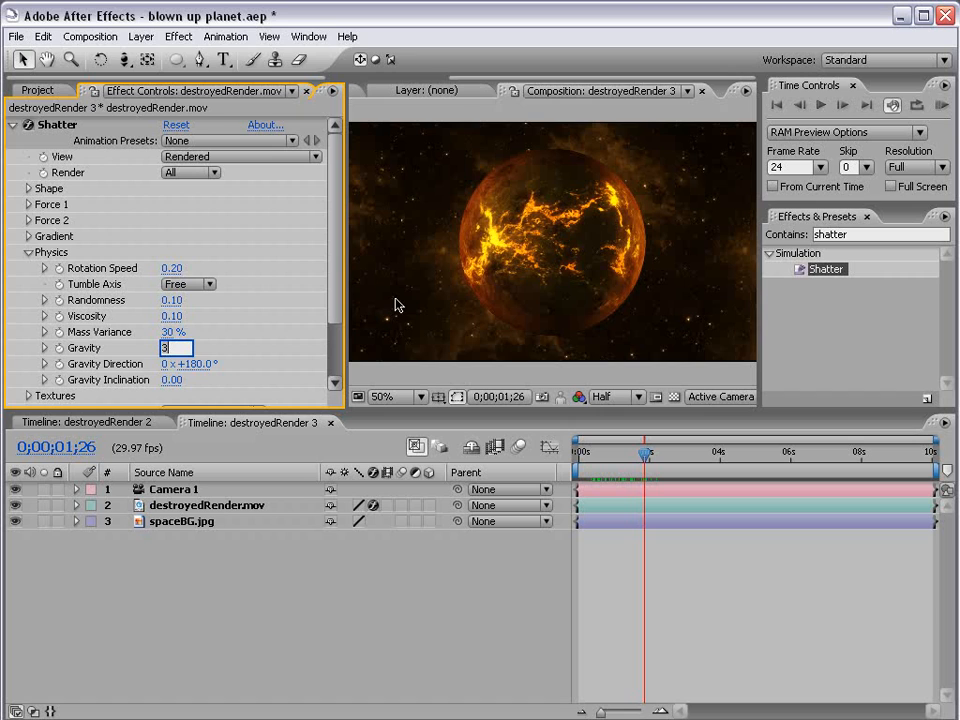
key("BackSpace")
type("1")
key("Return")
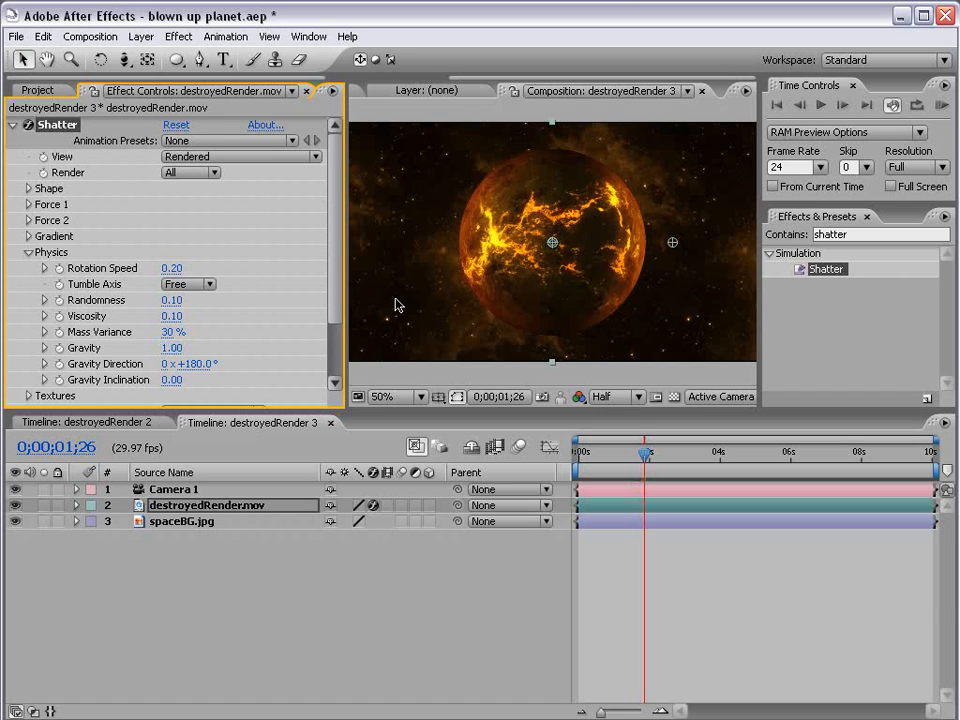
left_click_drag(623, 452, 651, 455)
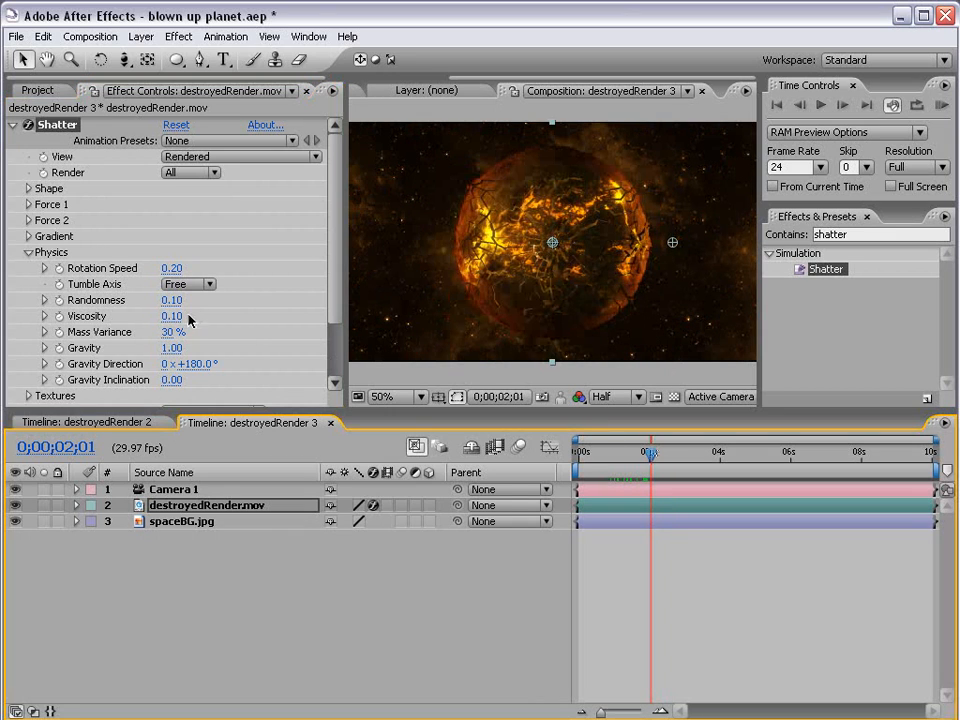
Step: Try a Physics viscosity of 0.44, scrub to 0;00;02;24 to judge the debris, and return the viscosity to 0.10
left_click_drag(172, 316, 201, 316)
left_click(651, 440)
left_click_drag(643, 458, 676, 465)
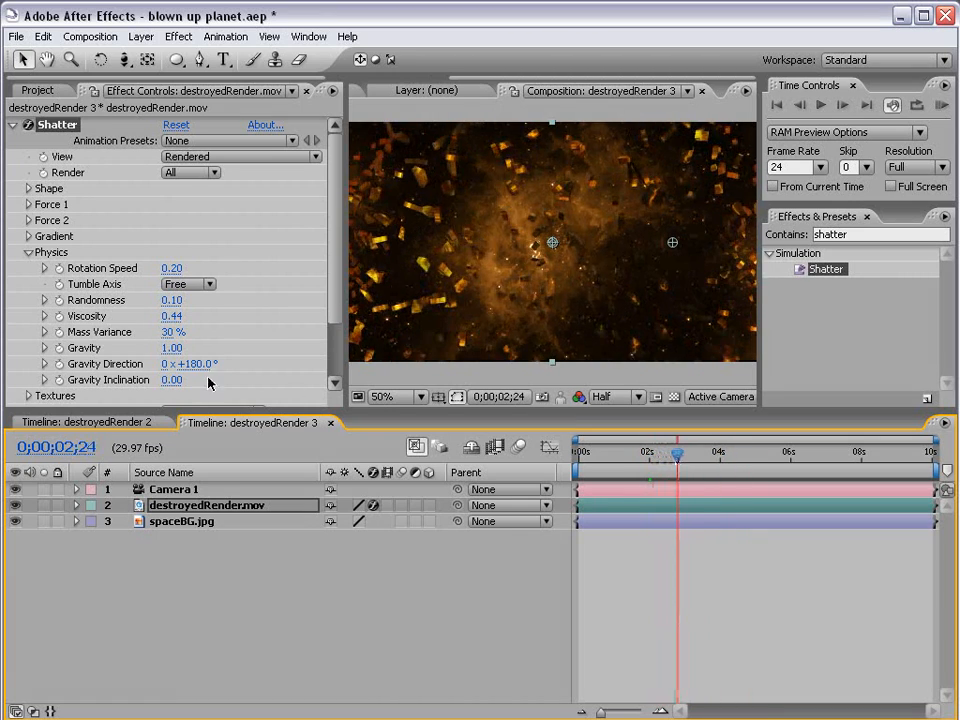
left_click(173, 316)
type(".1")
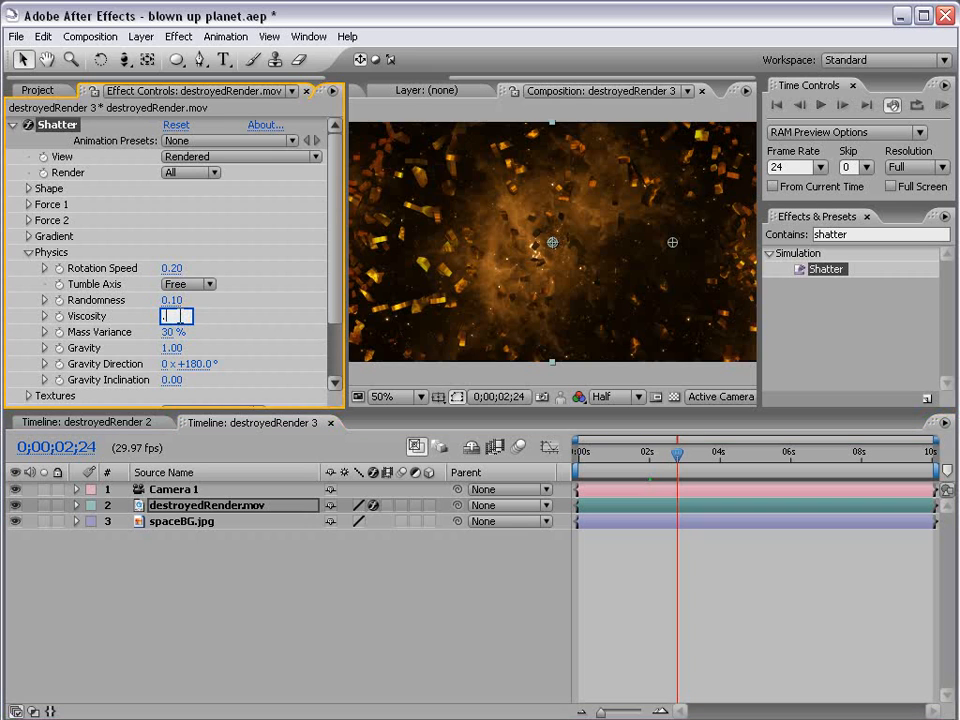
key("Return")
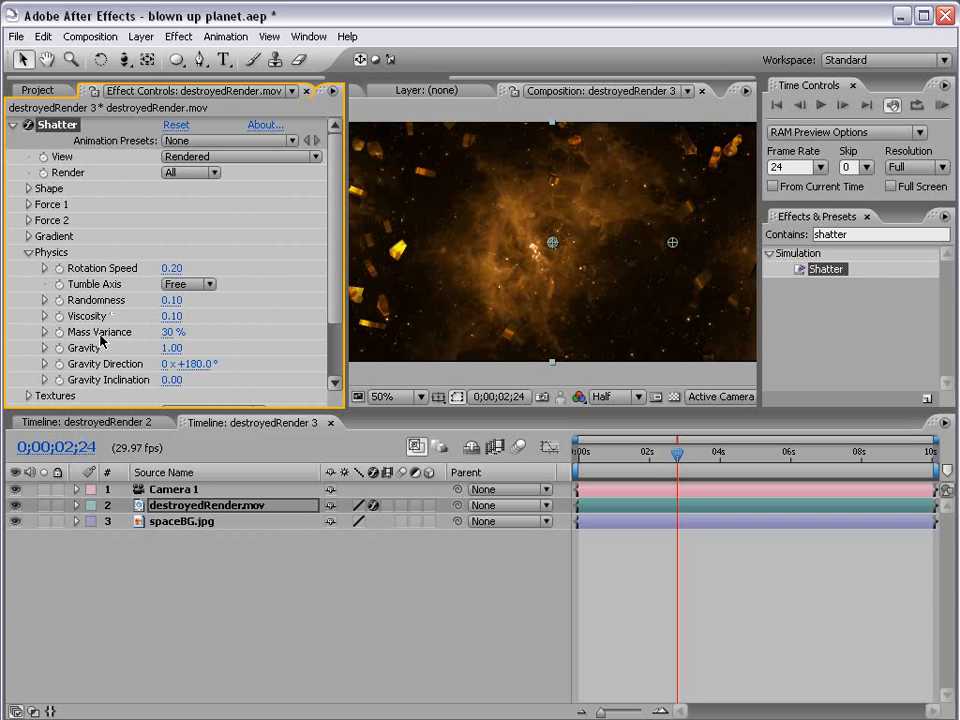
Step: Go back to 0;00;02;04, raise Shatter's mass variance to 42%, and scrub to 0;00;02;06 to compare the debris
left_click(652, 457)
left_click_drag(652, 460, 654, 460)
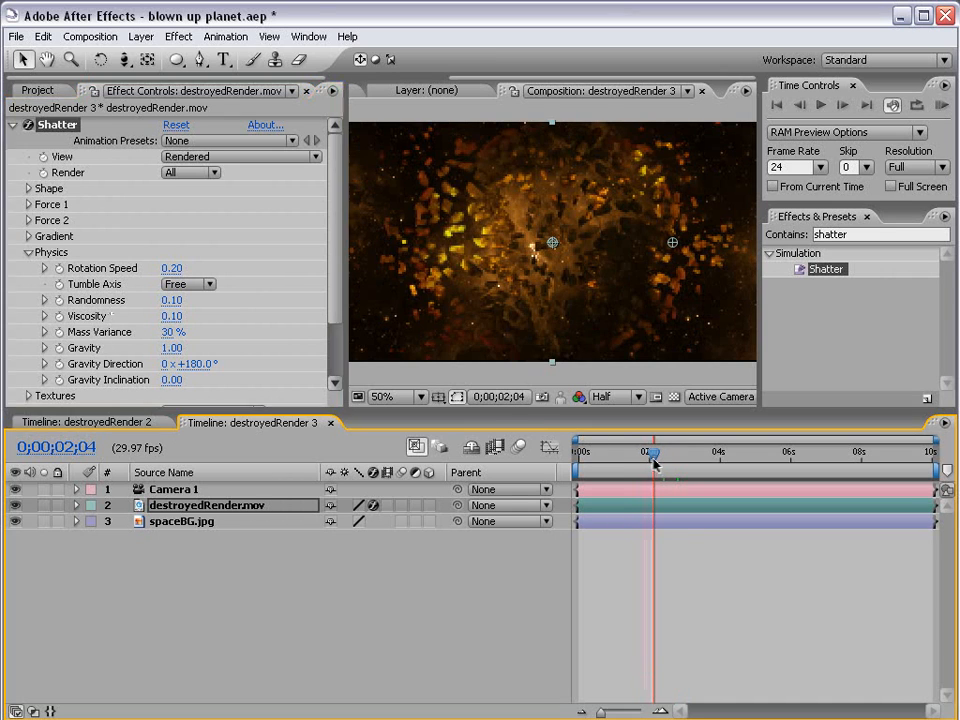
mouse_move(170, 332)
left_mouse_down()
mouse_move(208, 325)
mouse_move(129, 321)
mouse_move(156, 315)
mouse_move(172, 331)
left_mouse_up()
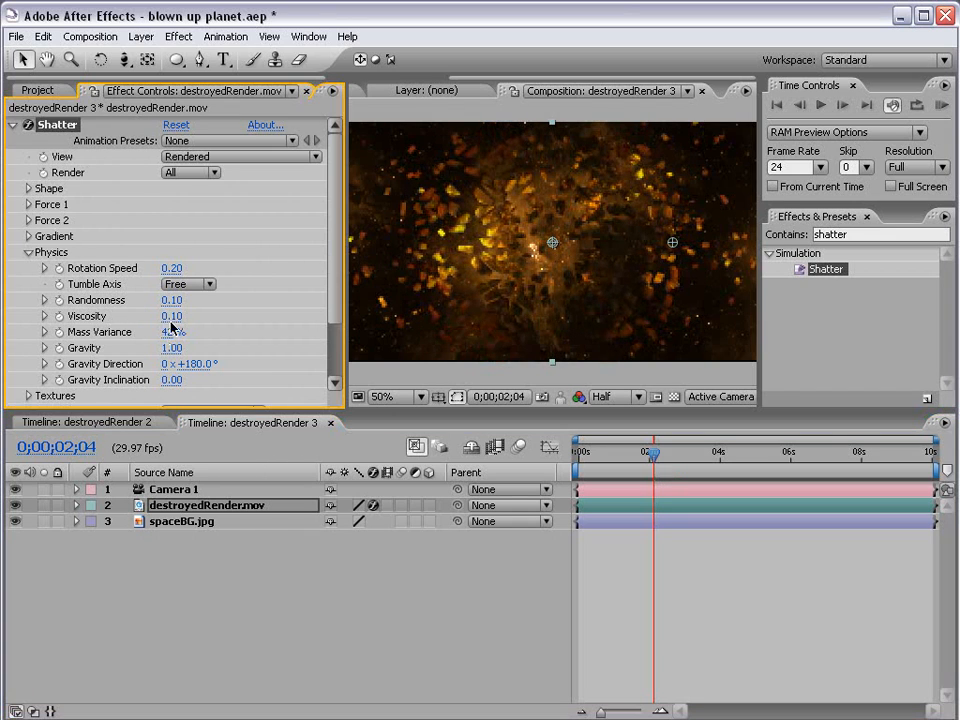
mouse_move(648, 455)
left_mouse_down()
mouse_move(636, 454)
mouse_move(666, 455)
mouse_move(655, 455)
left_mouse_up()
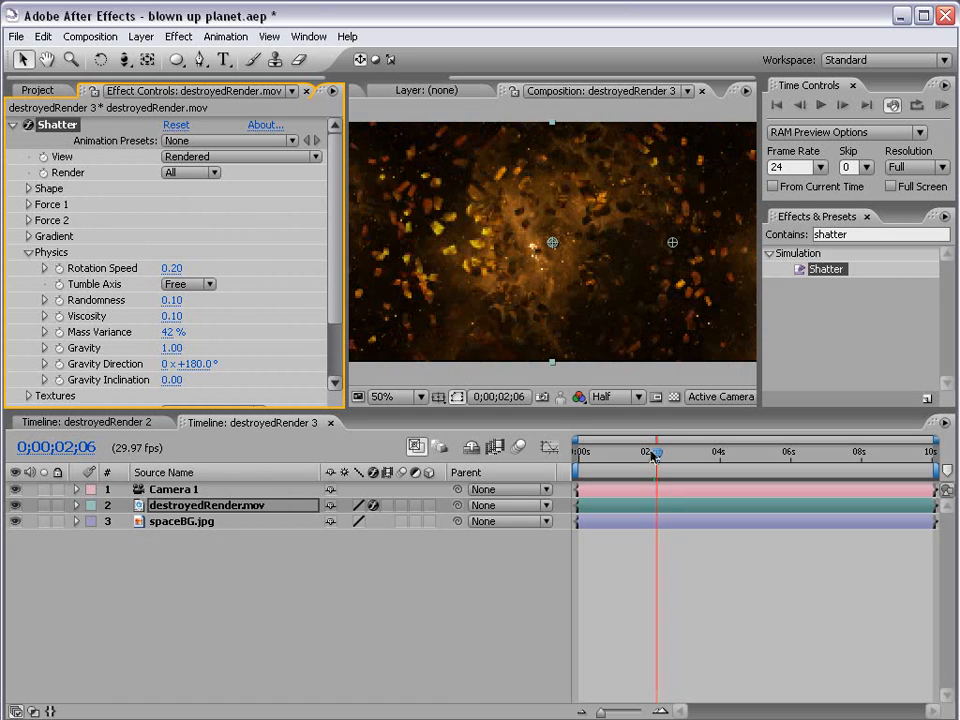
Step: Try an extrusion depth of 0.90 for the Shatter shape, and set it back to 0.20
left_click(28, 189)
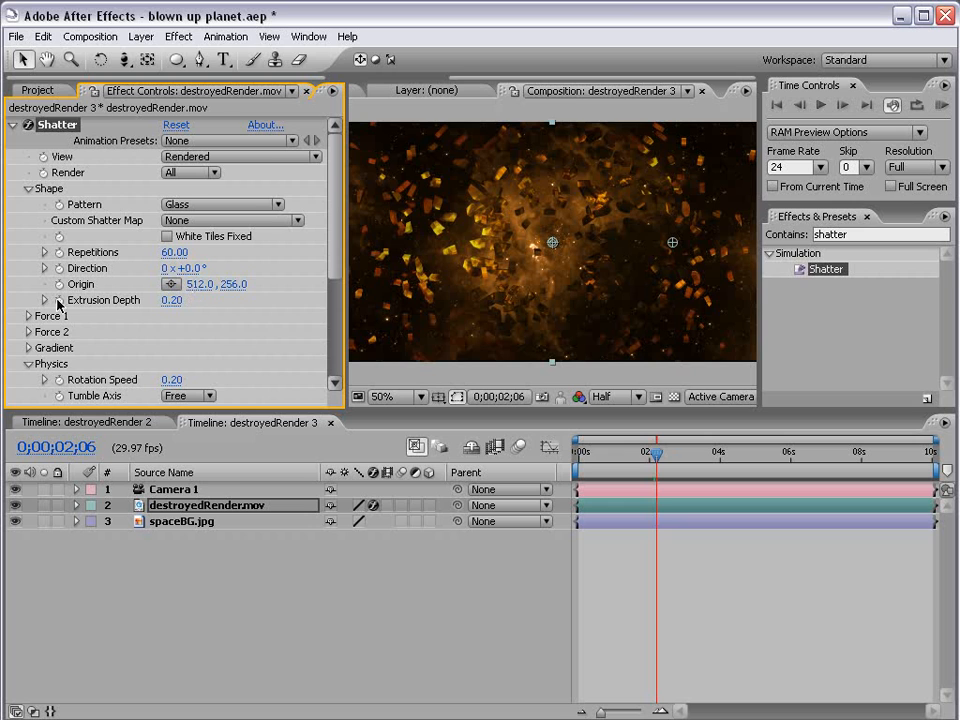
left_click_drag(171, 302, 226, 287)
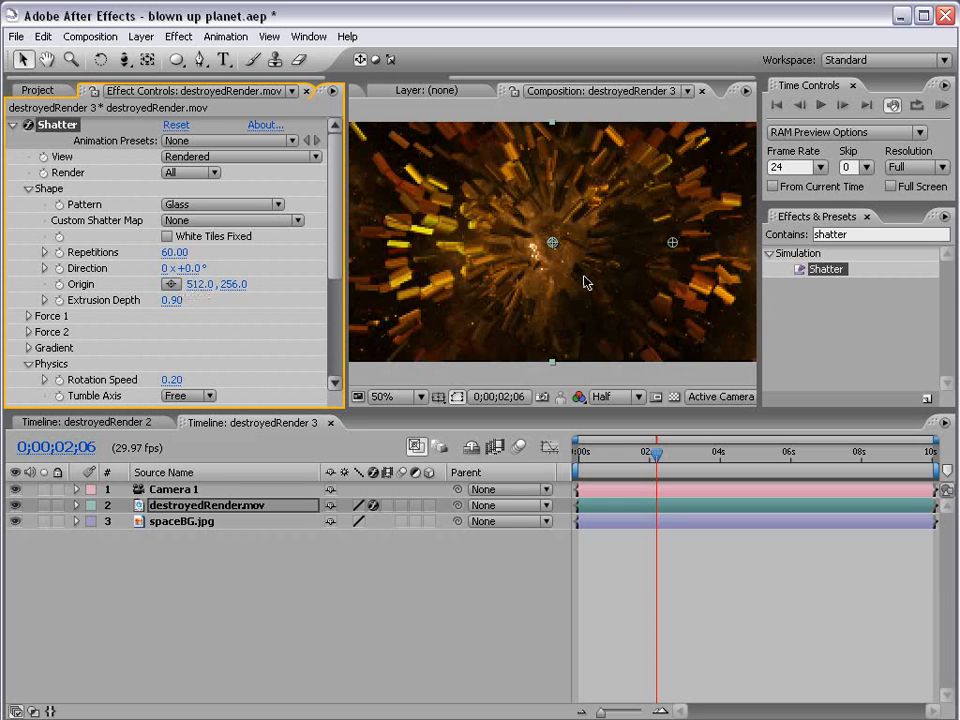
left_click(172, 302)
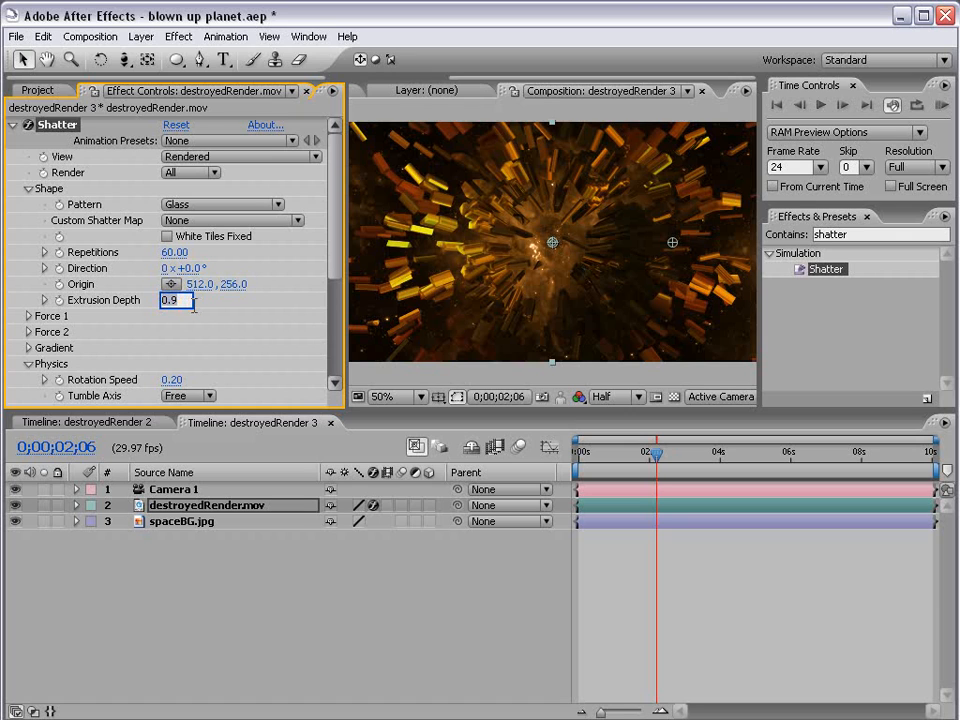
type("0.2")
key("Return")
right_click(105, 302)
left_click(139, 394)
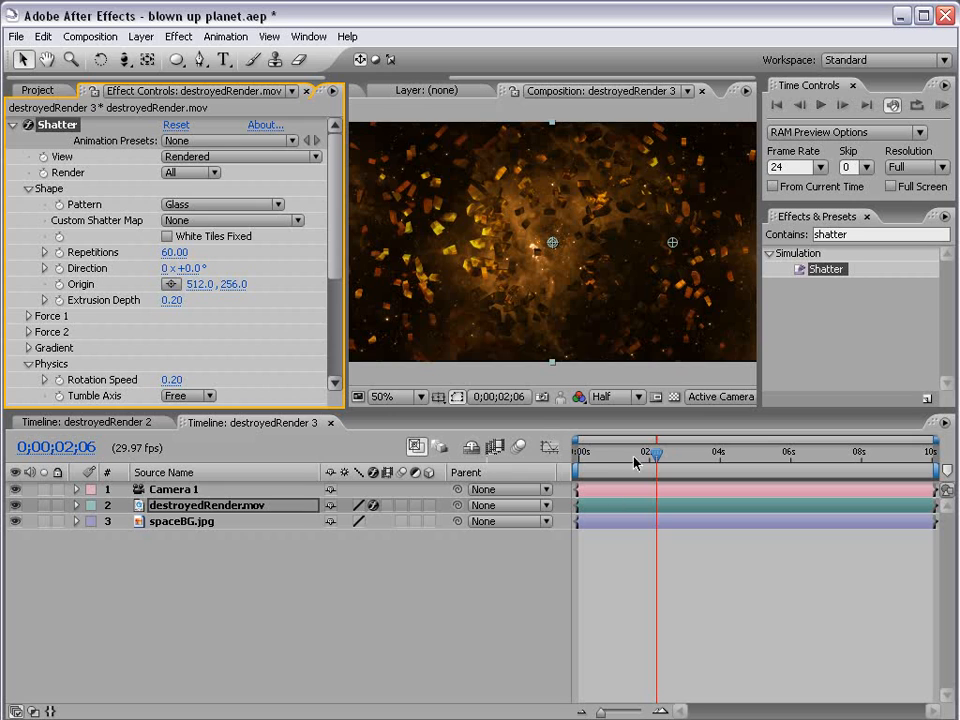
Step: Try tilting Shatter's own camera position to an X rotation of -39°, and undo the rotation
left_click(28, 189)
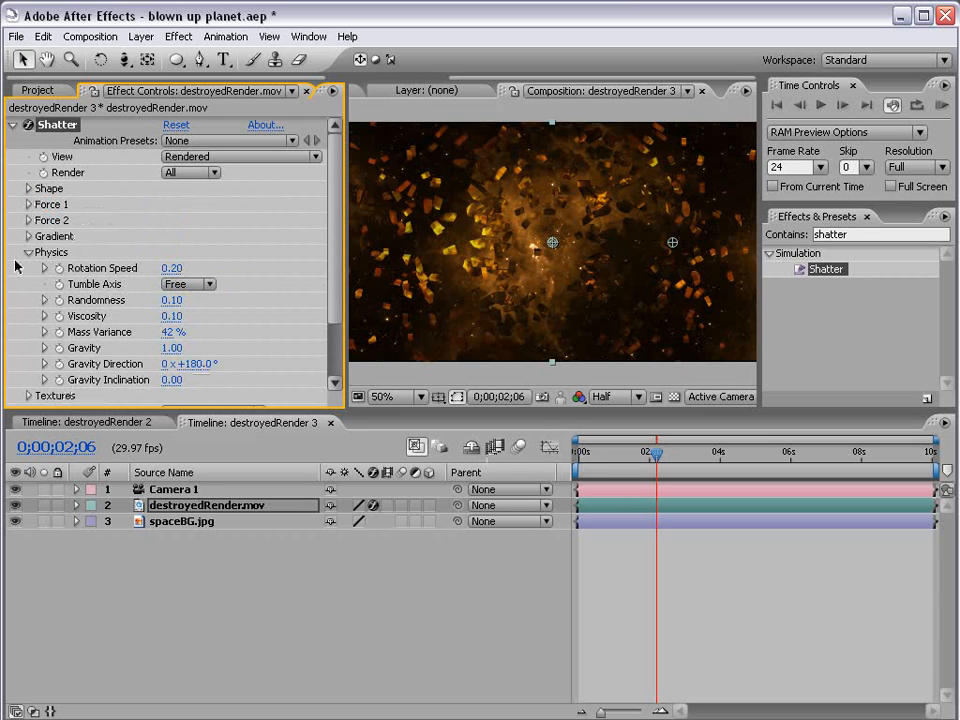
left_click(28, 252)
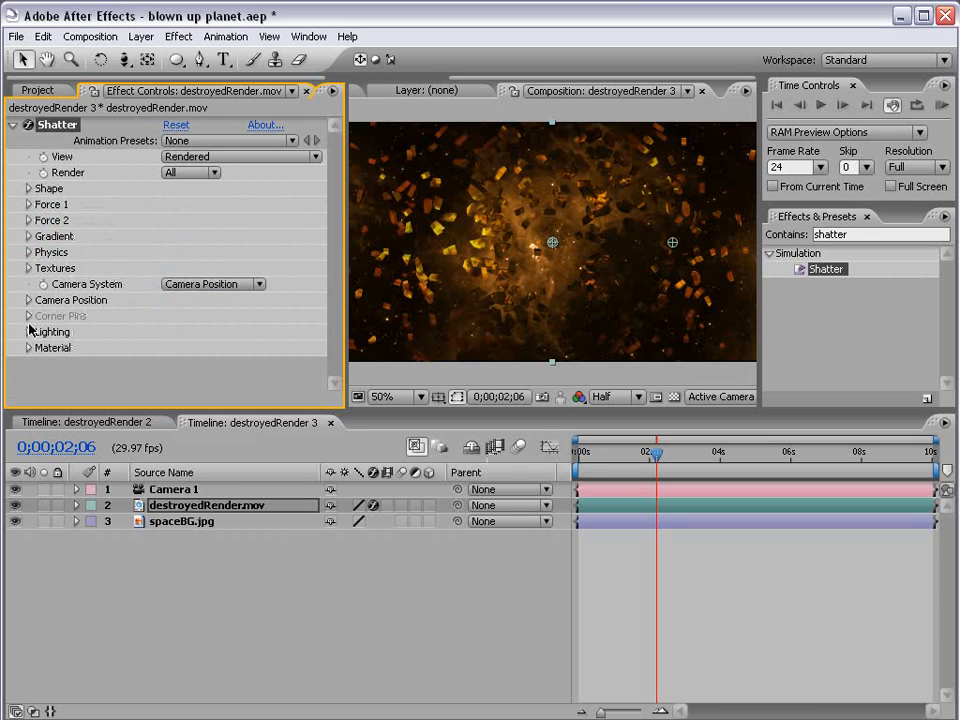
left_click(27, 301)
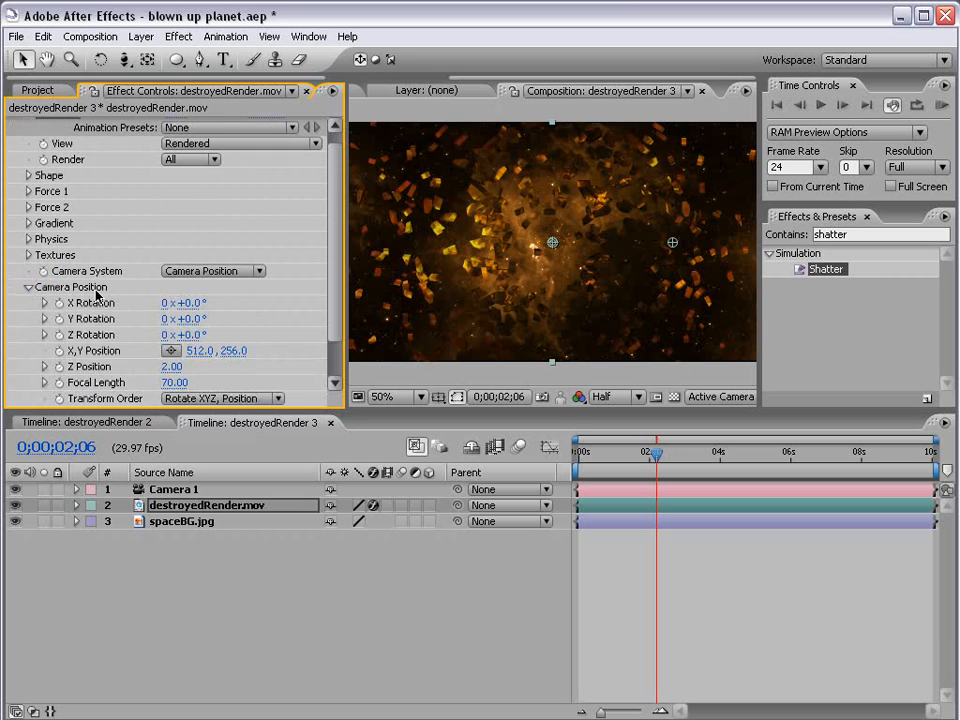
left_click_drag(331, 297, 334, 317)
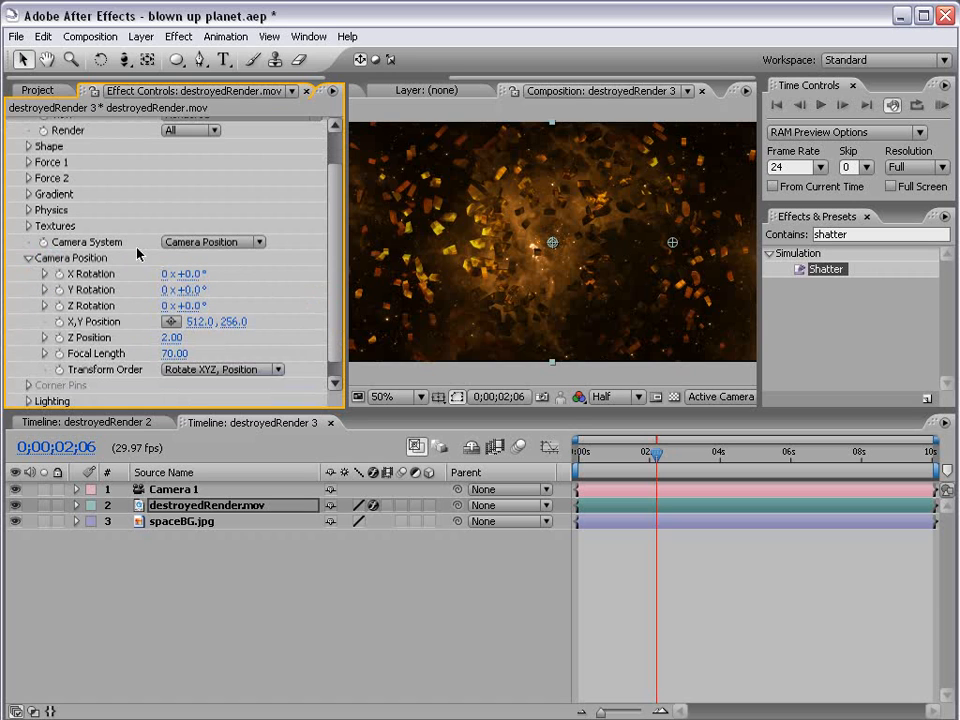
left_click_drag(199, 273, 162, 269)
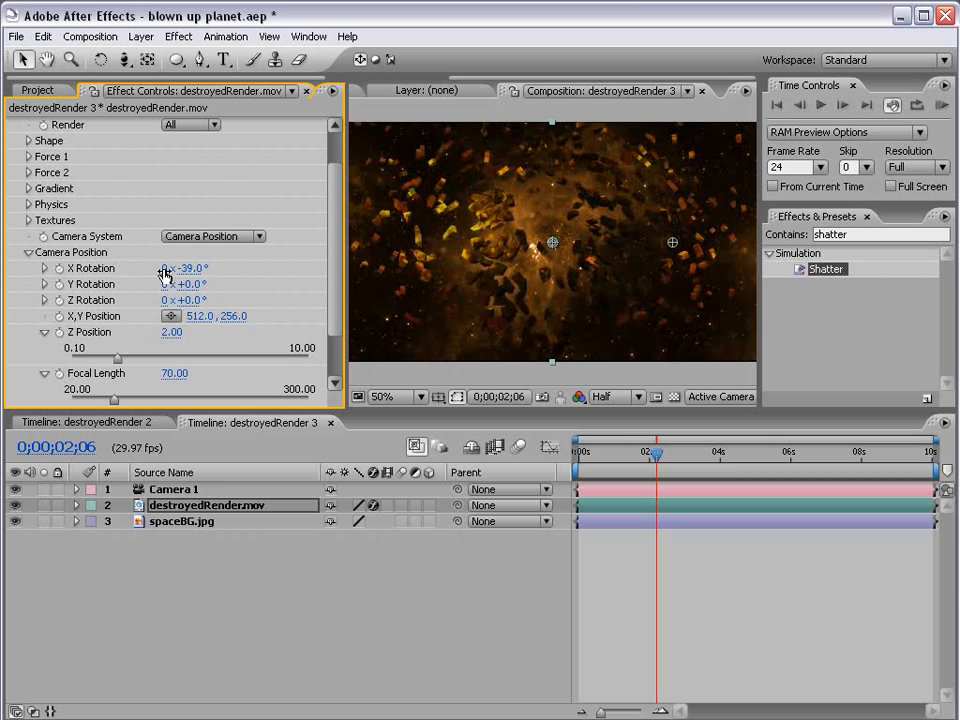
key("ctrl+z")
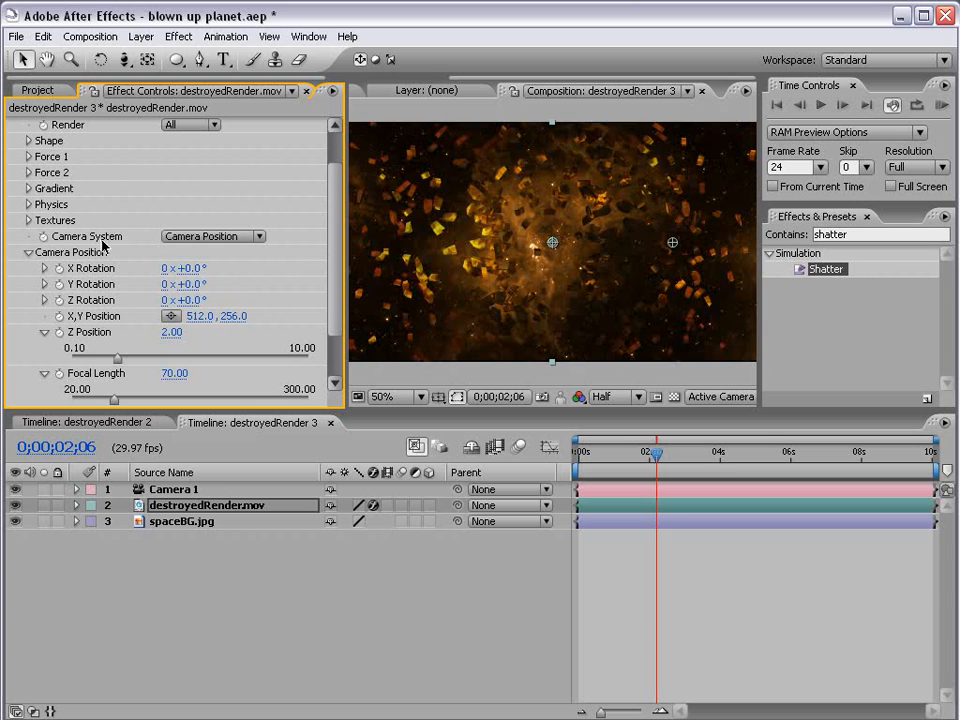
Step: Switch Shatter's camera system to Comp Camera and try orbiting the composition camera around the debris
left_click(192, 236)
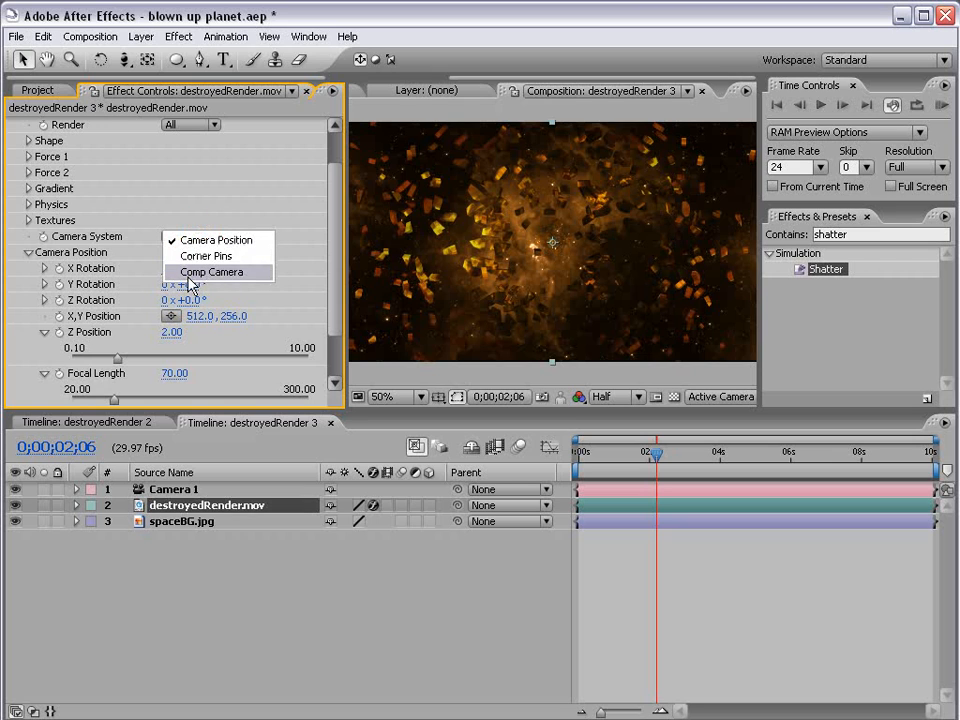
left_click(235, 275)
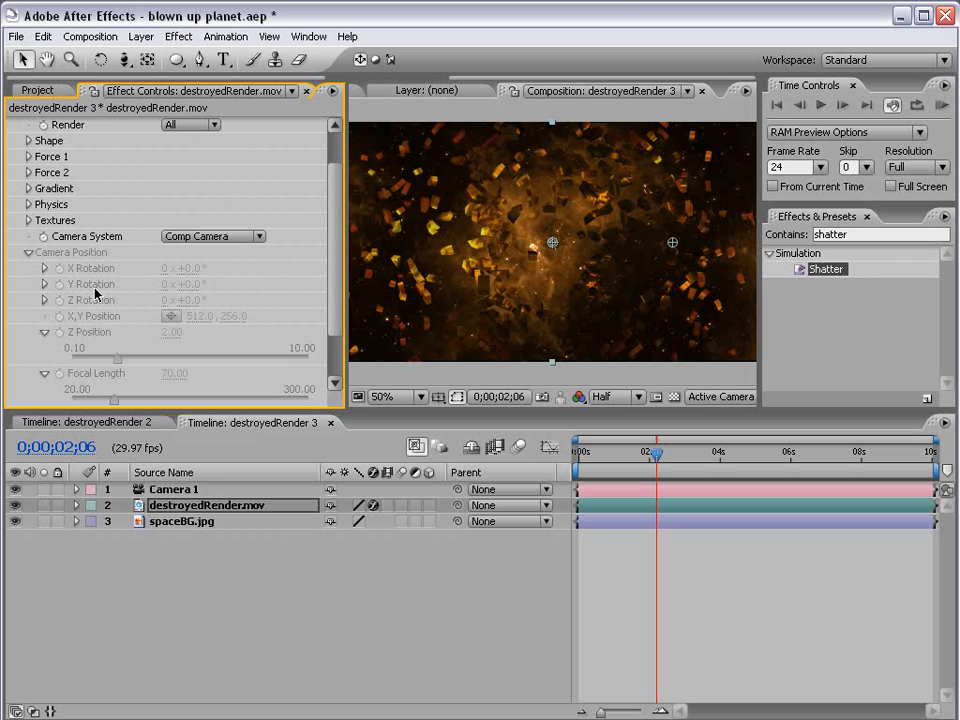
left_click(124, 59)
left_click_drag(449, 224, 571, 260)
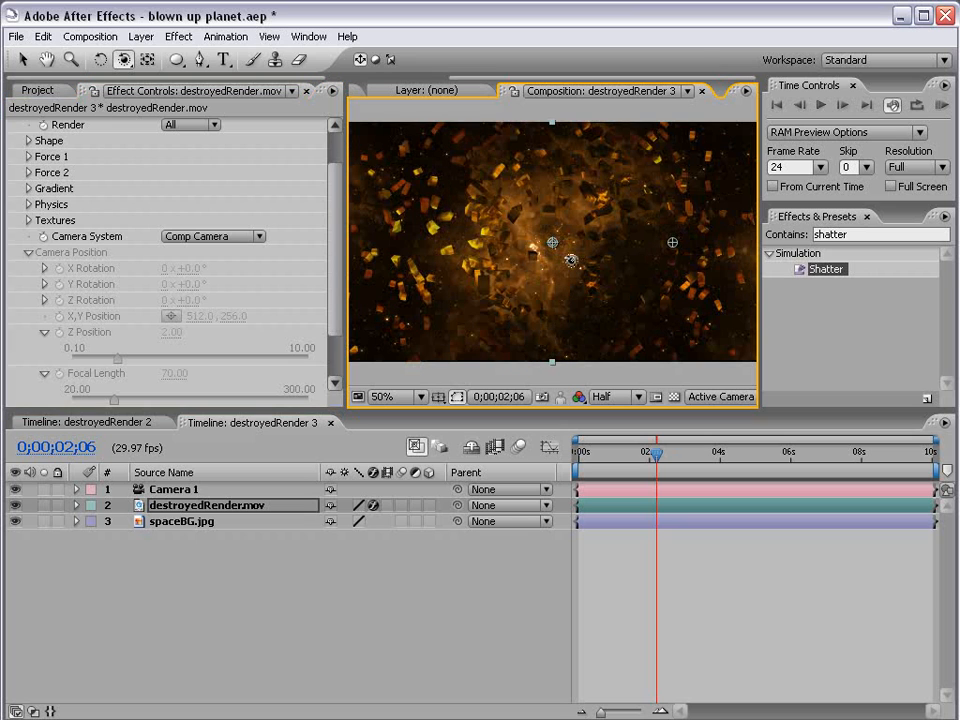
Step: Raise the ambient light in Shatter's Lighting settings to 0.57 to brighten the debris
left_click(28, 254)
left_click(28, 331)
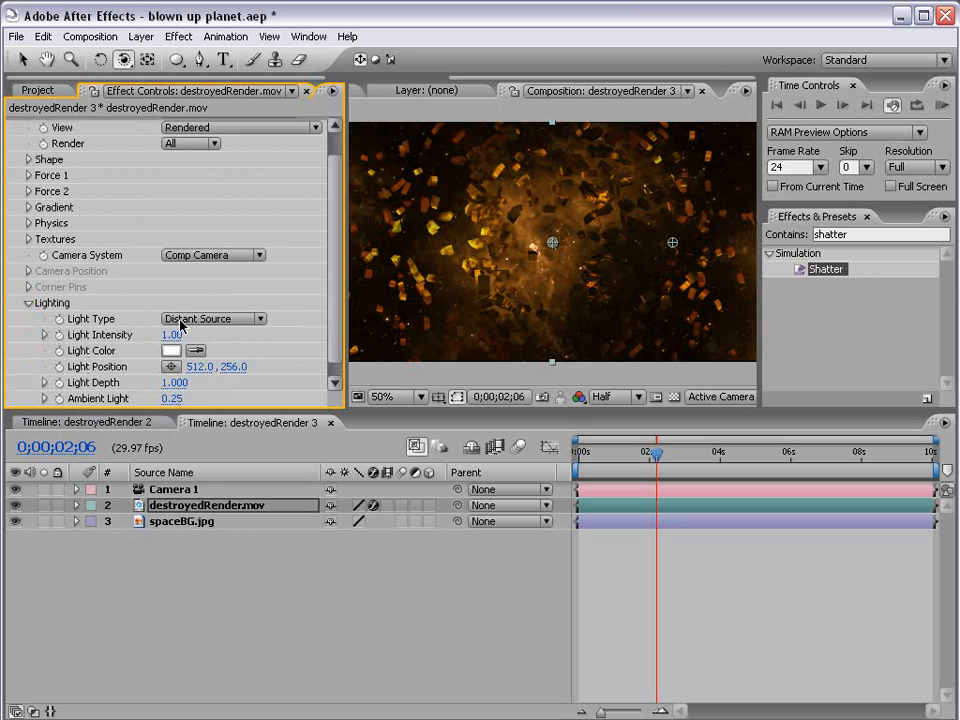
left_click_drag(175, 382, 249, 369)
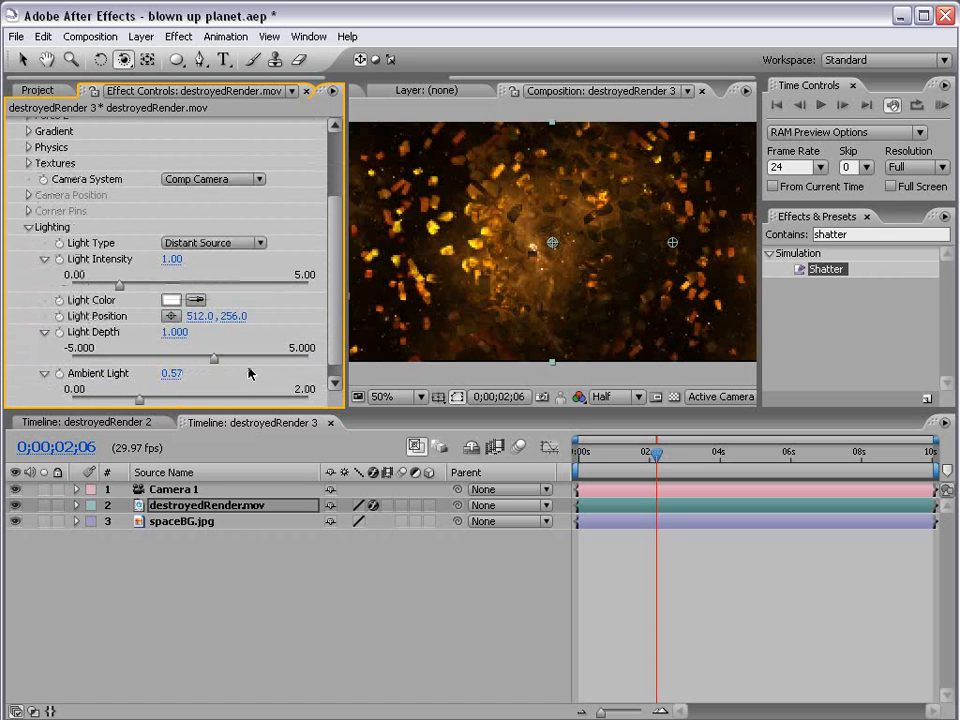
Step: Lower the ambient light in Shatter's Lighting settings, and check the planet before the blast and at 0;00;02;02
scroll(200, 330, "down", 1)
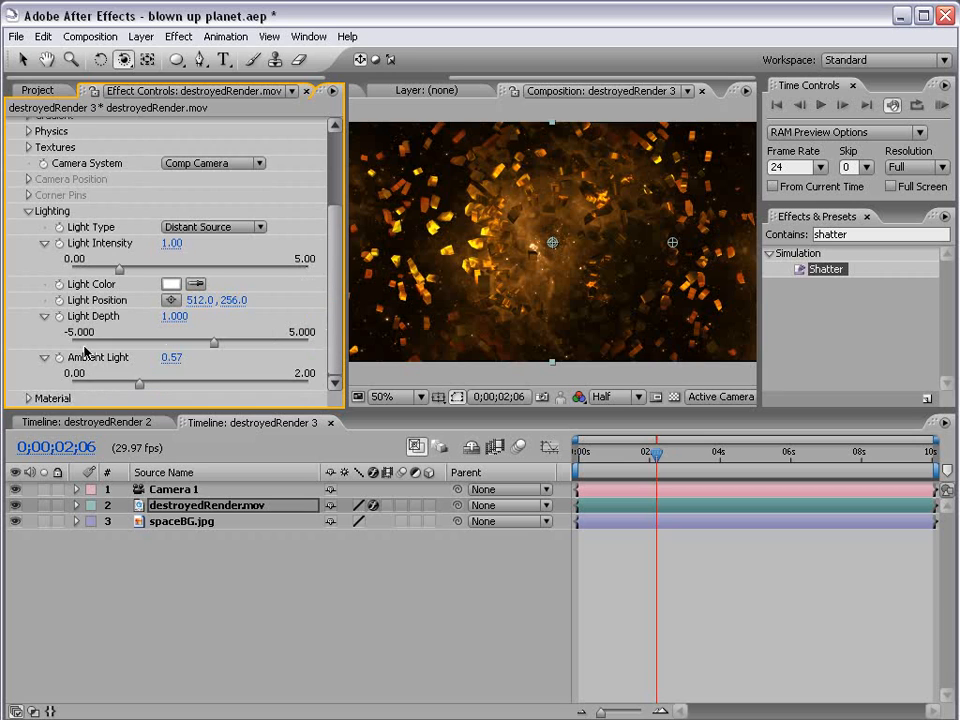
left_click(29, 211)
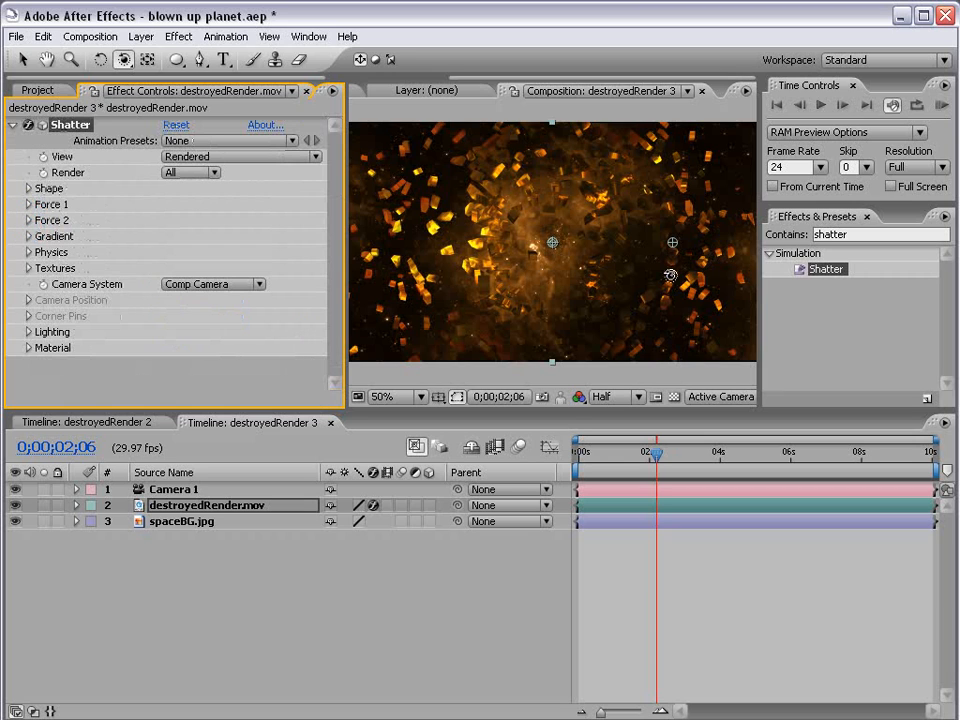
mouse_move(656, 453)
left_mouse_down()
mouse_move(625, 463)
mouse_move(662, 460)
mouse_move(642, 460)
left_mouse_up()
scroll(587, 274, "up", 2)
scroll(589, 272, "down", 2)
left_click(25, 333)
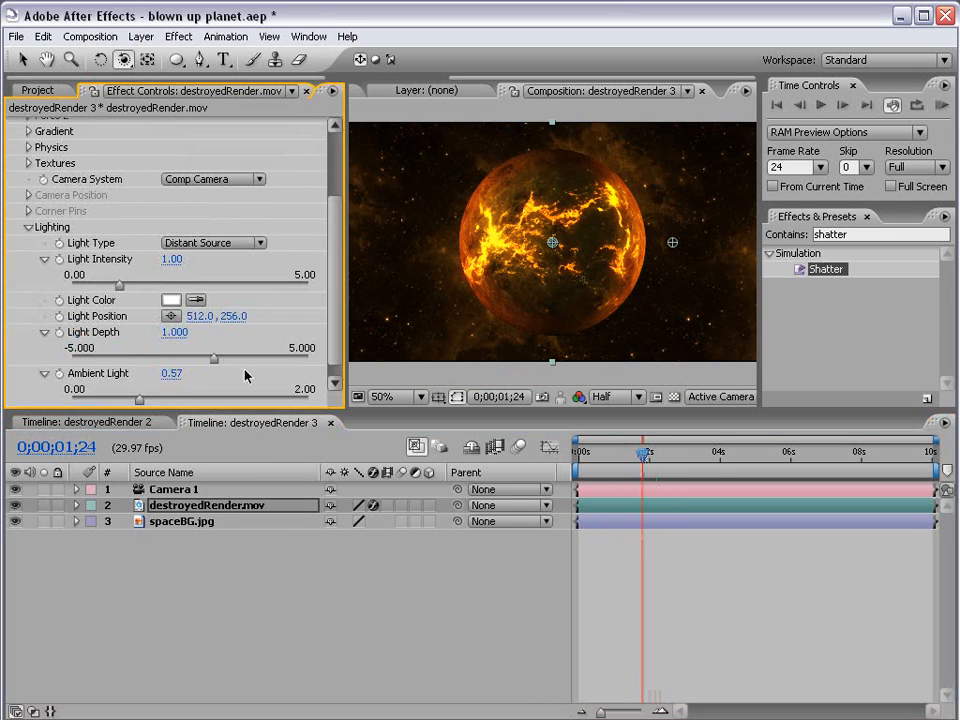
left_click_drag(139, 403, 112, 399)
left_click(627, 612)
mouse_move(643, 456)
left_mouse_down()
mouse_move(662, 460)
mouse_move(650, 460)
left_mouse_up()
Step: Add Explosion_01.mov from the Action Movie Essentials folder to the centre of the composition and make it a 3D layer
left_click(30, 91)
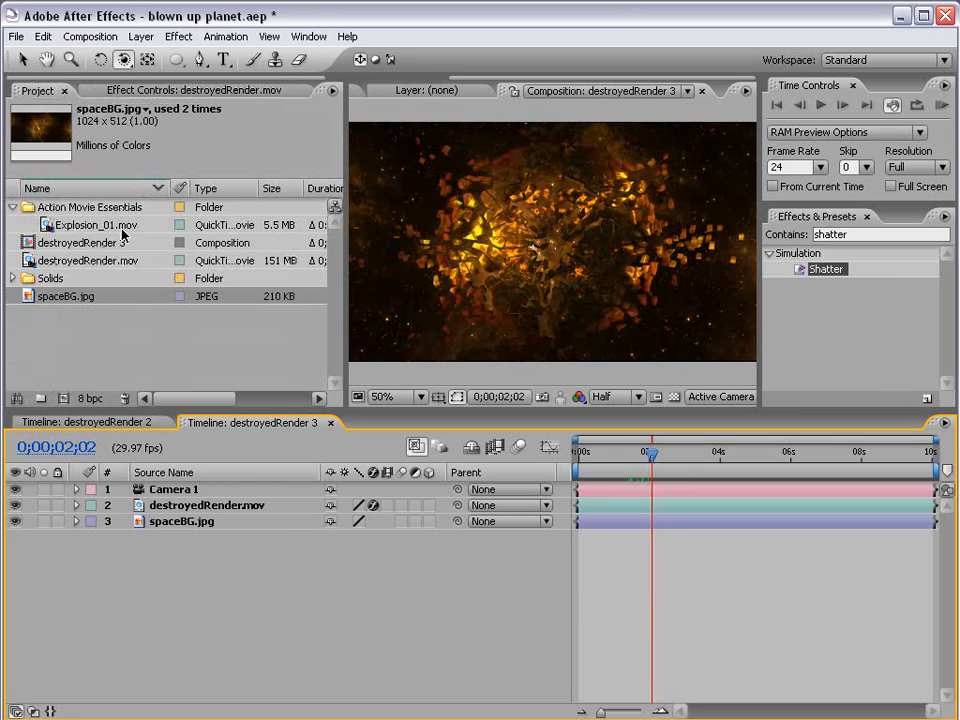
left_click(86, 224)
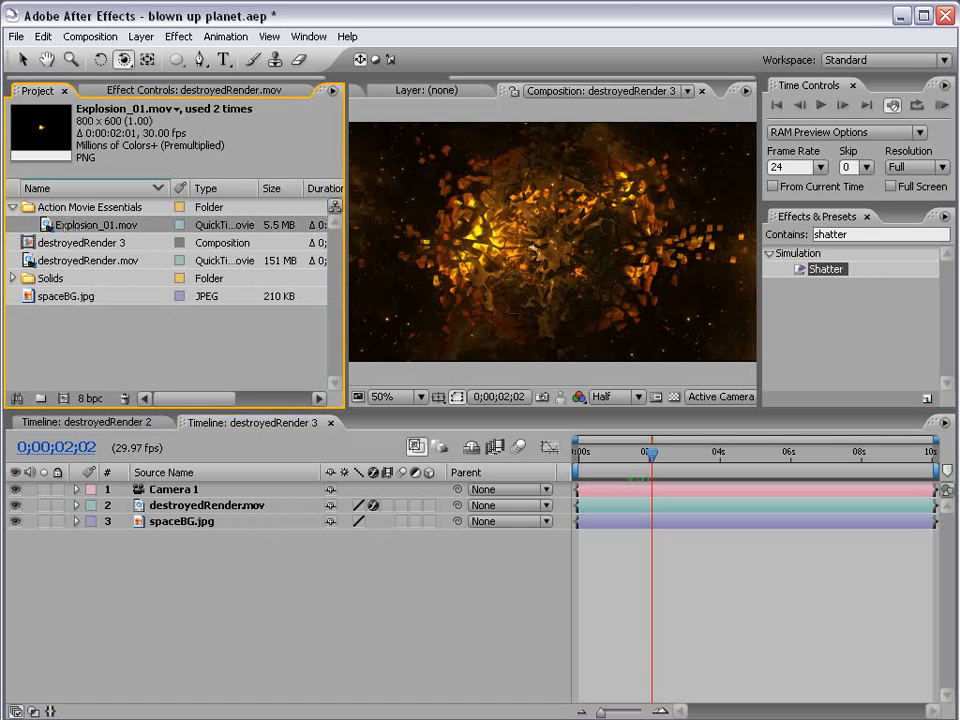
key("alt+Tab")
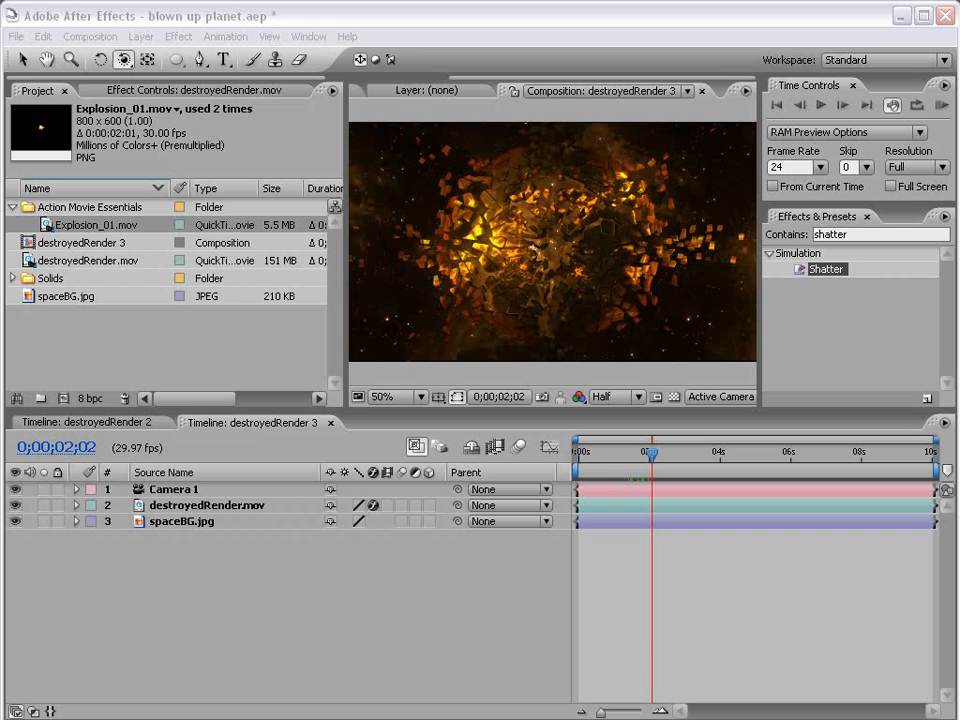
left_click(658, 554)
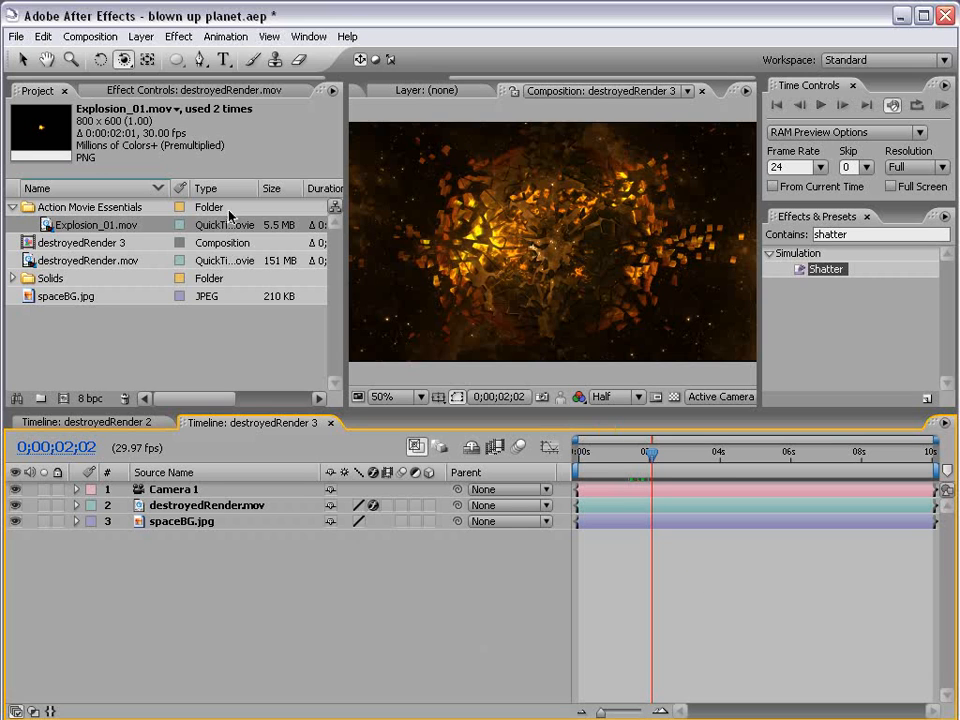
left_click_drag(47, 227, 557, 243)
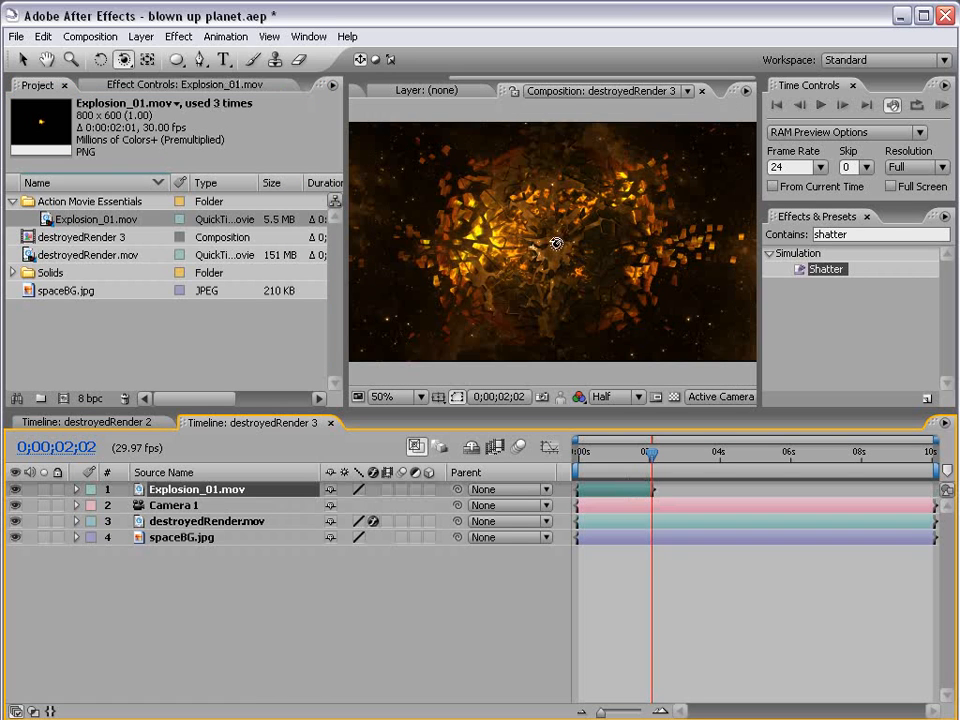
left_click(429, 490)
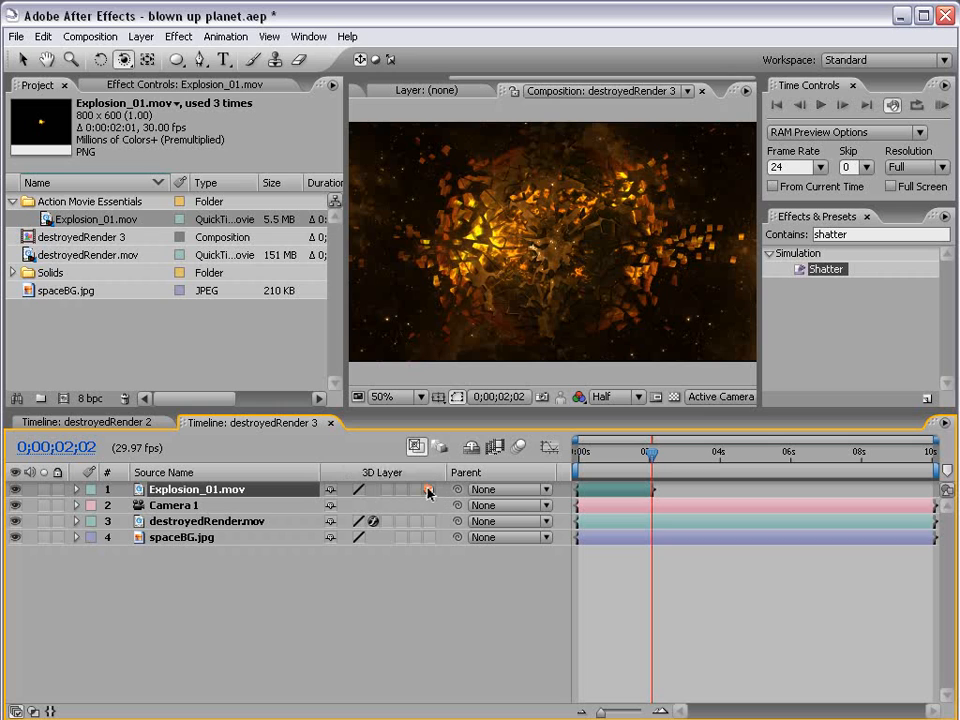
Step: Shift the Explosion_01.mov layer to start at 0;00;02;00 and place it between destroyedRender.mov and spaceBG.jpg in the layer stack
key("v")
mouse_move(598, 455)
left_mouse_down()
mouse_move(587, 455)
mouse_move(614, 458)
left_mouse_up()
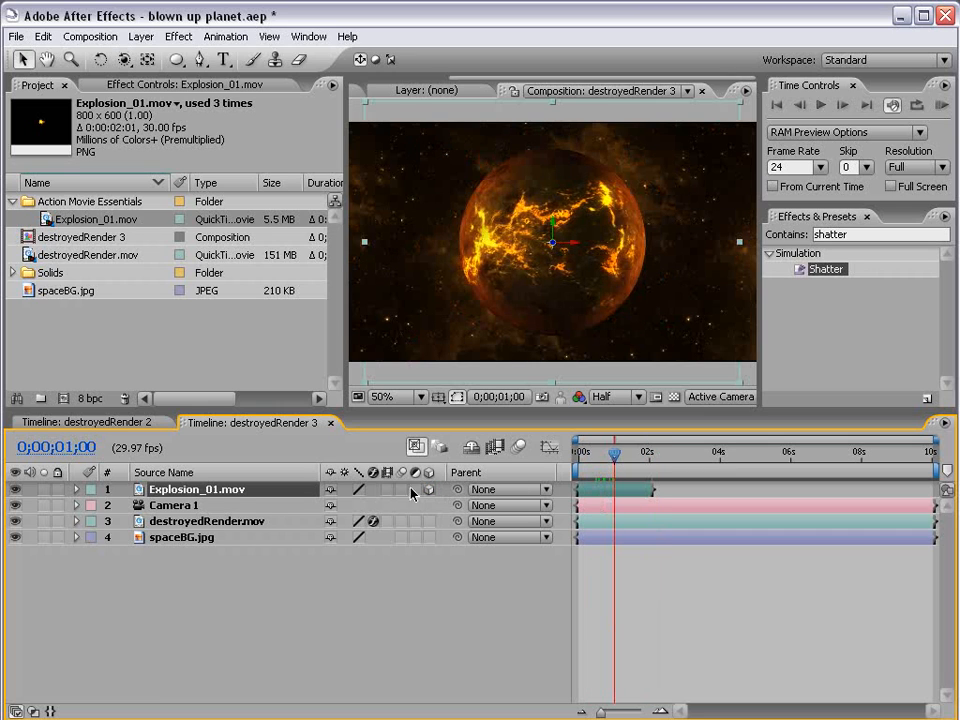
left_click_drag(594, 497, 649, 495)
left_click_drag(614, 455, 660, 491)
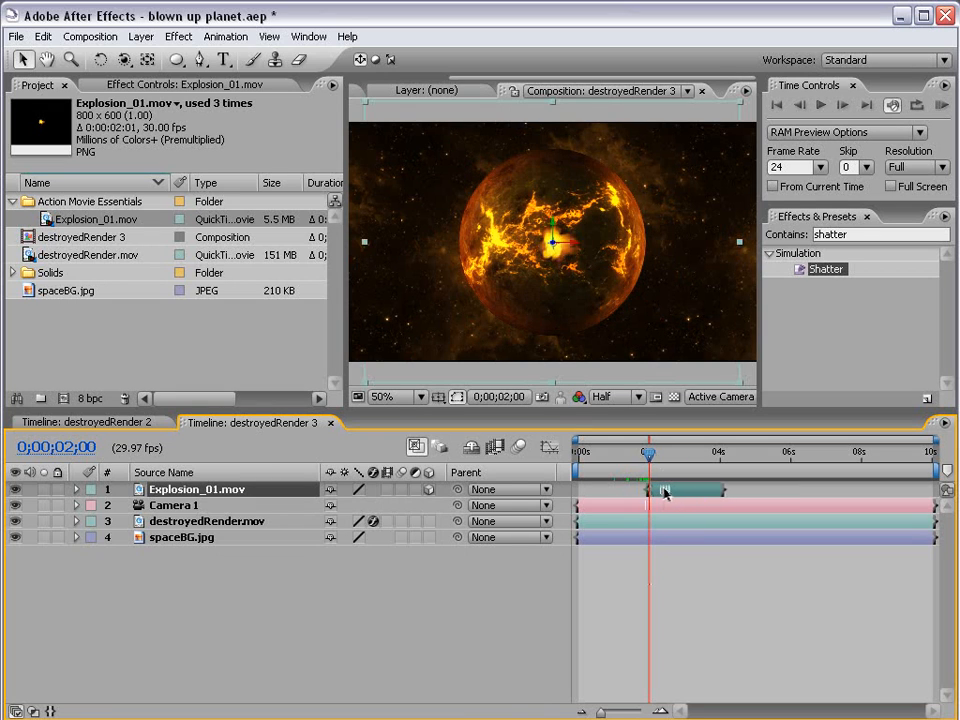
left_click_drag(192, 490, 163, 527)
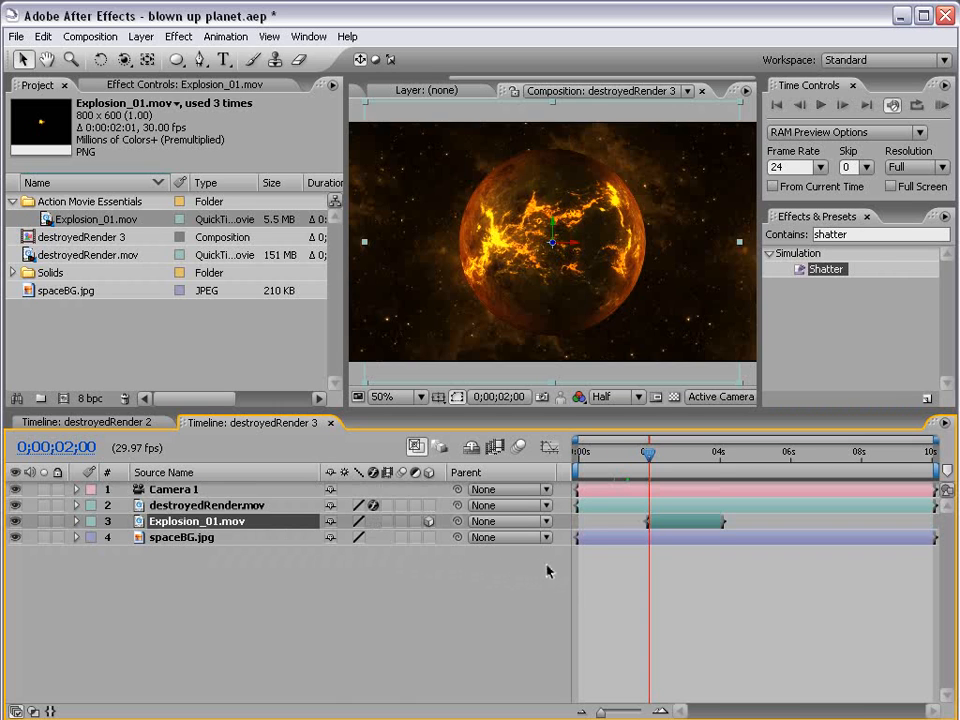
Step: Delay the start of the Explosion_01.mov layer by one frame to 0;00;02;01
key("equal")
key("equal")
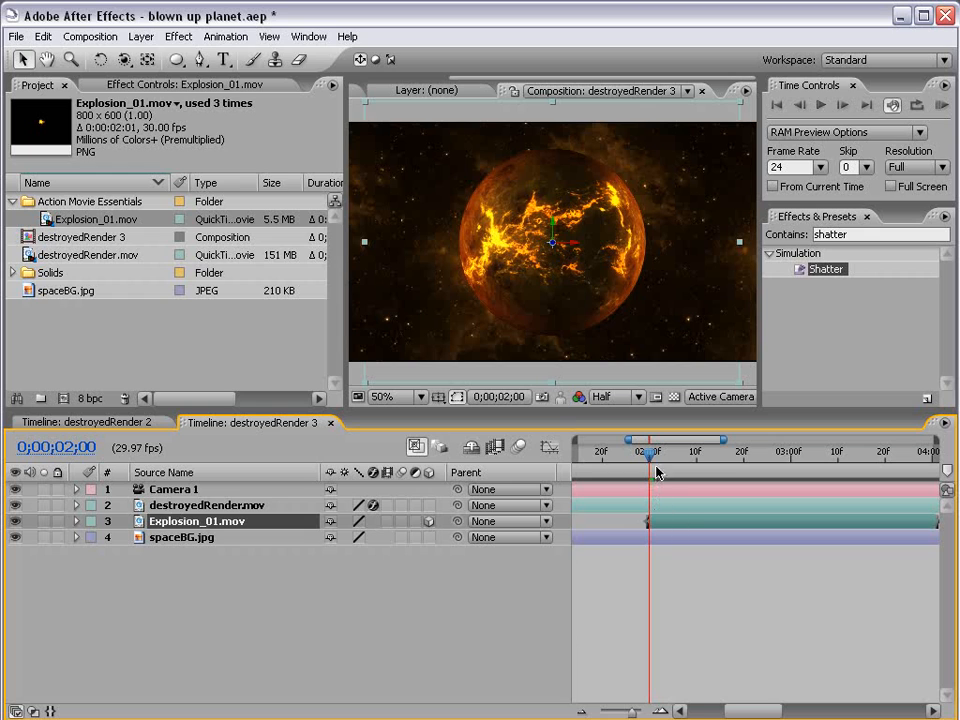
key("Page_Down")
left_click_drag(661, 523, 664, 527)
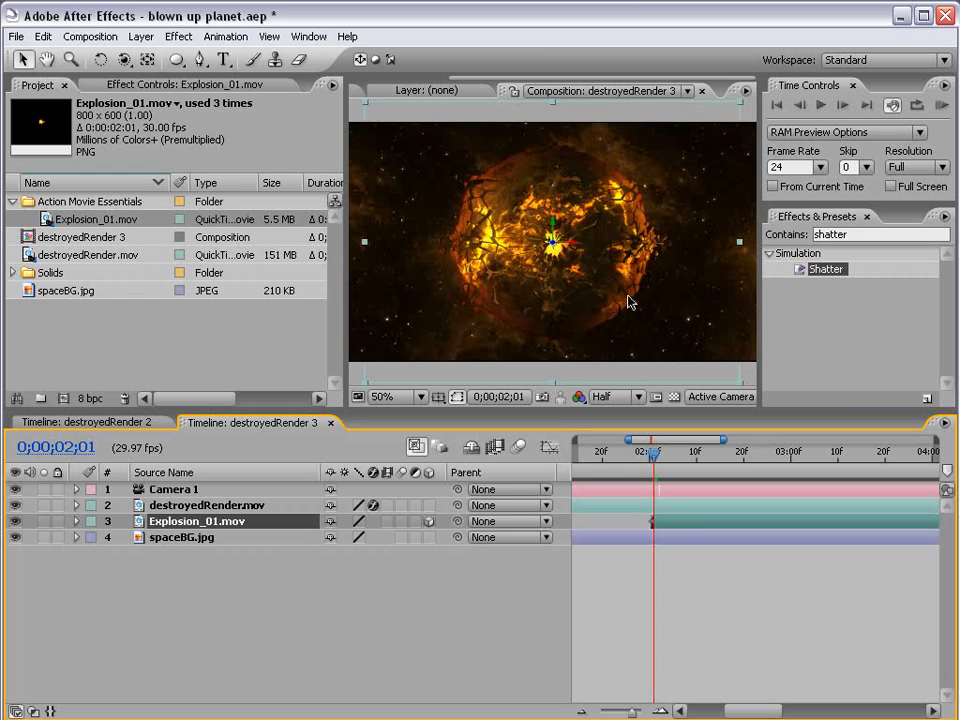
Step: Enlarge the explosion footage until its bounds extend beyond the composition frame, and inspect the blast at 0;00;02;05
scroll(628, 310, "down", 2)
left_click_drag(647, 313, 702, 392)
left_click_drag(652, 460, 673, 461)
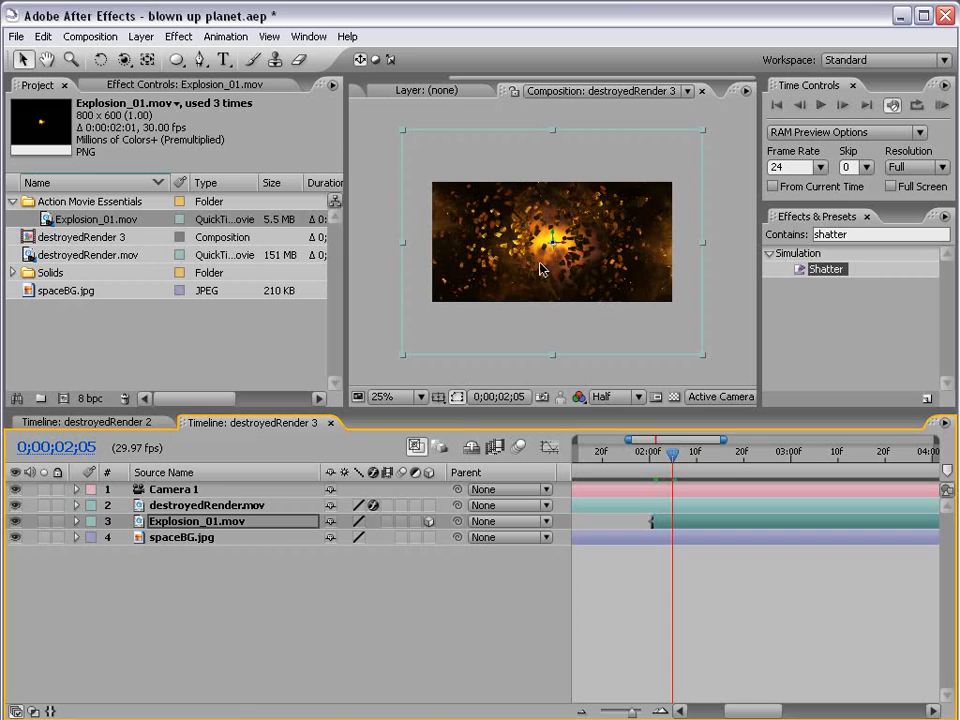
key("grave")
key("period")
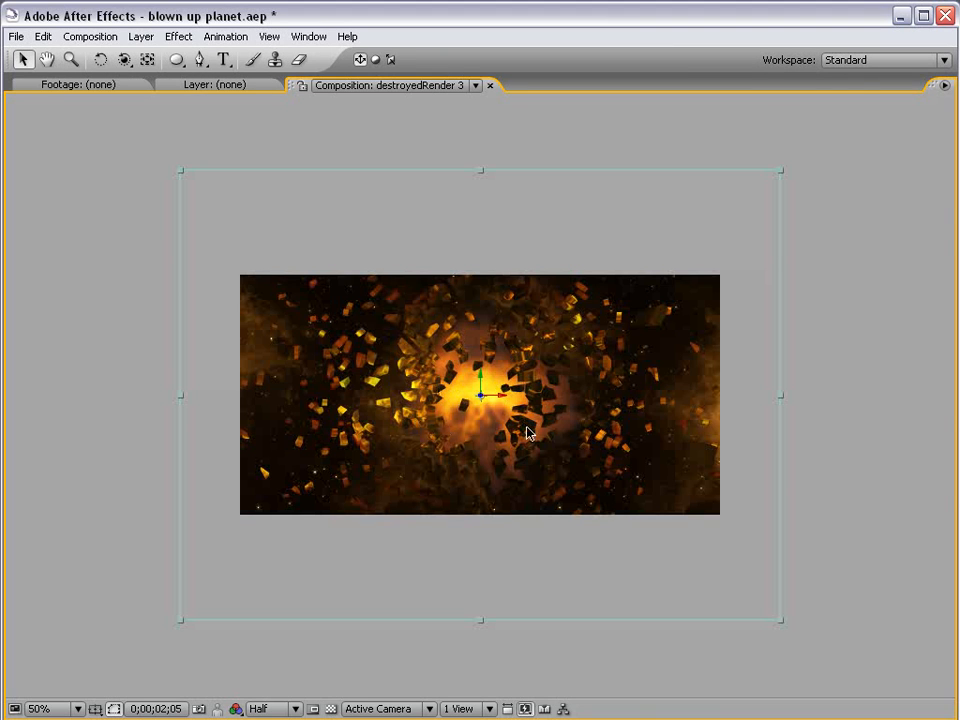
key("comma")
key("grave")
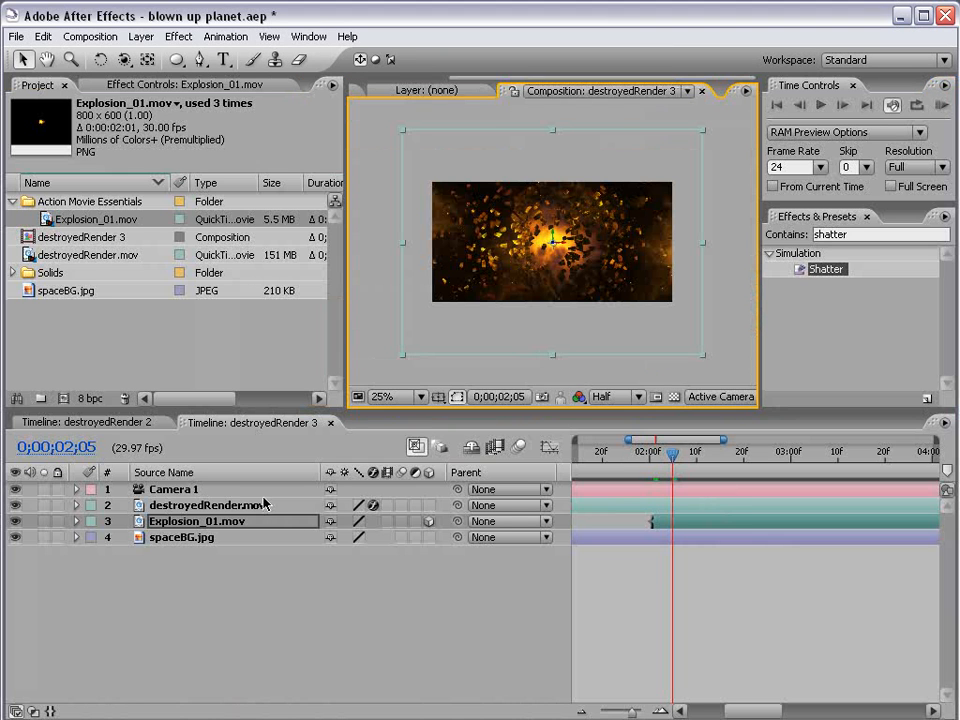
Step: Make spaceBG.jpg a 3D layer and push it back in depth behind the planet
left_click(170, 538)
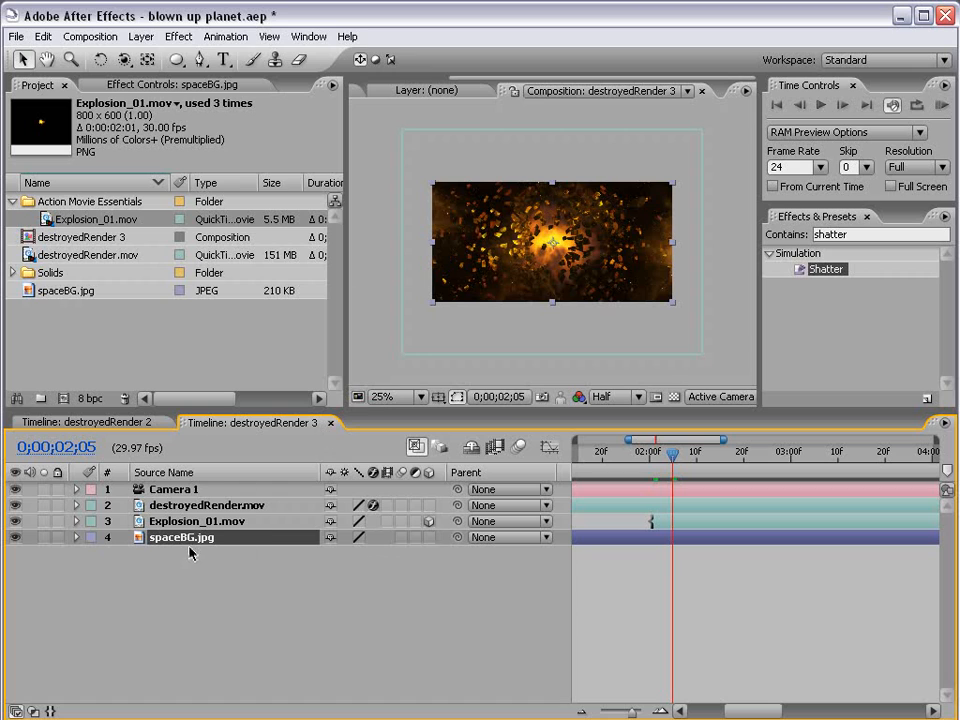
left_click(429, 538)
key("period")
left_click_drag(556, 248, 446, 340)
left_click_drag(478, 318, 575, 330)
key("comma")
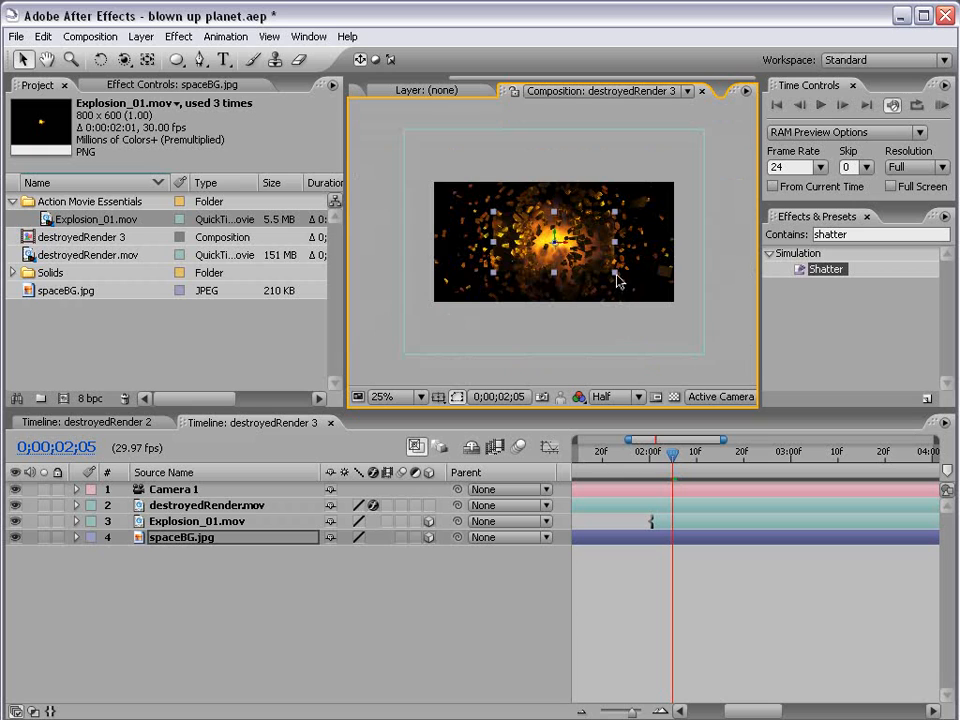
Step: Scale up the spaceBG.jpg layer until it overfills the composition frame, checking it at 0;00;00;19
left_click_drag(655, 294, 677, 304)
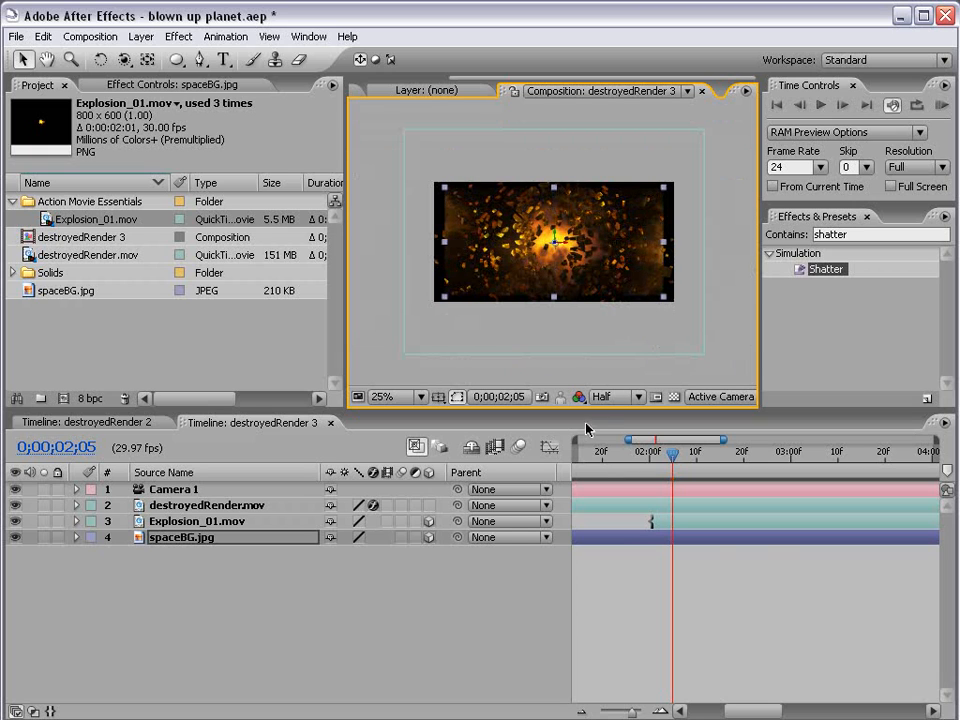
left_click_drag(602, 489, 750, 489)
left_click(606, 458)
left_click_drag(668, 296, 690, 321)
Step: Try orbiting the composition camera around the planet, and undo the camera move
left_click(123, 61)
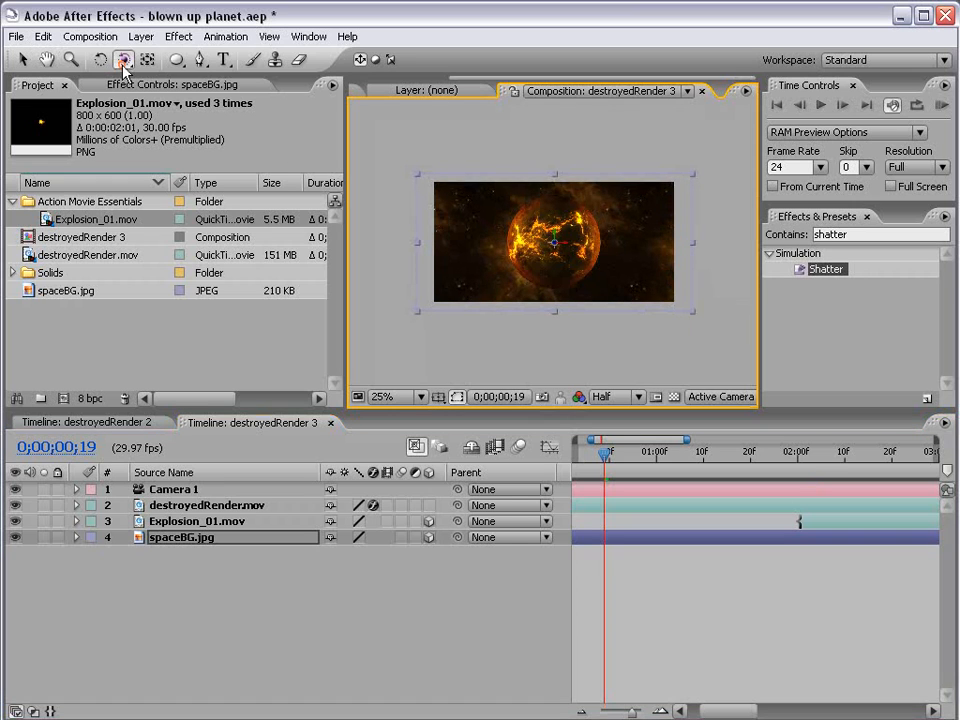
left_click_drag(400, 200, 489, 259)
key("ctrl+z")
Step: Pull the composition camera back from the planet with the Track Z Camera tool
left_click(123, 61)
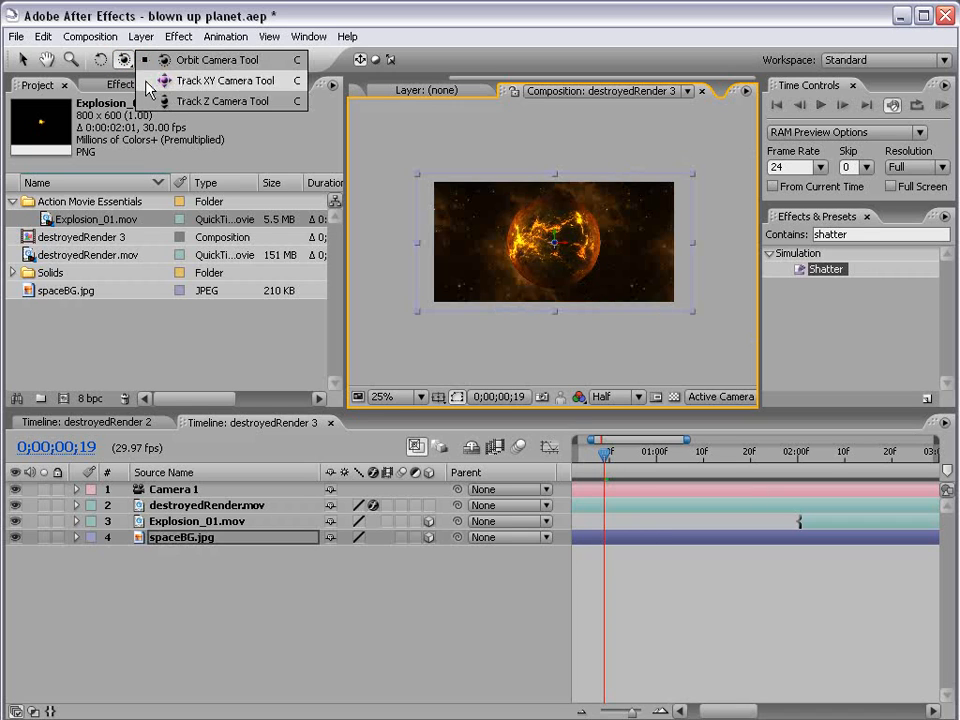
left_click(192, 104)
left_click_drag(538, 240, 568, 347)
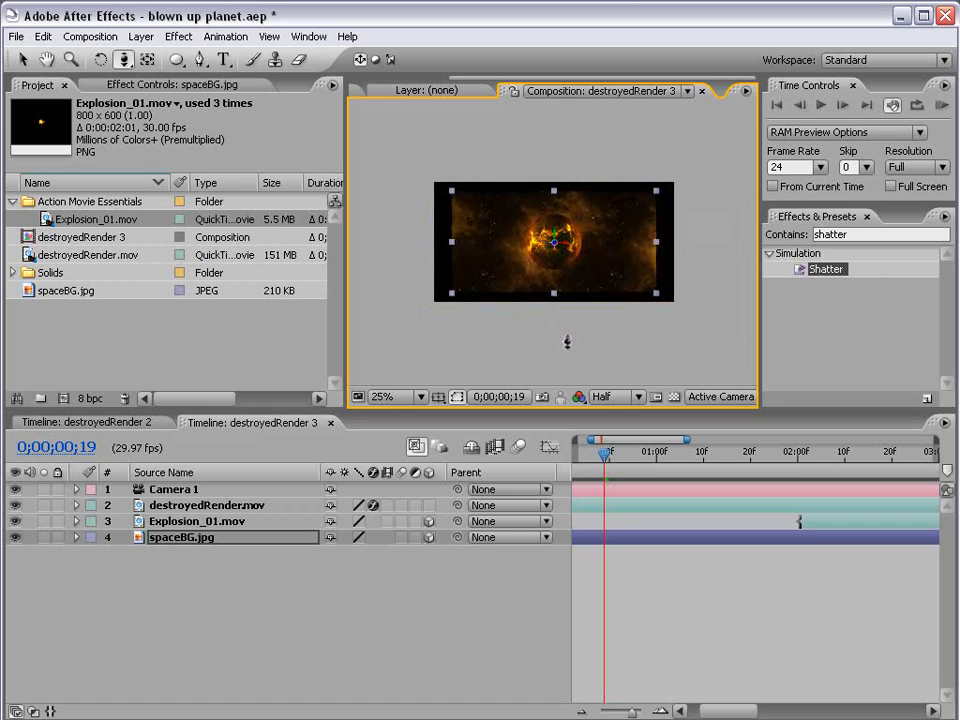
key("period")
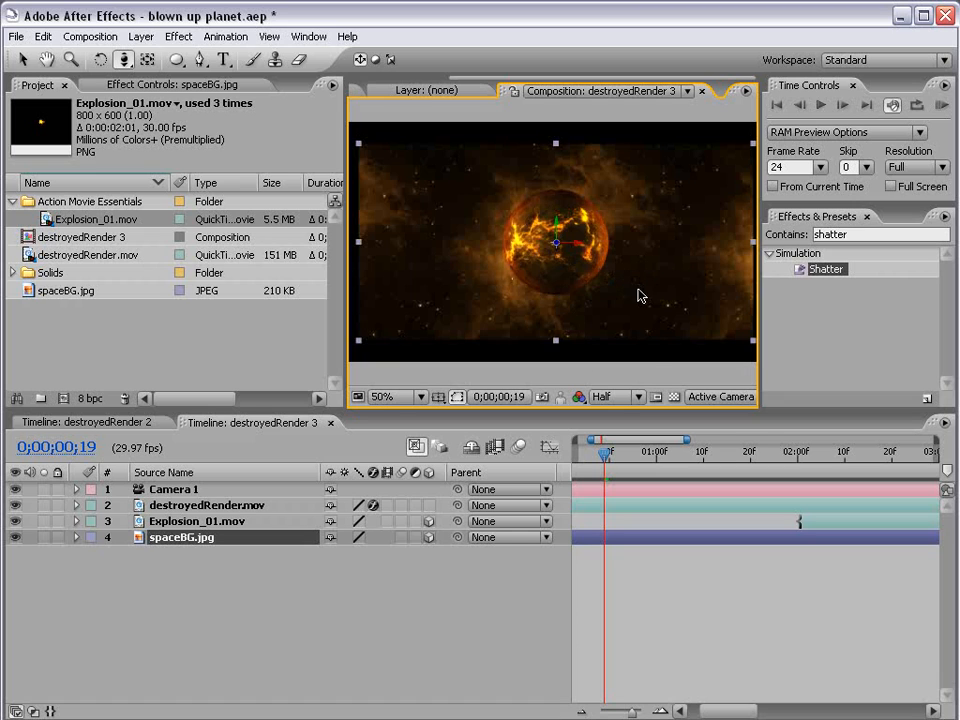
Step: Scale up spaceBG.jpg again to cover the frame in the wider camera view, and inspect the composition enlarged
key("v")
key("comma")
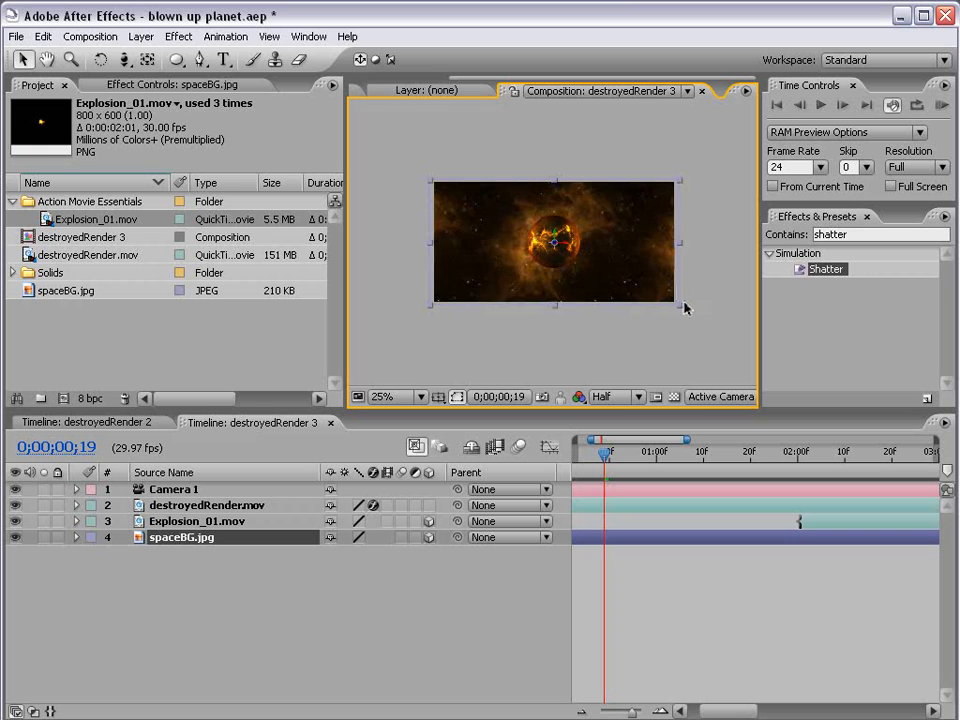
left_click(585, 306)
key("period")
key("grave")
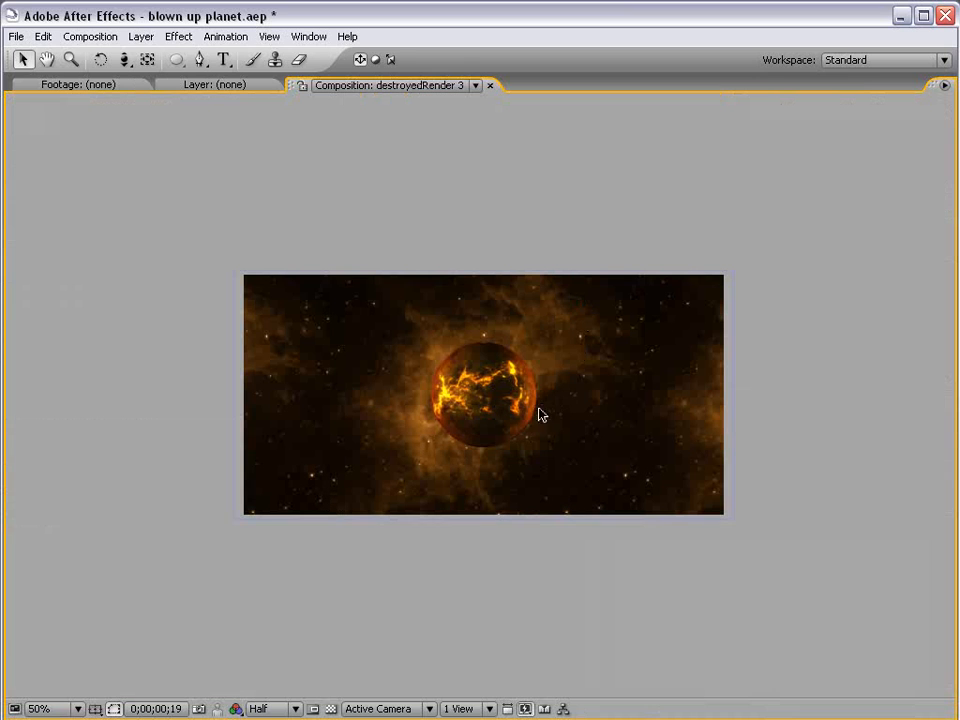
key("grave")
key("comma")
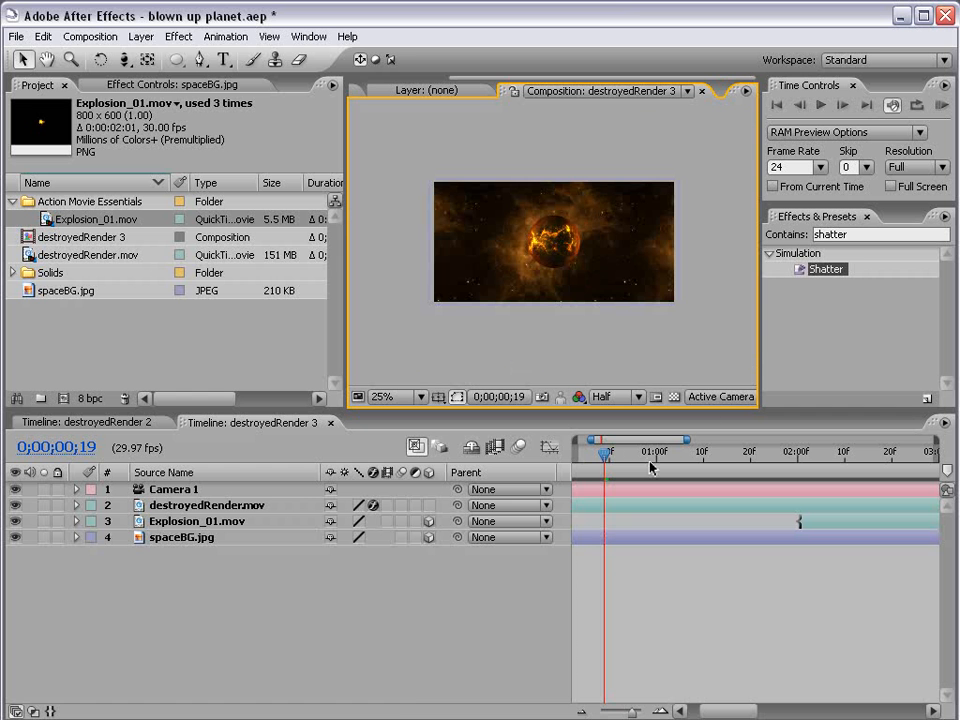
Step: Preview the explosion at 0;00;02;05 and add an adjustment layer above all other layers
key("minus")
key("minus")
key("minus")
left_click_drag(606, 452, 655, 455)
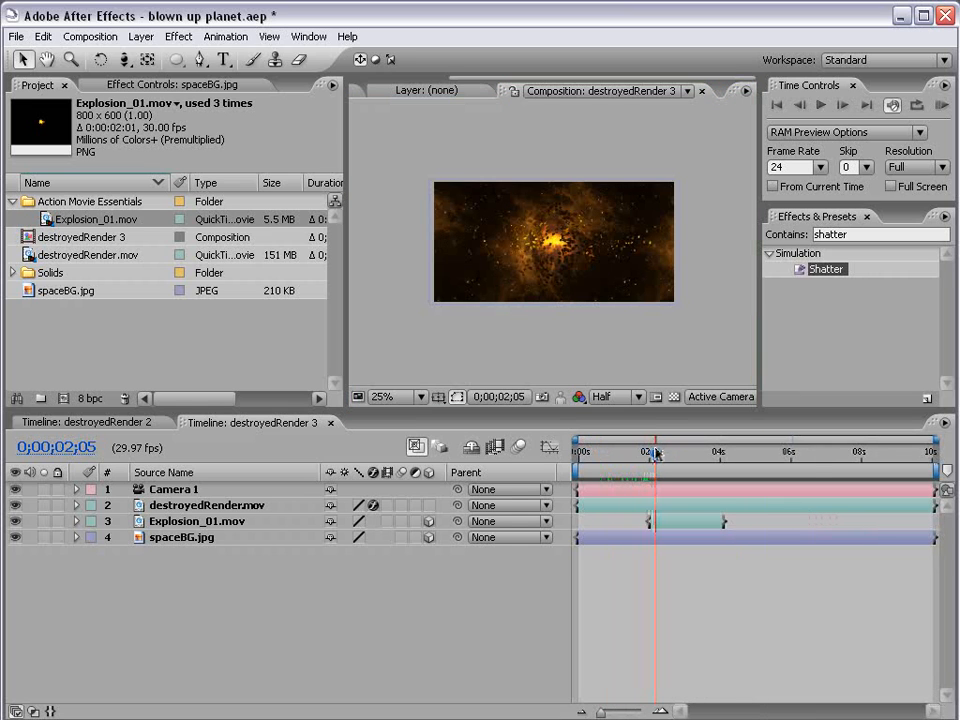
key("period")
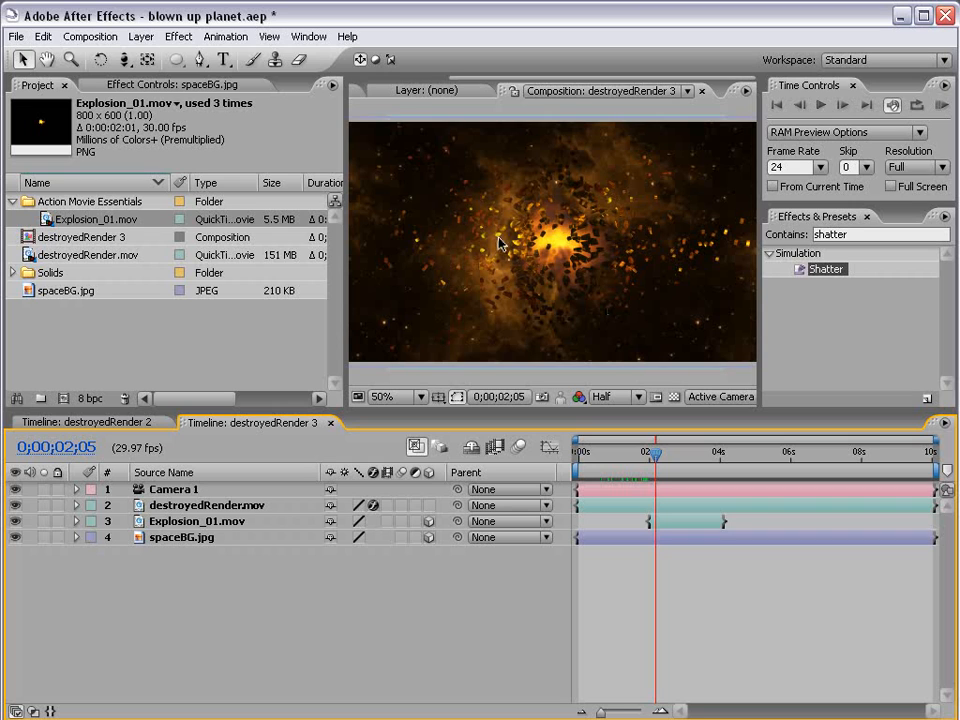
left_click(139, 36)
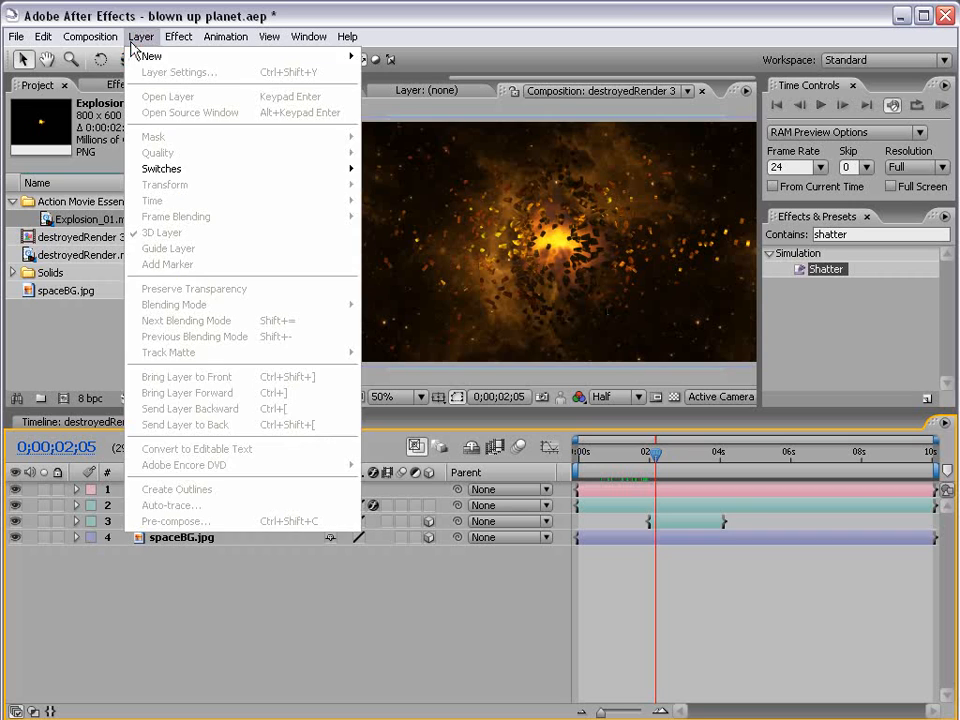
mouse_move(262, 60)
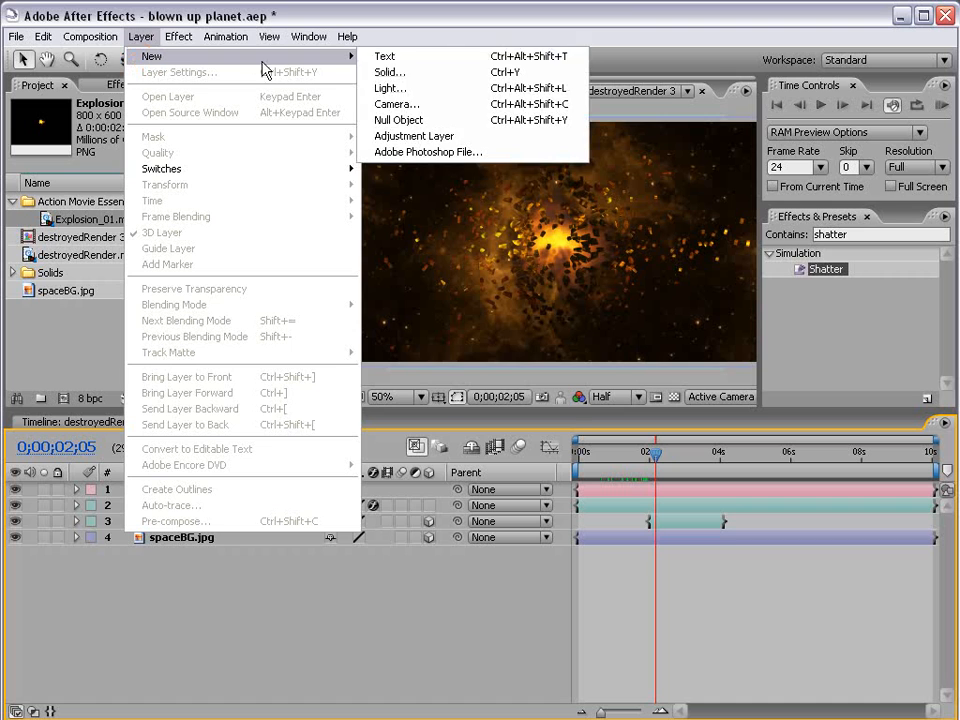
left_click(437, 137)
Step: Apply the Stylize Glow effect to the adjustment layer and set its glow radius to 43.0
left_click(190, 37)
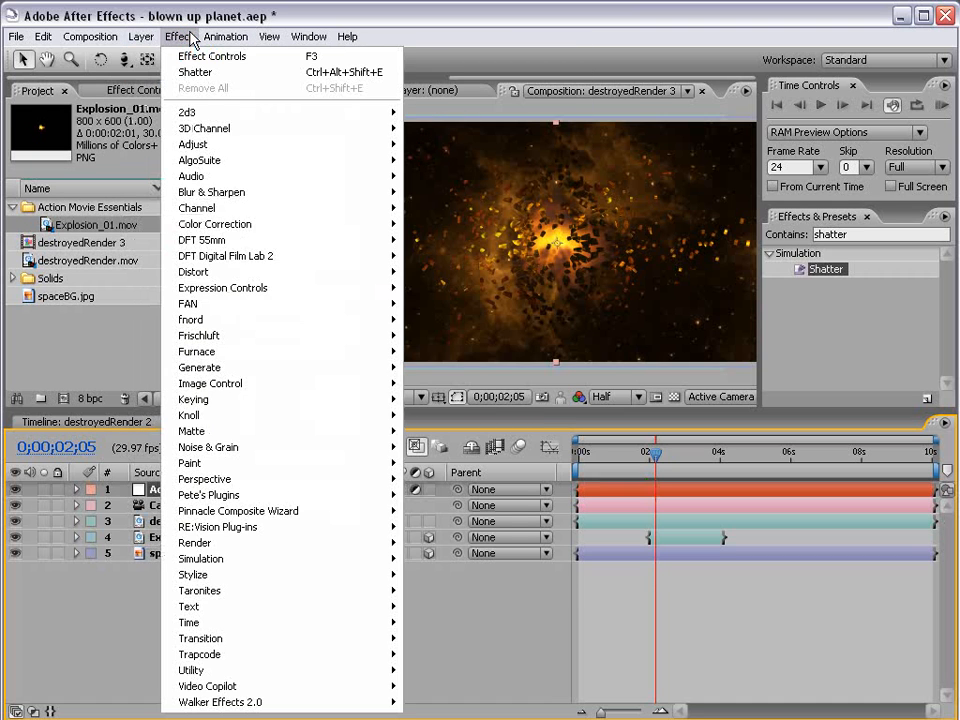
mouse_move(317, 577)
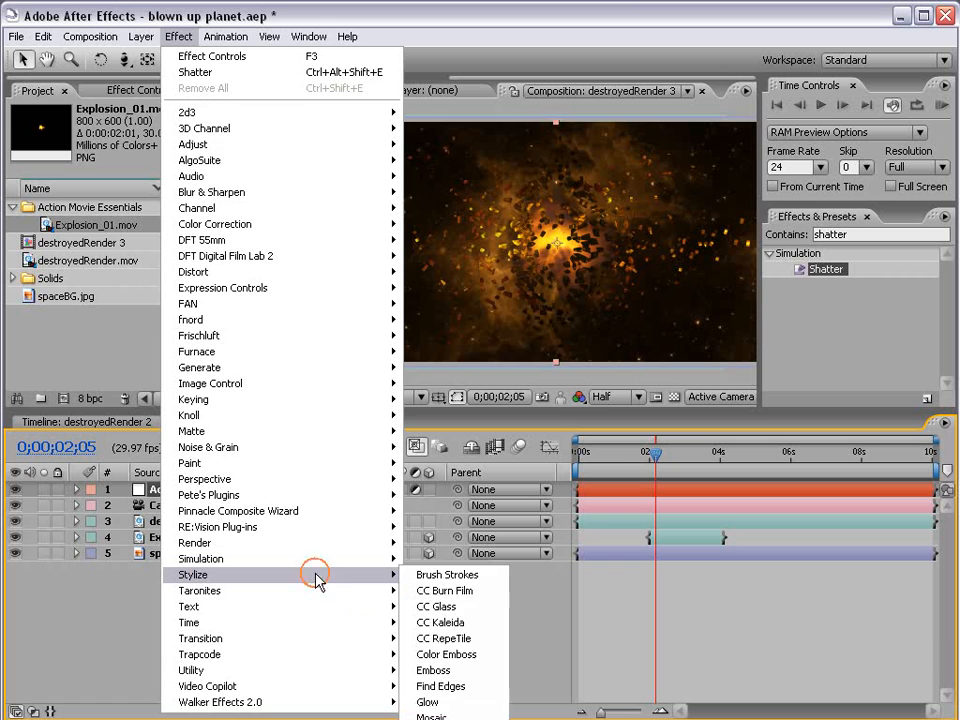
left_click(428, 702)
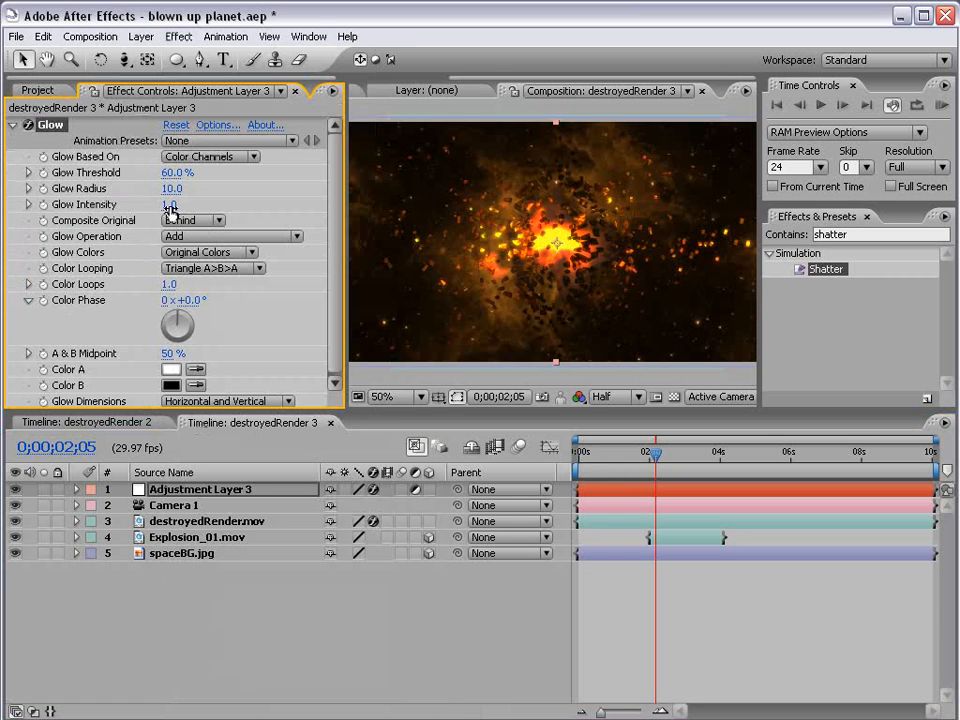
left_click_drag(172, 188, 193, 183)
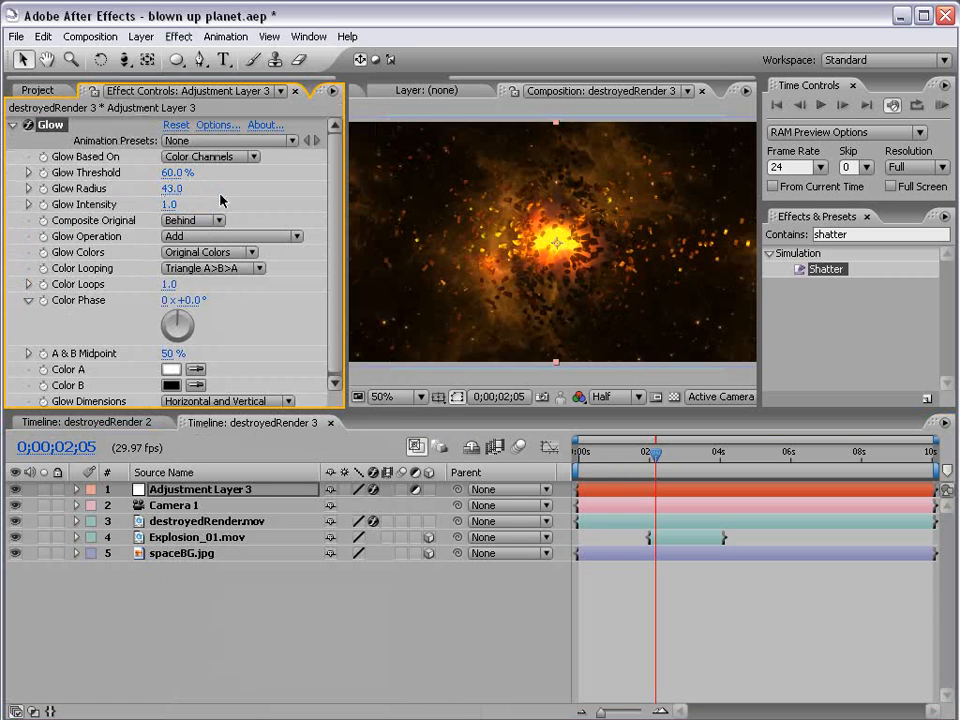
Step: Trim the start of Adjustment Layer 3 to 0;00;02;01, where the Explosion_01.mov layer begins
key("=")
key("=")
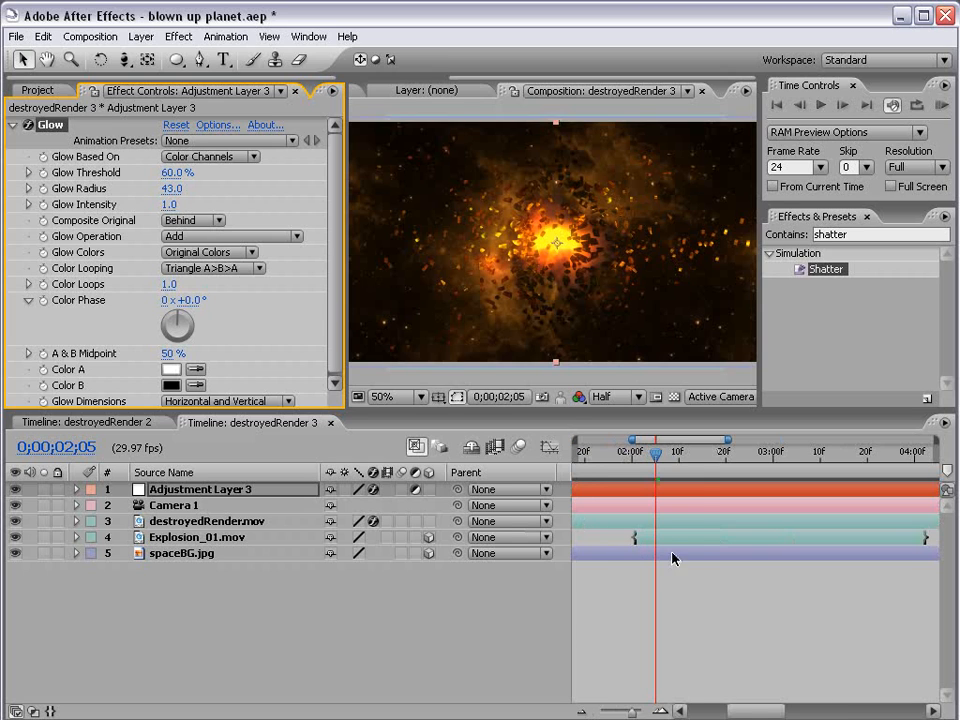
key("h")
left_click_drag(628, 546, 675, 540)
left_click_drag(700, 454, 682, 452)
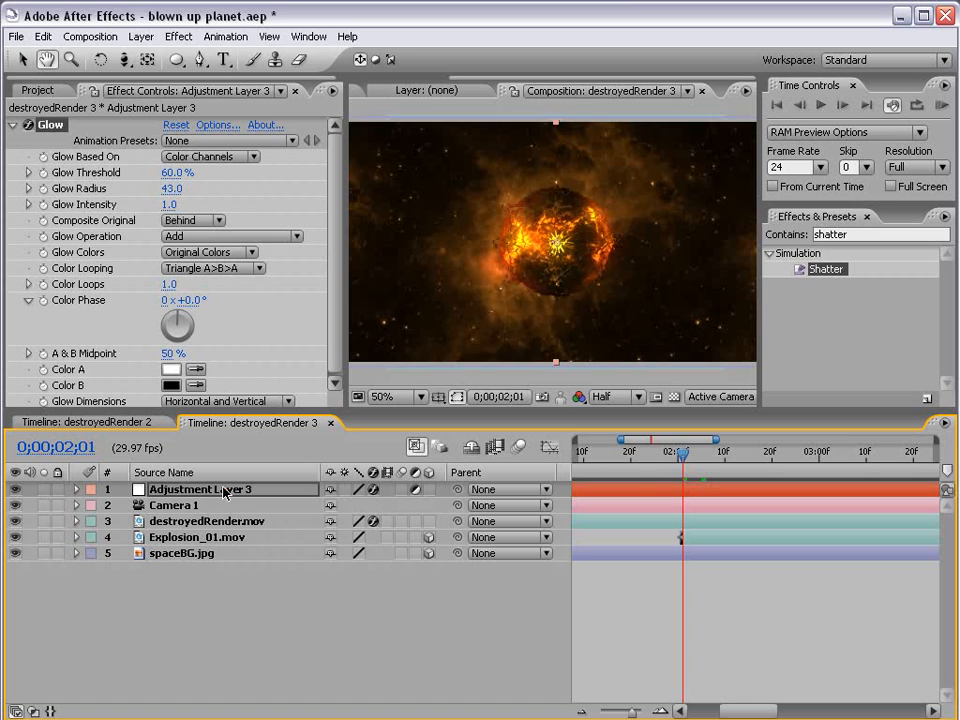
key("v")
key("alt+bracketleft")
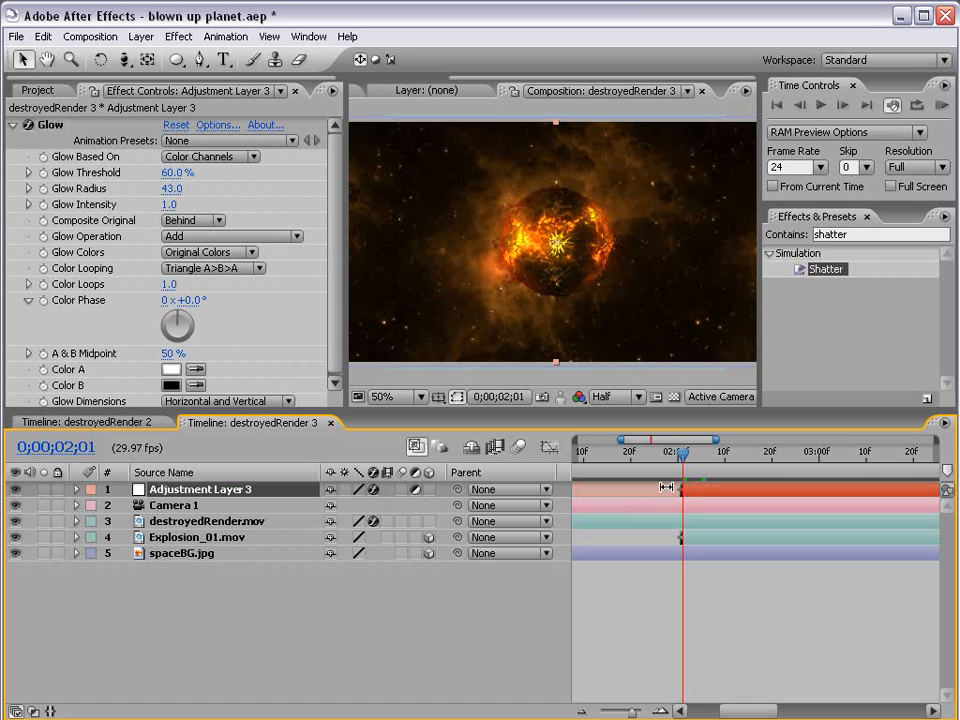
key("minus")
key("minus")
key("minus")
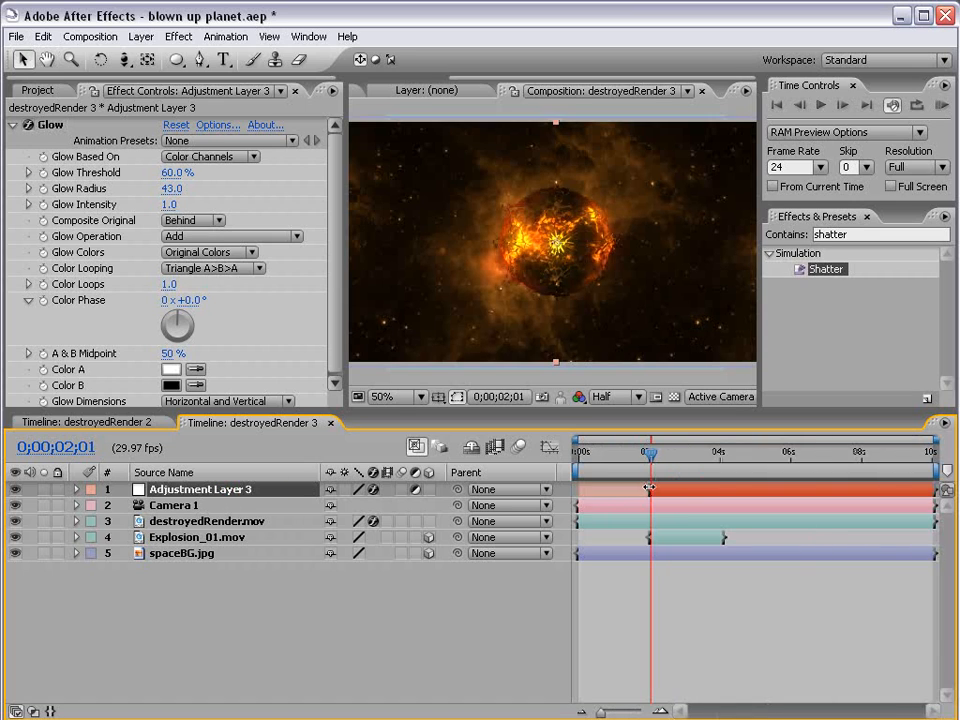
mouse_move(649, 491)
left_mouse_down()
mouse_move(572, 498)
mouse_move(645, 505)
left_mouse_up()
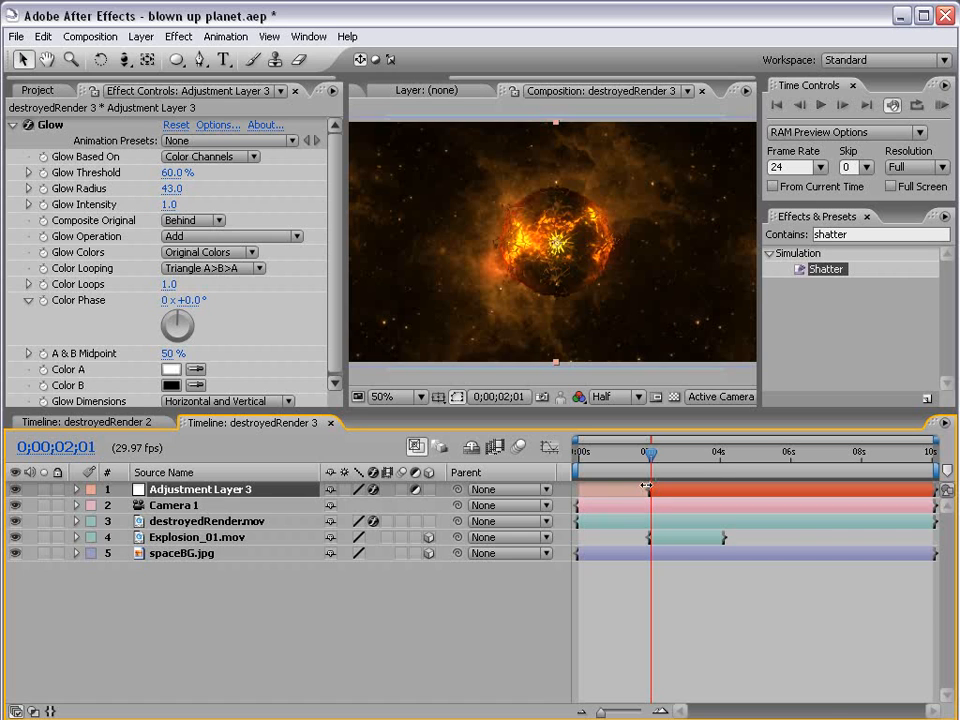
Step: Move to 0;00;02;03 and inspect the glowing explosion frame enlarged
key("equal")
key("equal")
left_click_drag(649, 452, 673, 470)
key("grave")
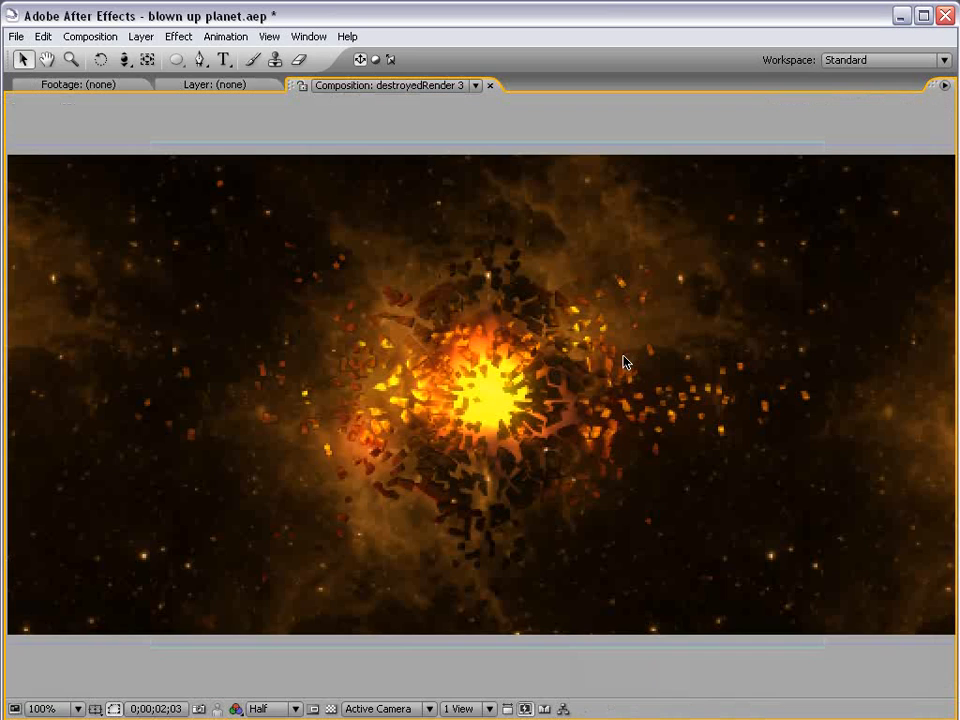
key("grave")
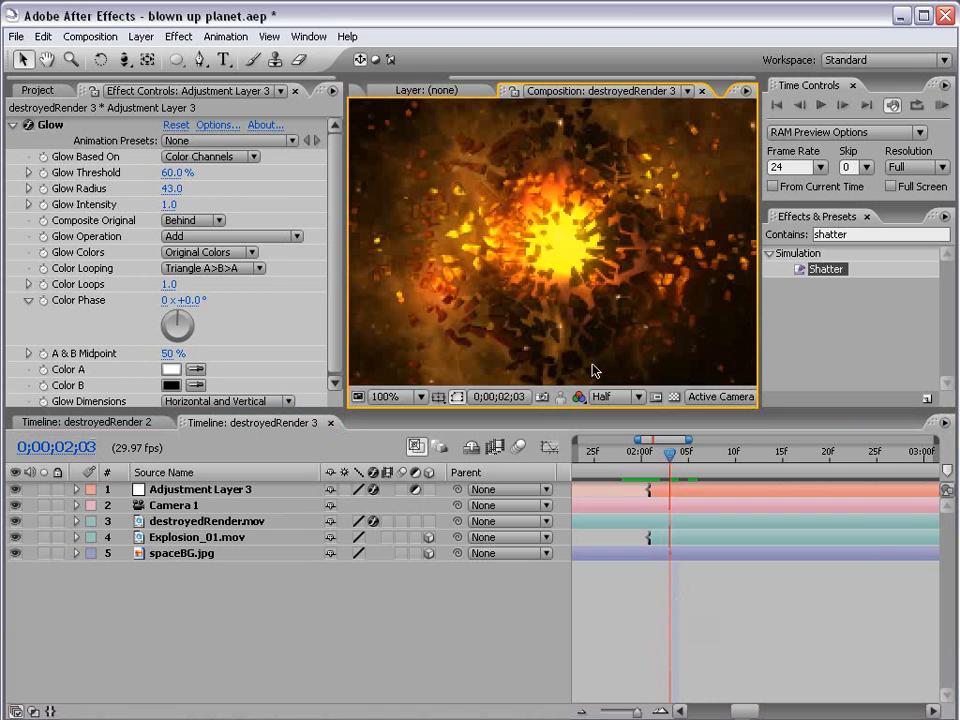
left_click(668, 590)
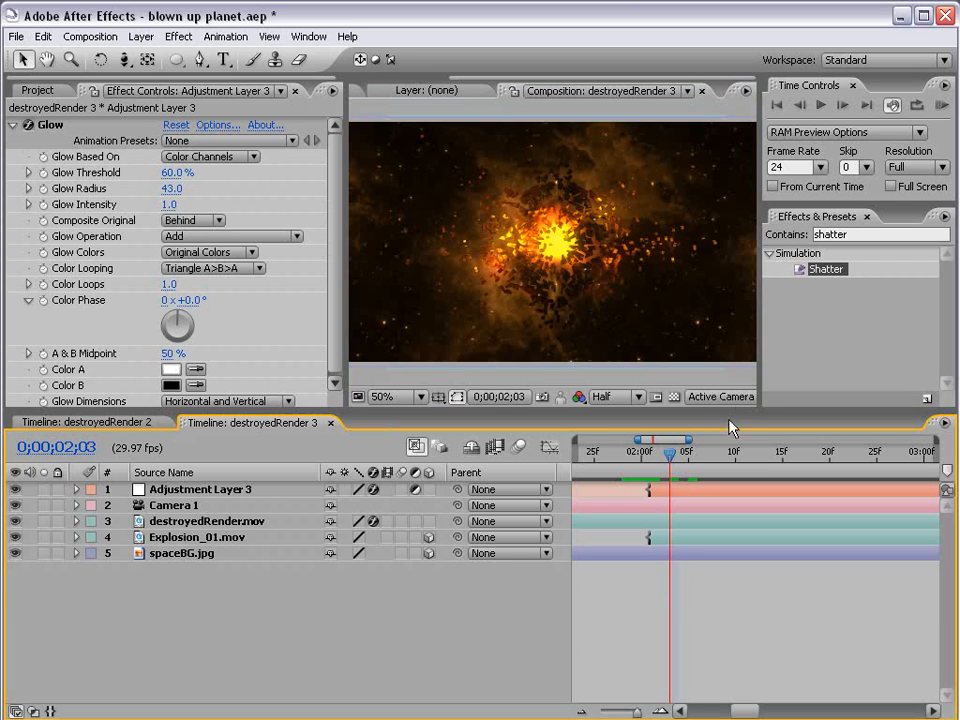
key("semicolon")
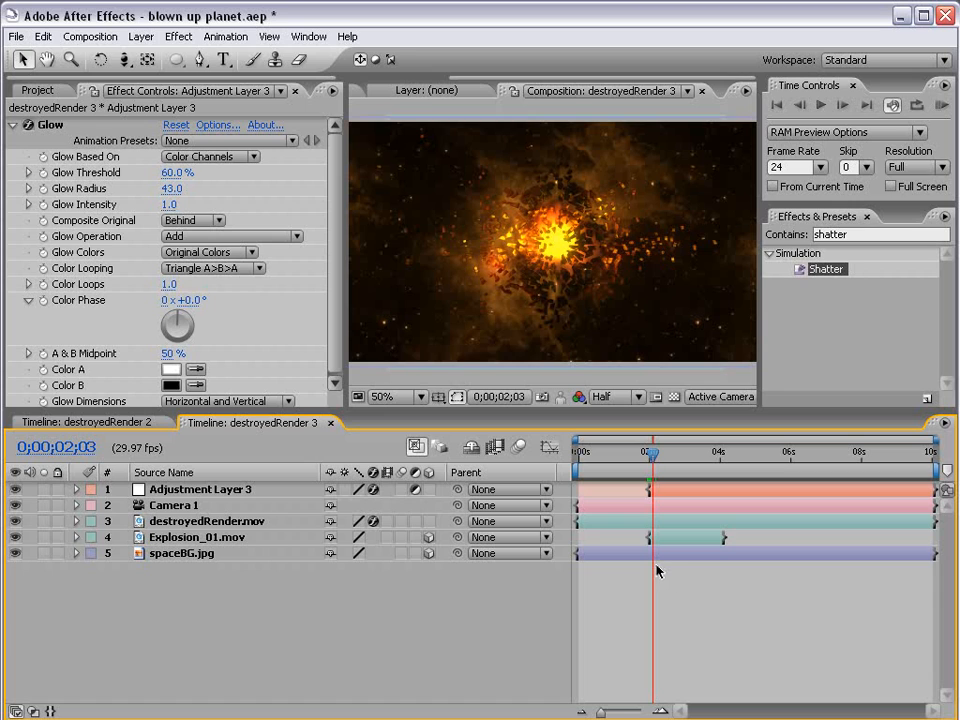
Step: Create a new 1280 x 1280 square-pixel composition at 29.97 fps with a duration of 0;00;10;01
left_click(85, 36)
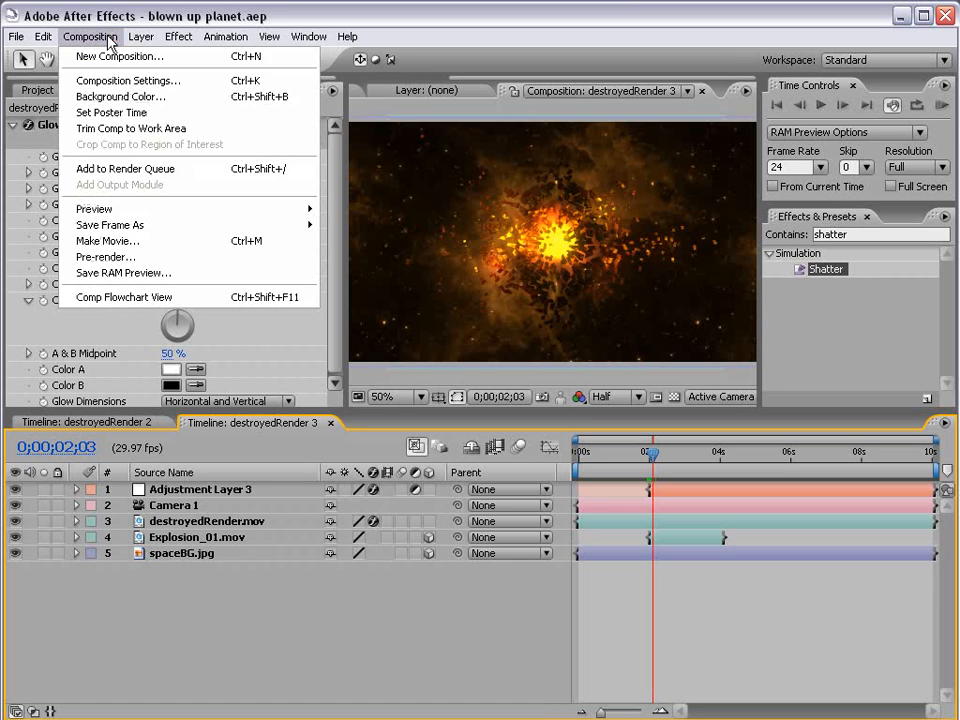
left_click(181, 60)
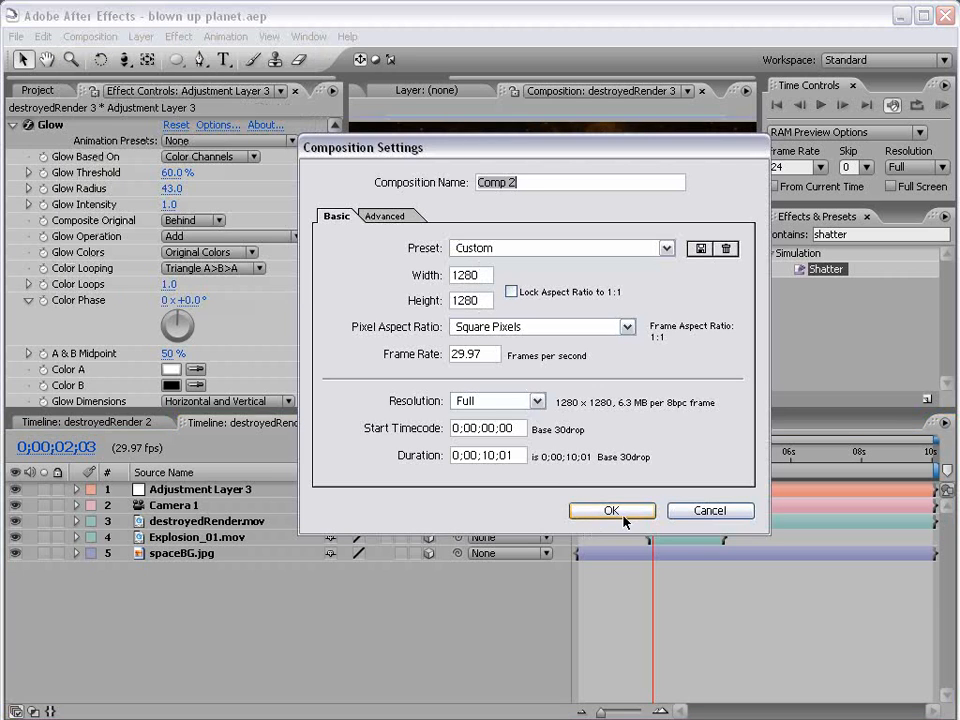
left_click(585, 511)
scroll(487, 242, "down", 1)
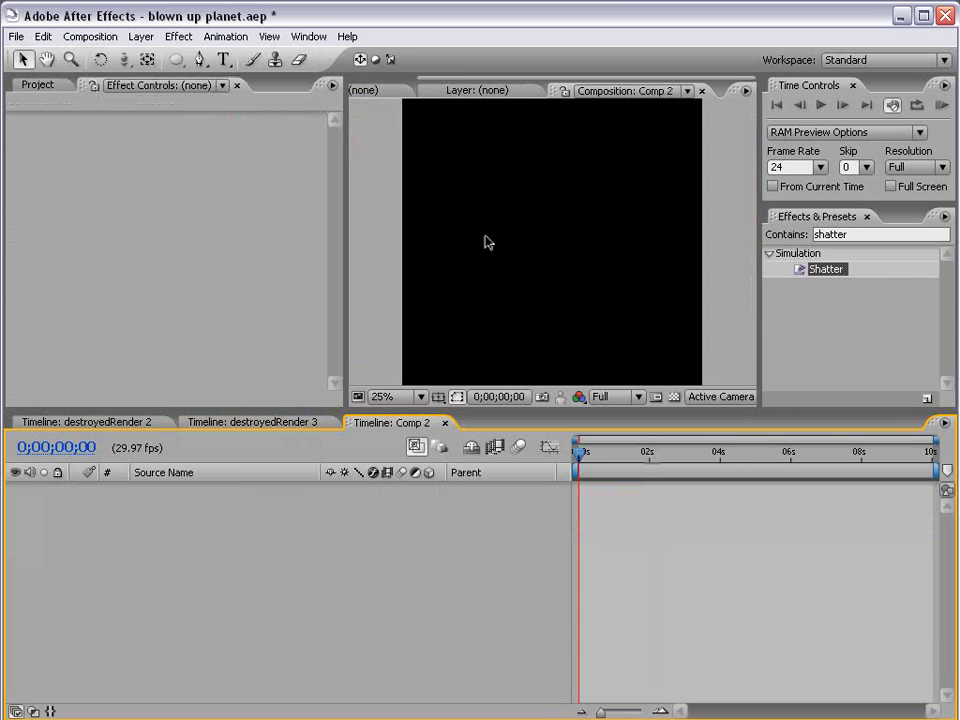
Step: Add a comp-size 1280 x 1280 solid in a lighter, medium orange to the new composition
left_click(141, 36)
mouse_move(289, 60)
left_click(411, 84)
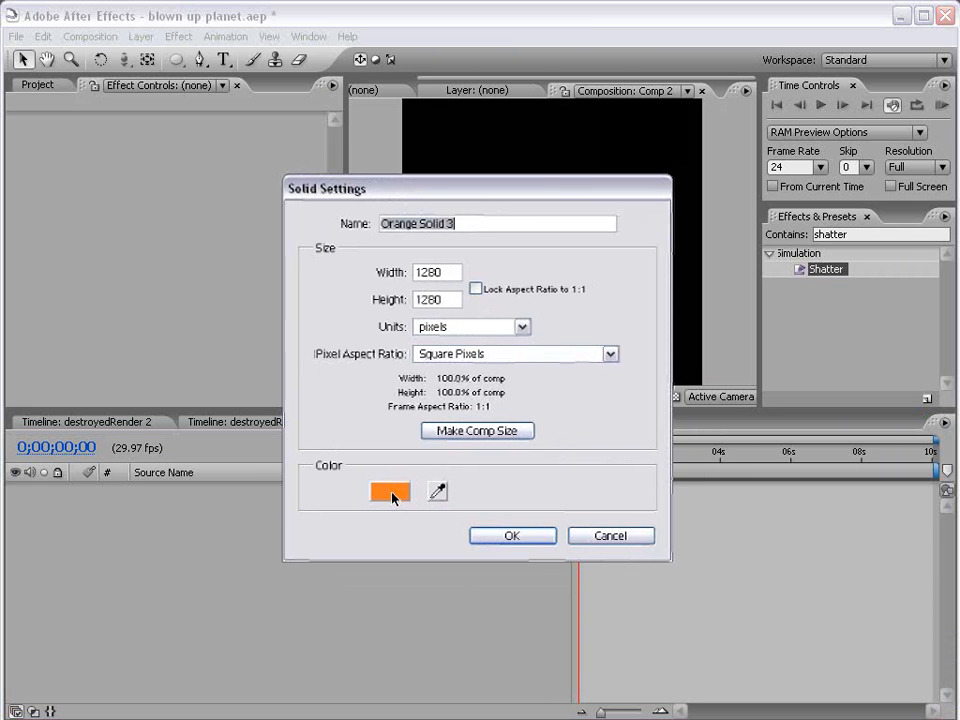
left_click(392, 498)
left_click(551, 460)
left_click(791, 452)
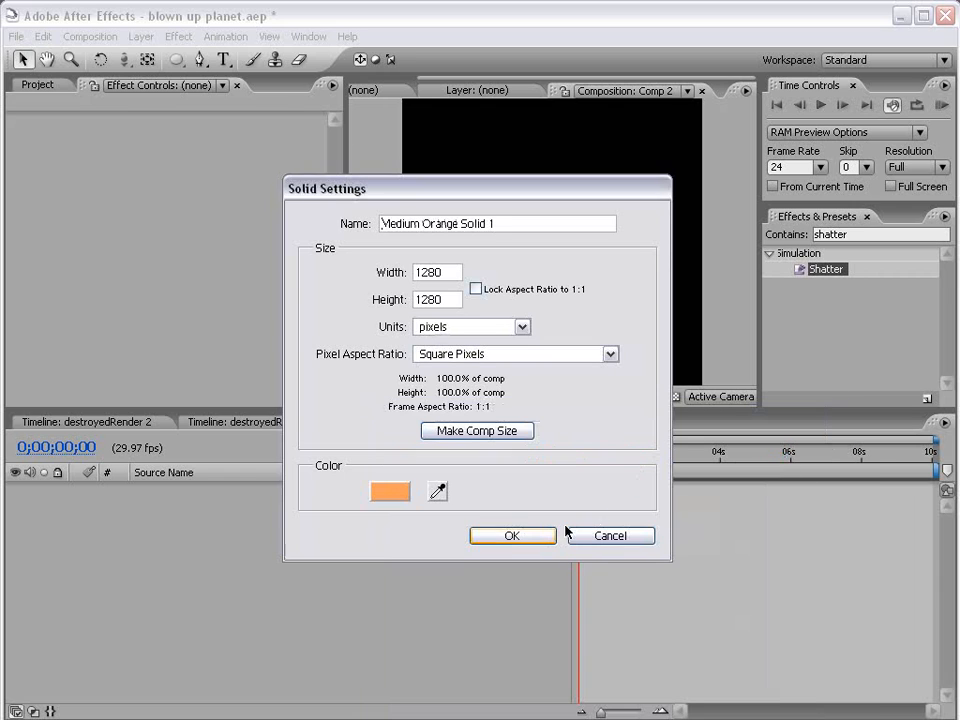
left_click(511, 536)
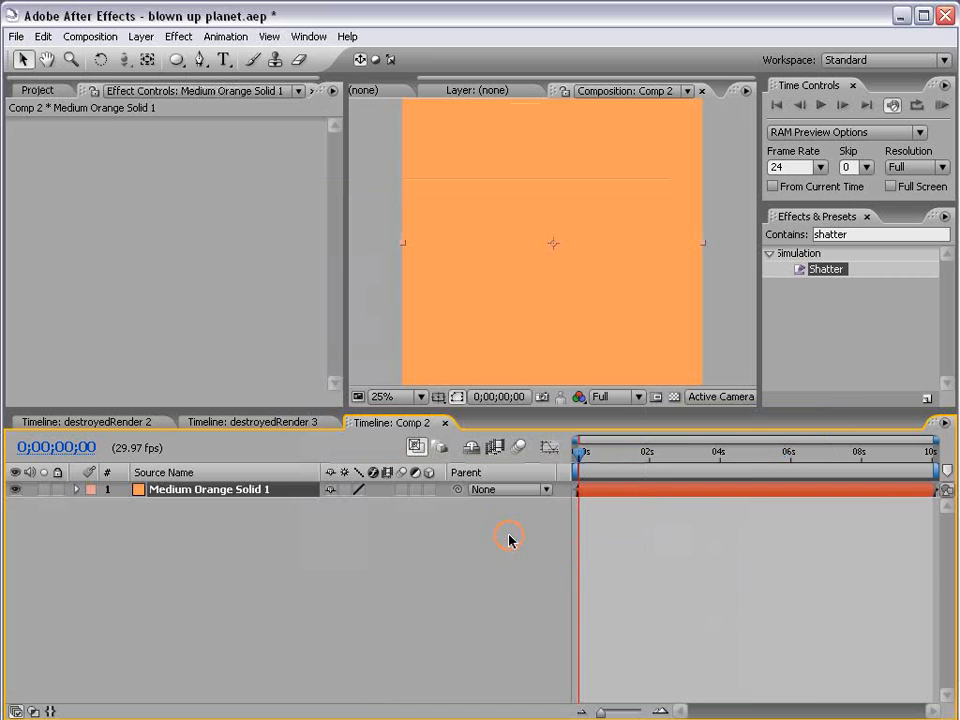
Step: Apply a full-size elliptical mask to the orange solid so it forms a circle
left_click(477, 222)
left_click(177, 60)
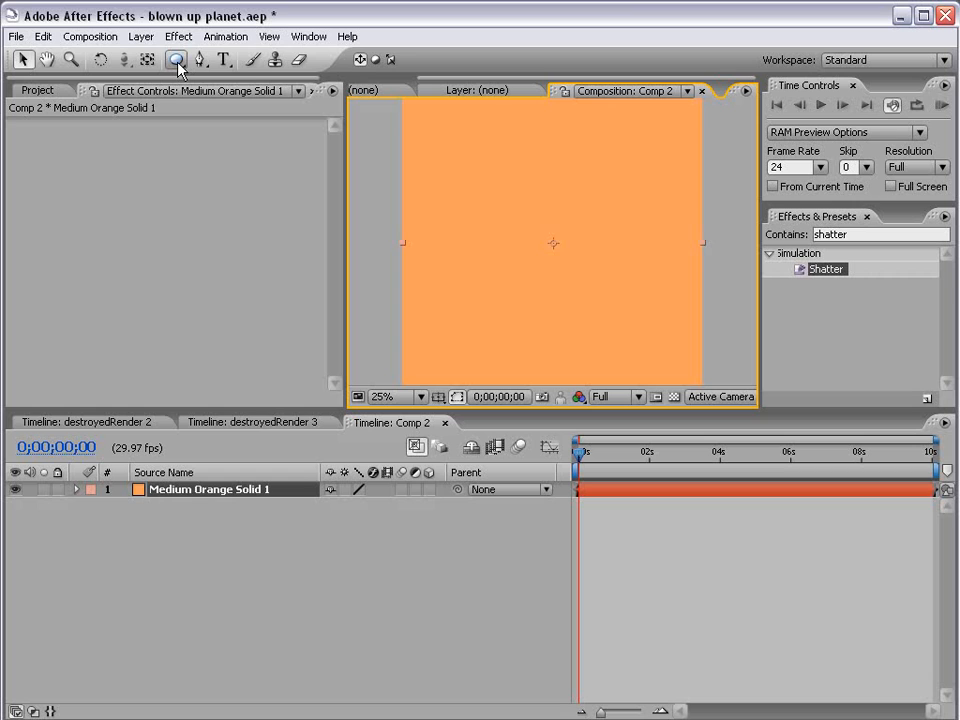
double_click(177, 60)
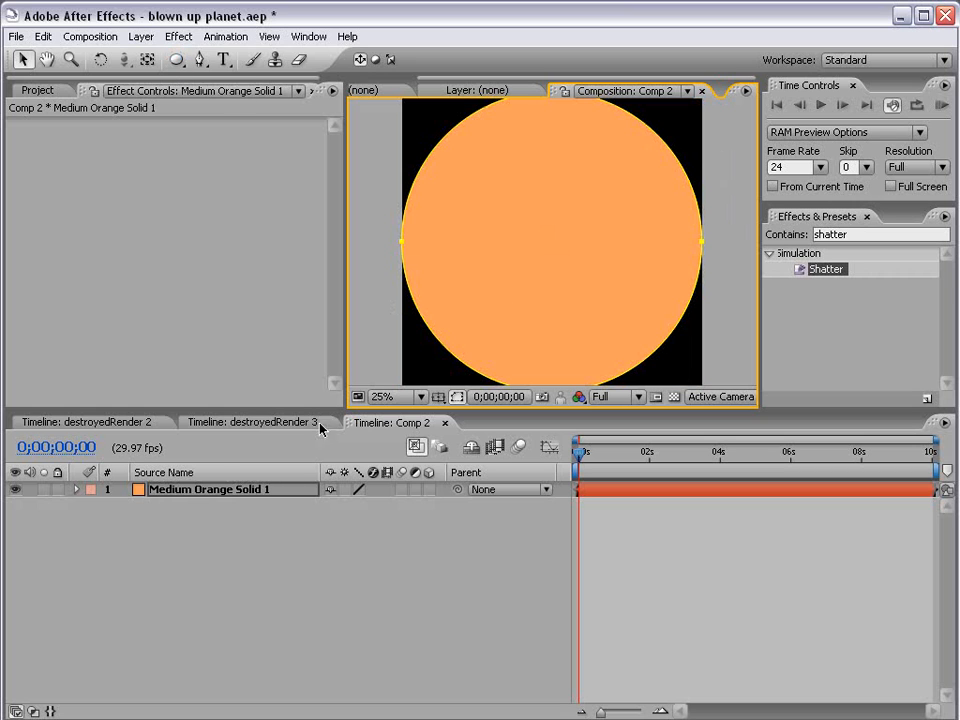
Step: Duplicate the orange solid's circular mask and set the copy's mode to Subtract
left_click_drag(240, 410, 240, 450)
left_click(172, 530)
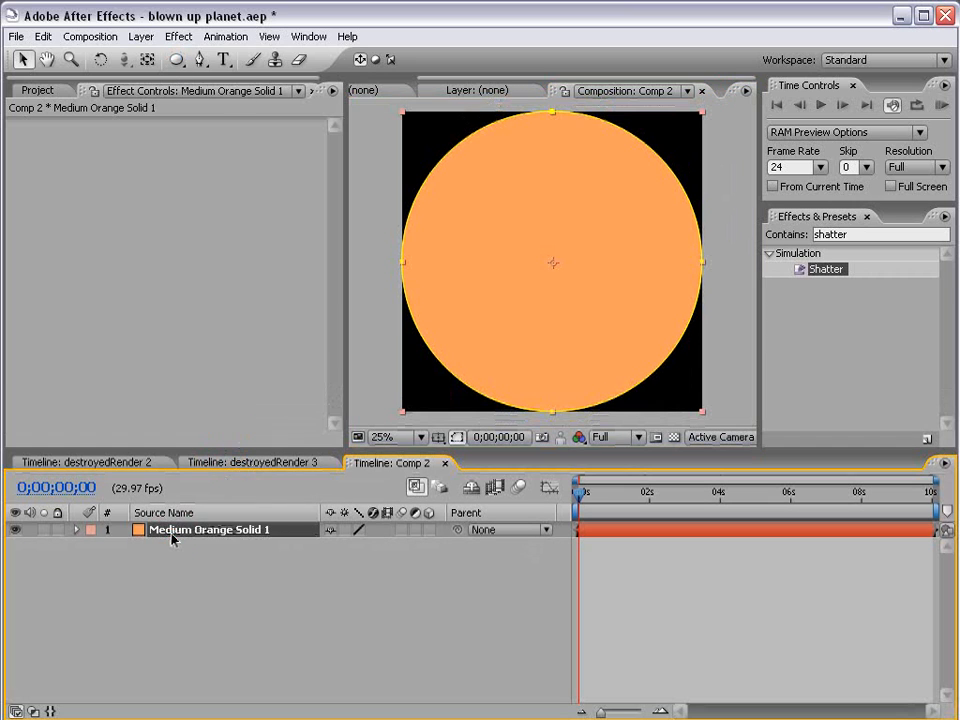
key("m")
left_click(160, 546)
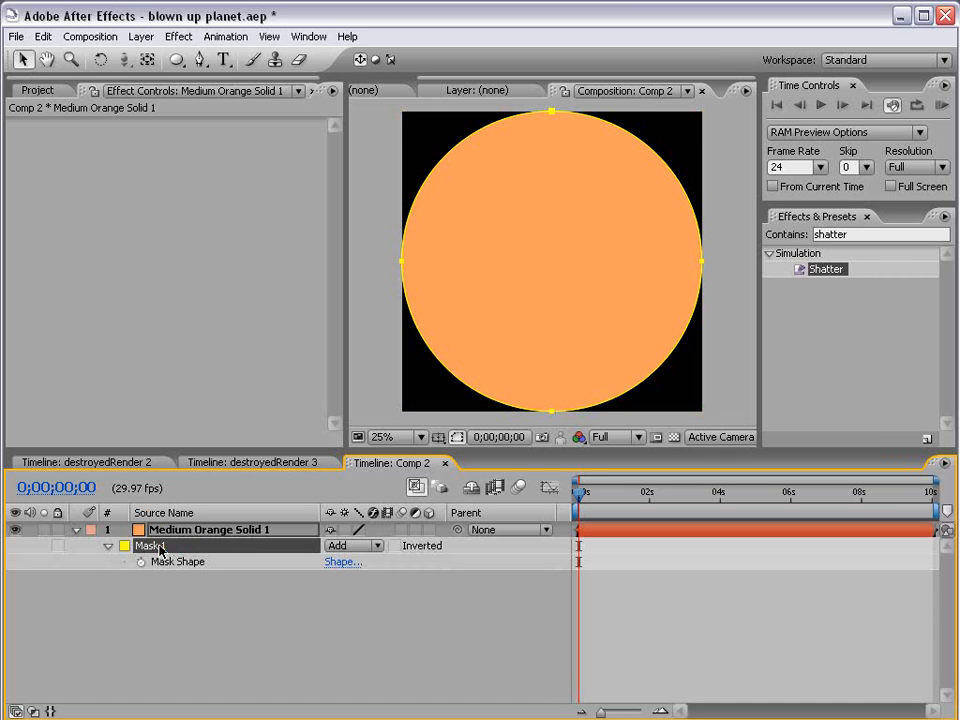
left_click(43, 36)
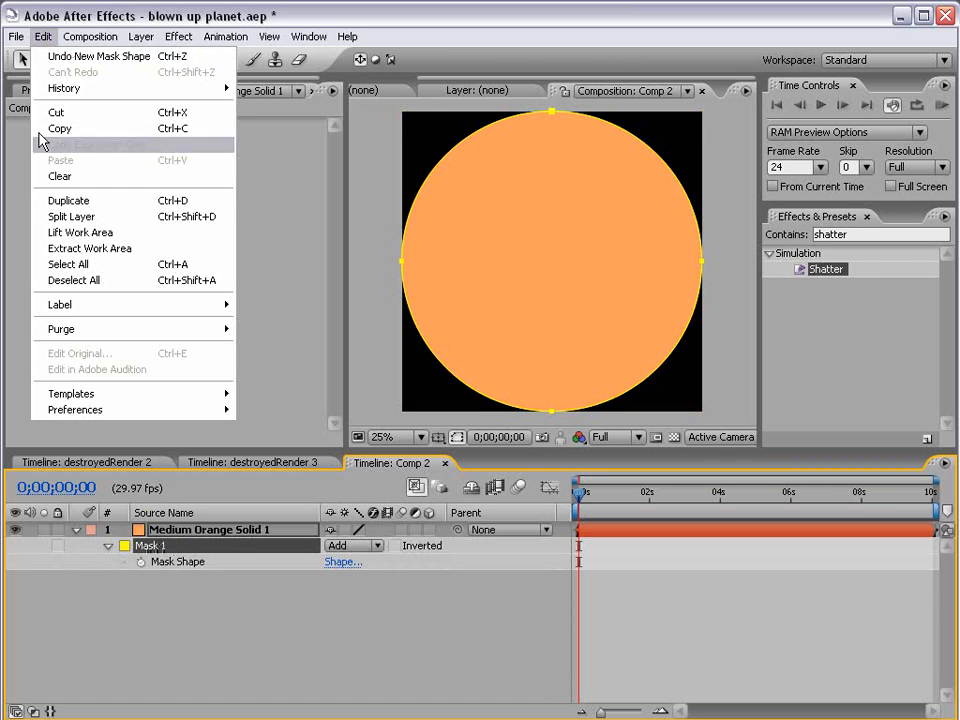
left_click(98, 202)
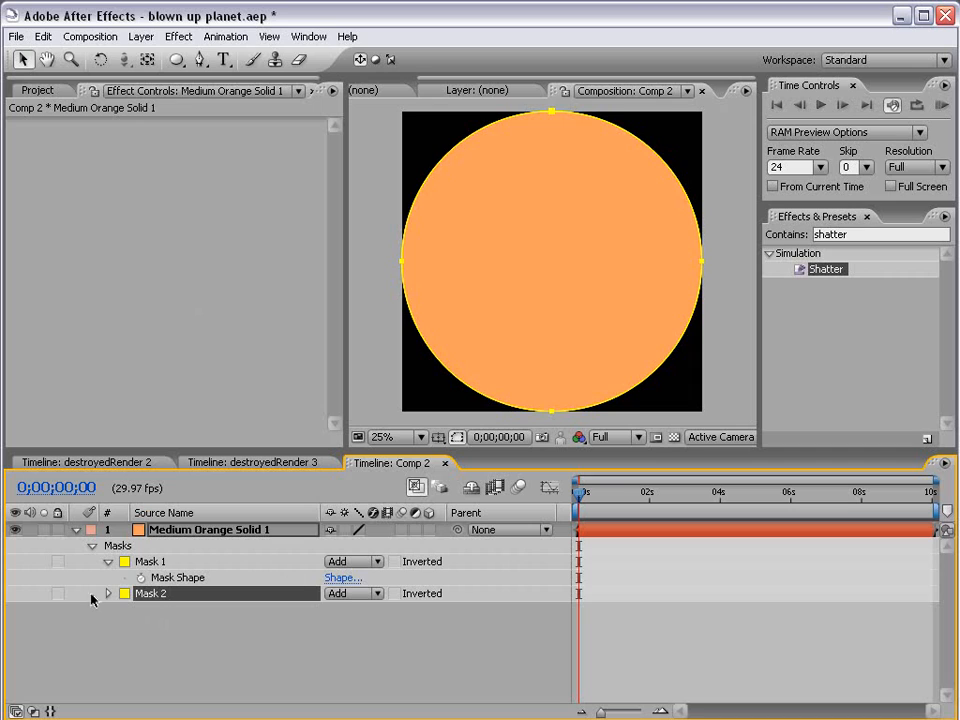
left_click(357, 593)
left_click(354, 549)
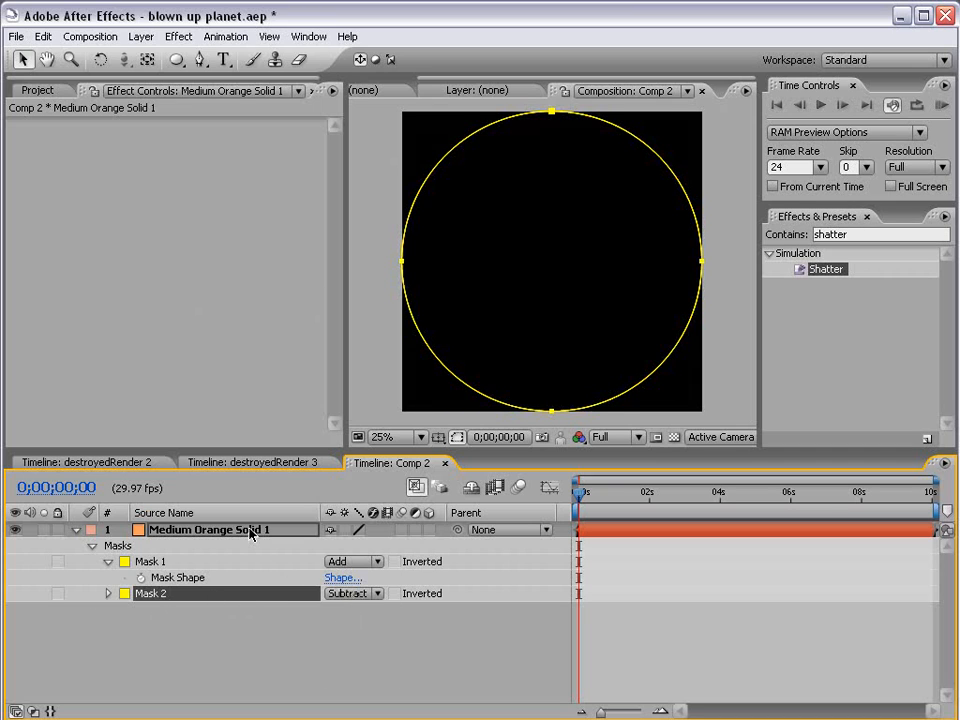
Step: Set Mask 2's expansion to -82.0 pixels and its feather to 241.0 pixels to form a soft inner edge
left_click(107, 594)
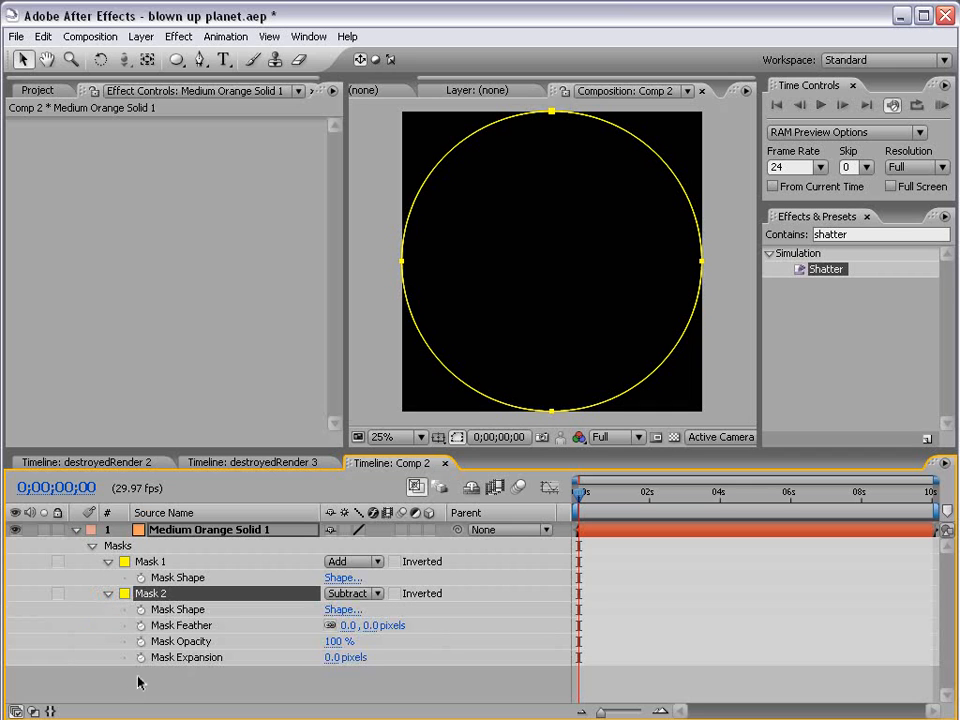
left_click_drag(331, 661, 241, 660)
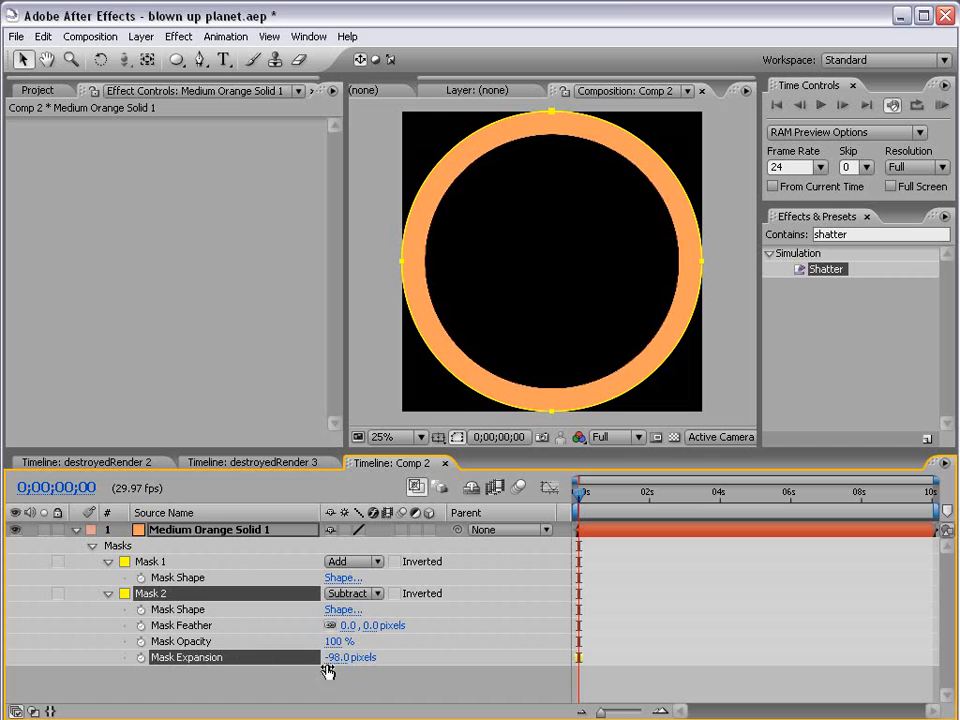
left_click_drag(350, 626, 545, 577)
mouse_move(343, 657)
left_mouse_down()
mouse_move(313, 657)
mouse_move(359, 657)
left_mouse_up()
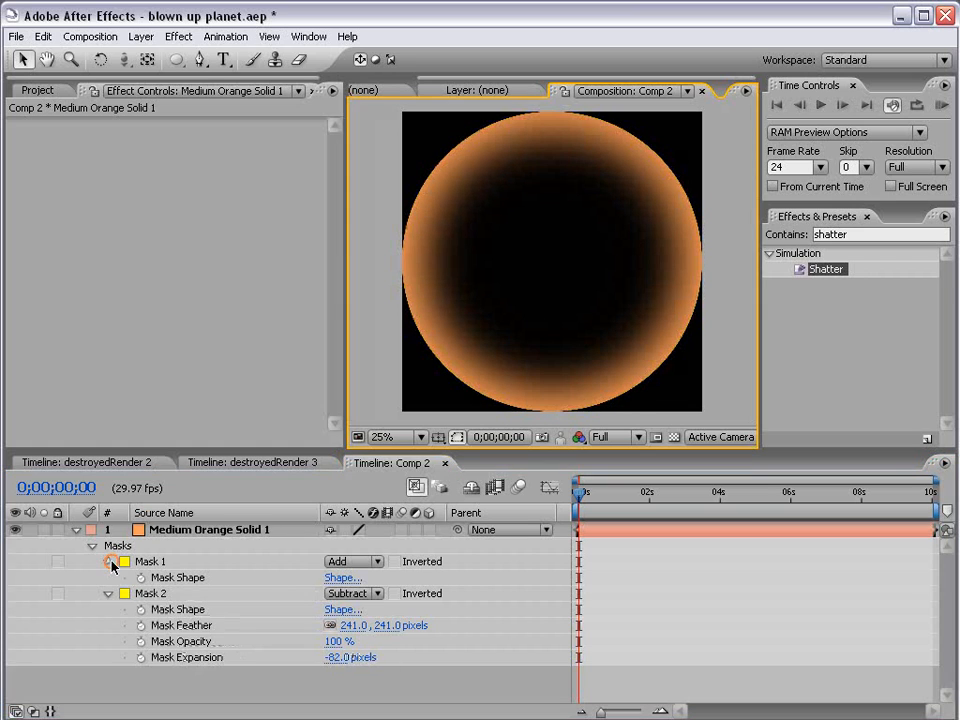
Step: Soften the ring's outer edge by setting Mask 1's feather to 15 pixels
left_click(109, 562)
left_click(109, 562)
left_click_drag(377, 594, 381, 593)
left_click(500, 596)
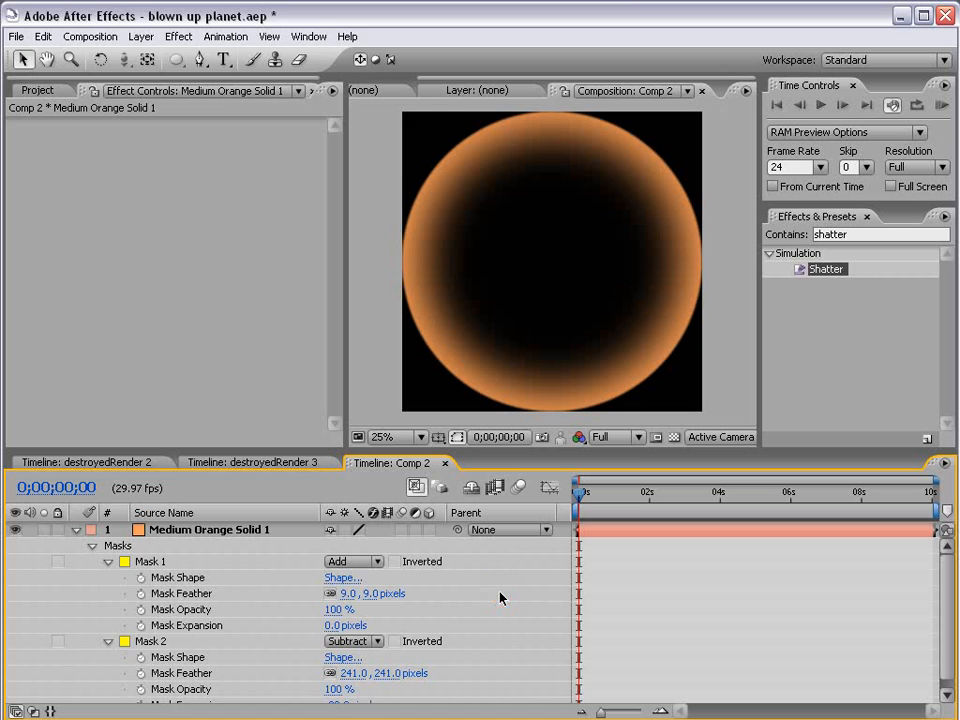
left_click(369, 593)
type("15")
key("Return")
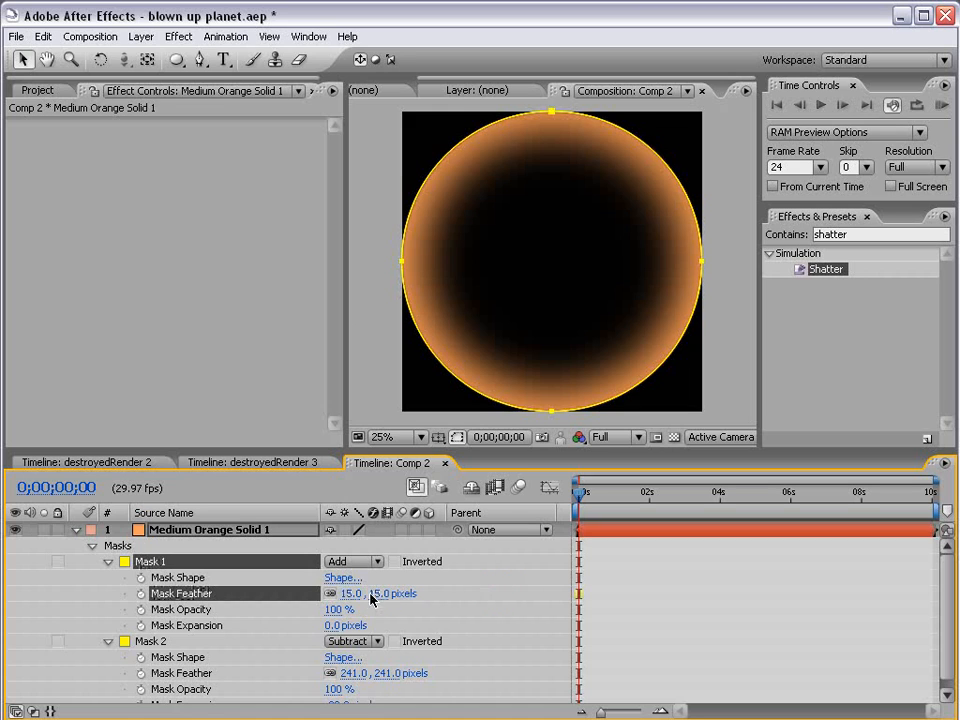
left_click(676, 615)
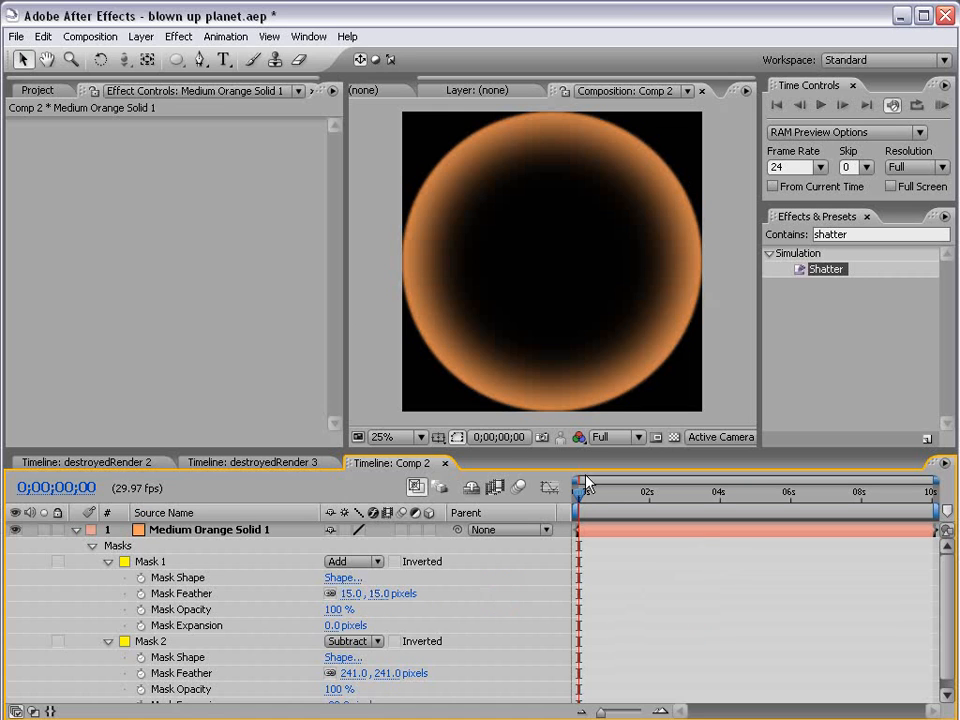
Step: Add Comp 2 as the topmost layer centred in destroyedRender 3 and make it a 3D layer
left_click(222, 462)
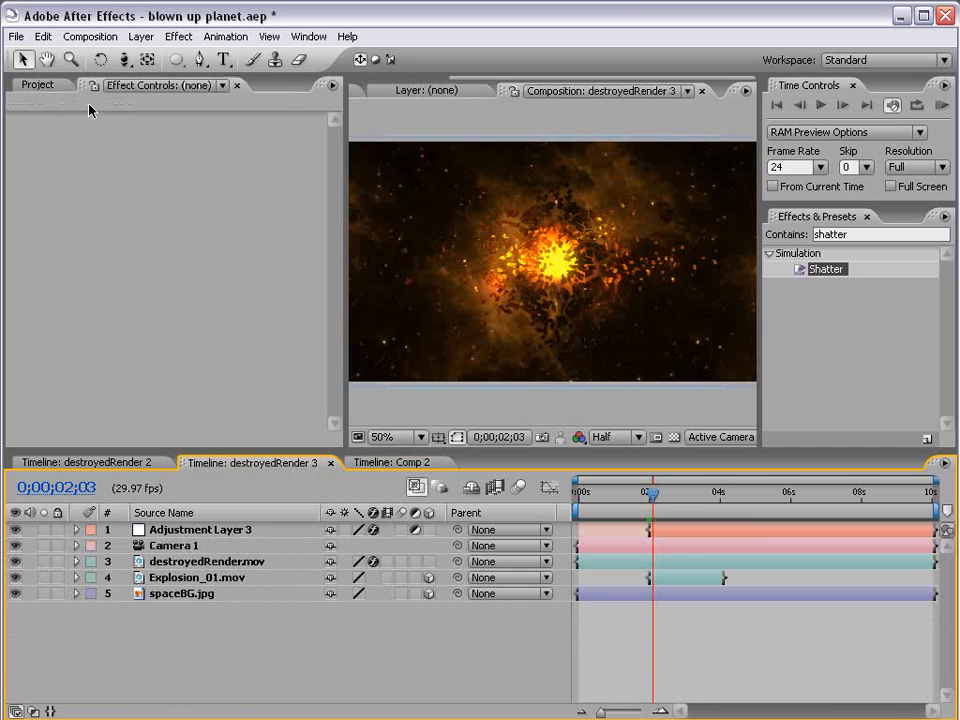
left_click(38, 85)
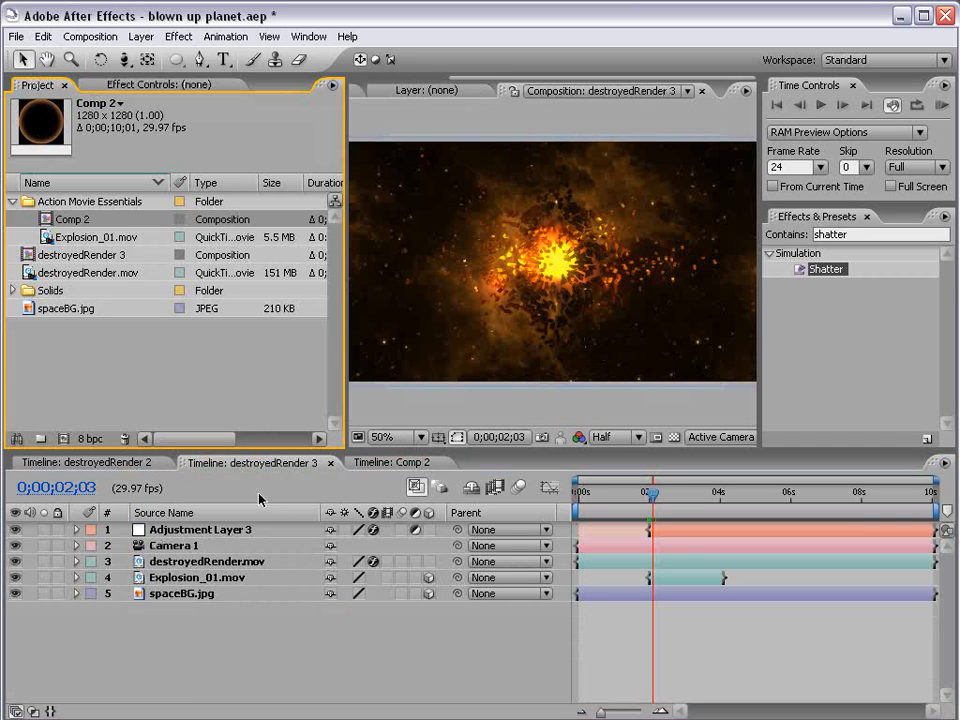
left_click_drag(46, 222, 564, 268)
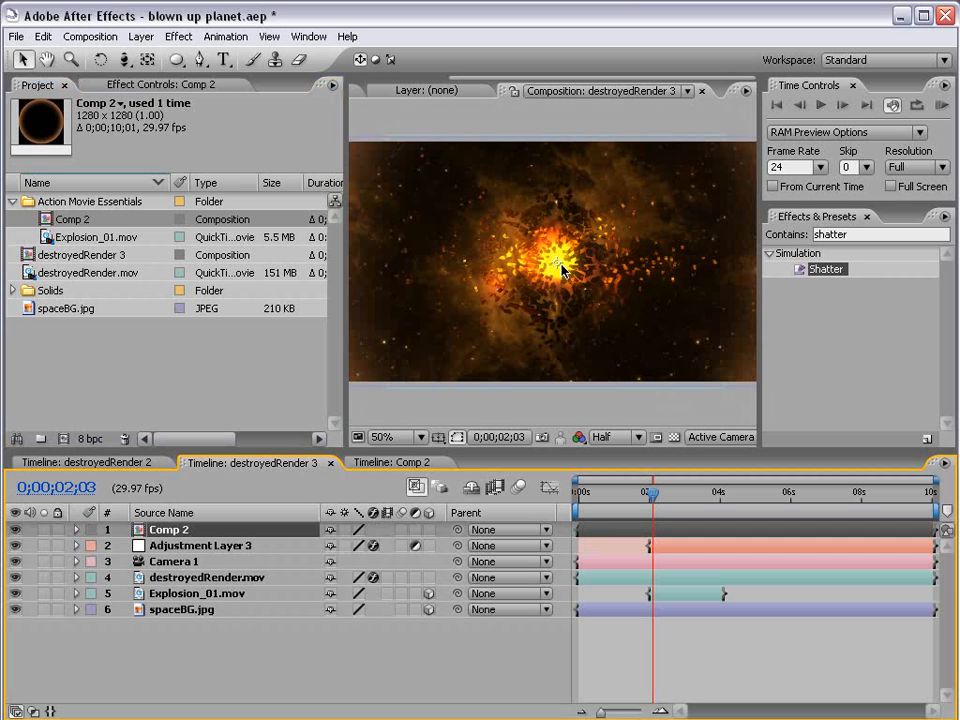
key("comma")
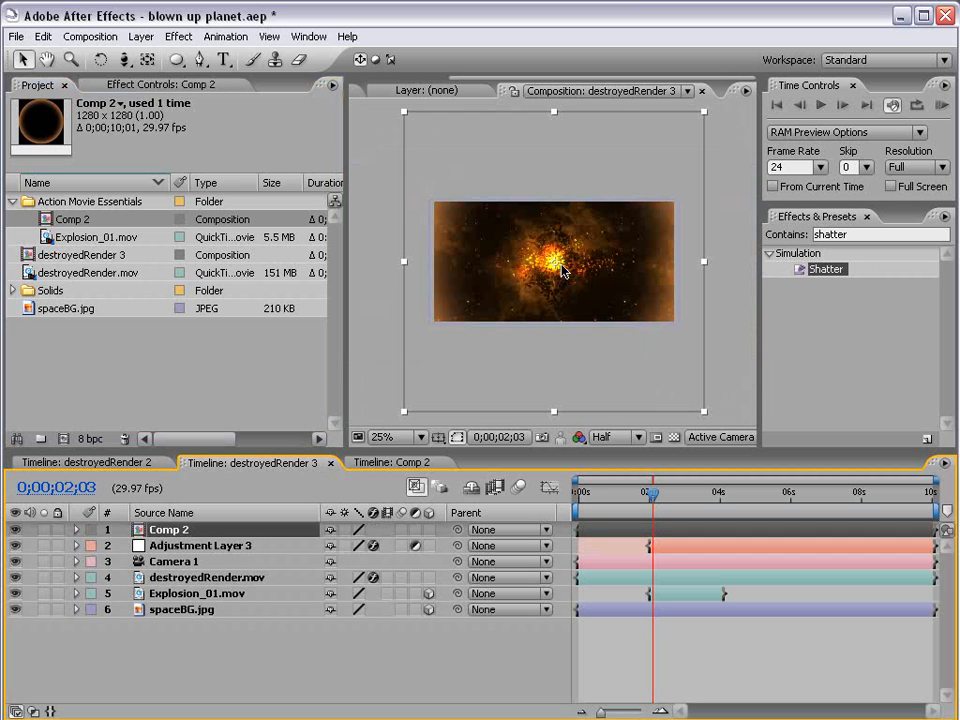
left_click(430, 530)
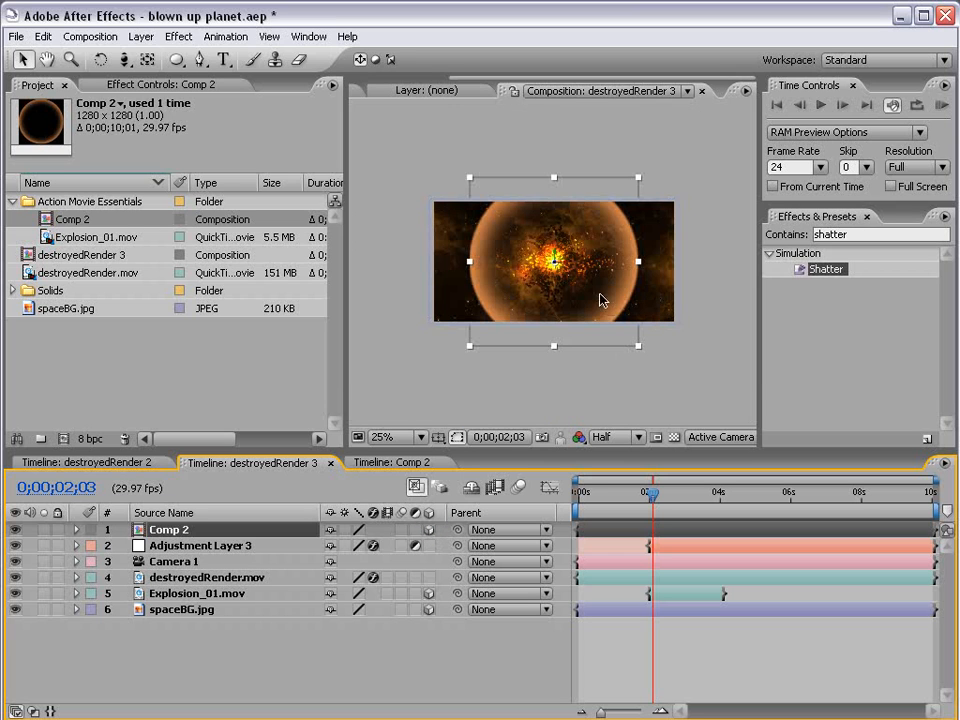
Step: Rotate the Comp 2 layer in 3D into a diagonally tilted ring around the explosion, and reveal its Scale property
key("period")
key("w")
left_click_drag(569, 262, 547, 258)
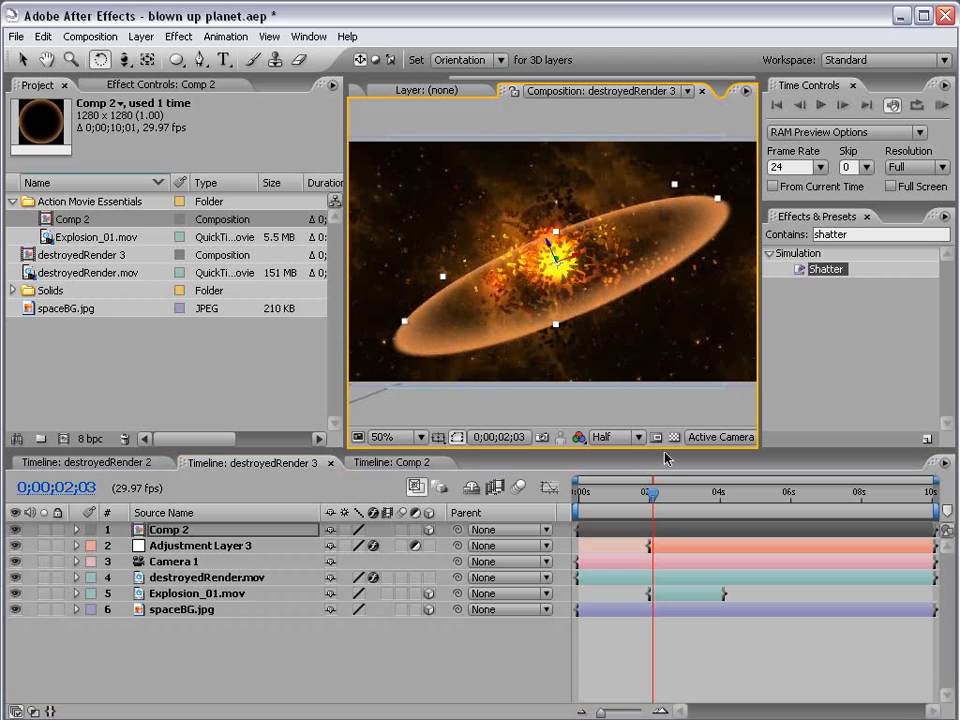
key("s")
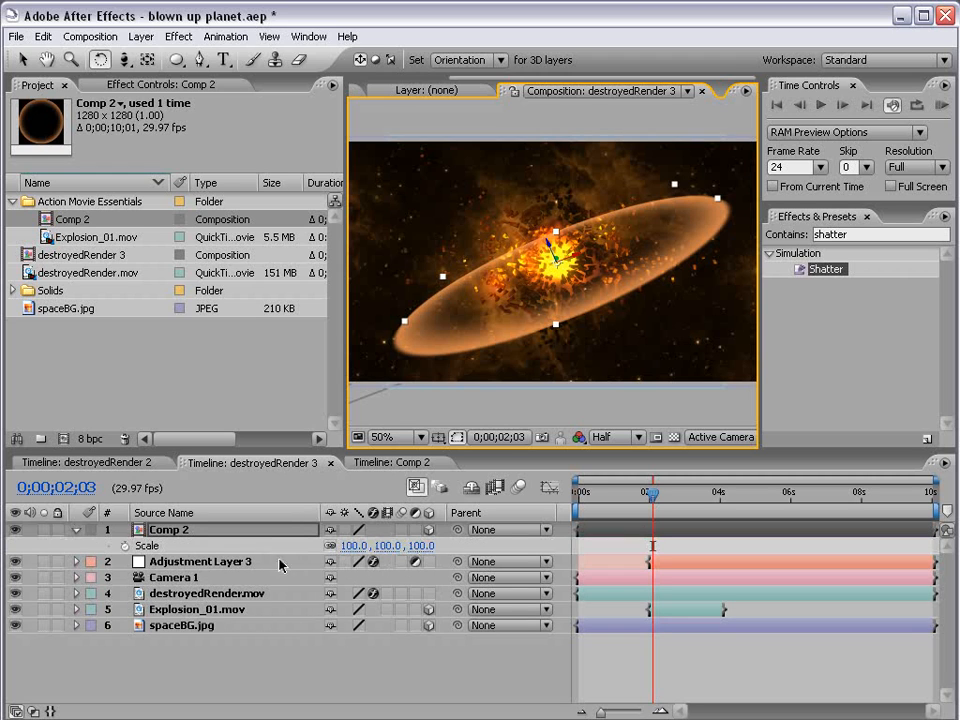
Step: Animate Comp 2's scale from 26% at 0;00;02;03 up to 328% at 0;00;02;25
left_click_drag(398, 545, 350, 546)
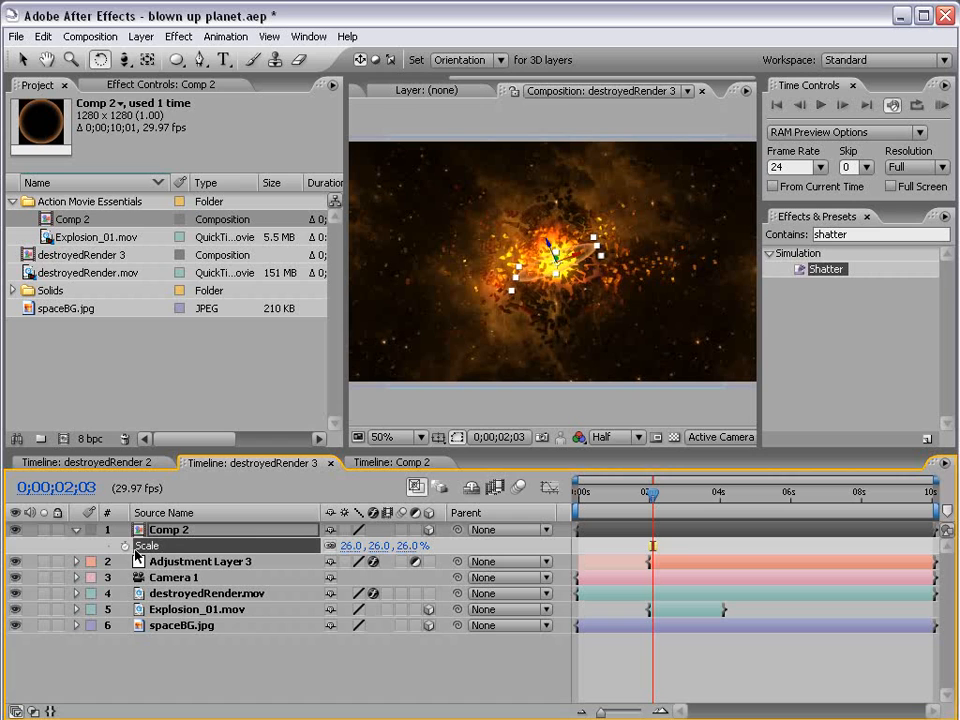
left_click(124, 546)
left_click_drag(651, 503, 679, 494)
left_click_drag(350, 546, 652, 494)
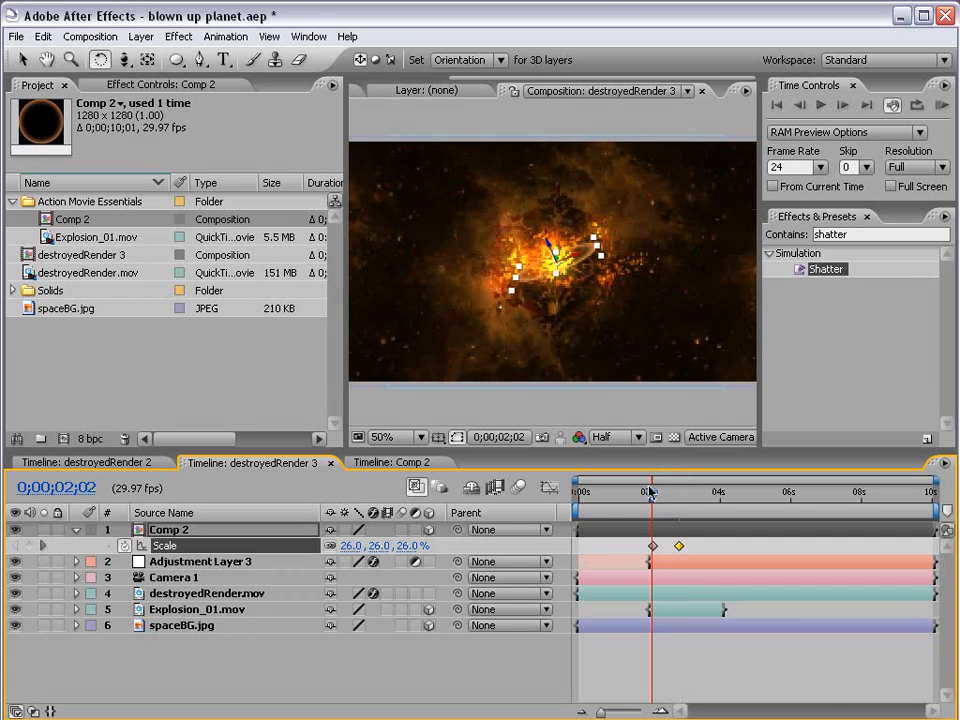
Step: Move Comp 2's first Scale keyframe to 0;00;02;01 and trim the layer to start at that frame
key("equal")
key("equal")
key("equal")
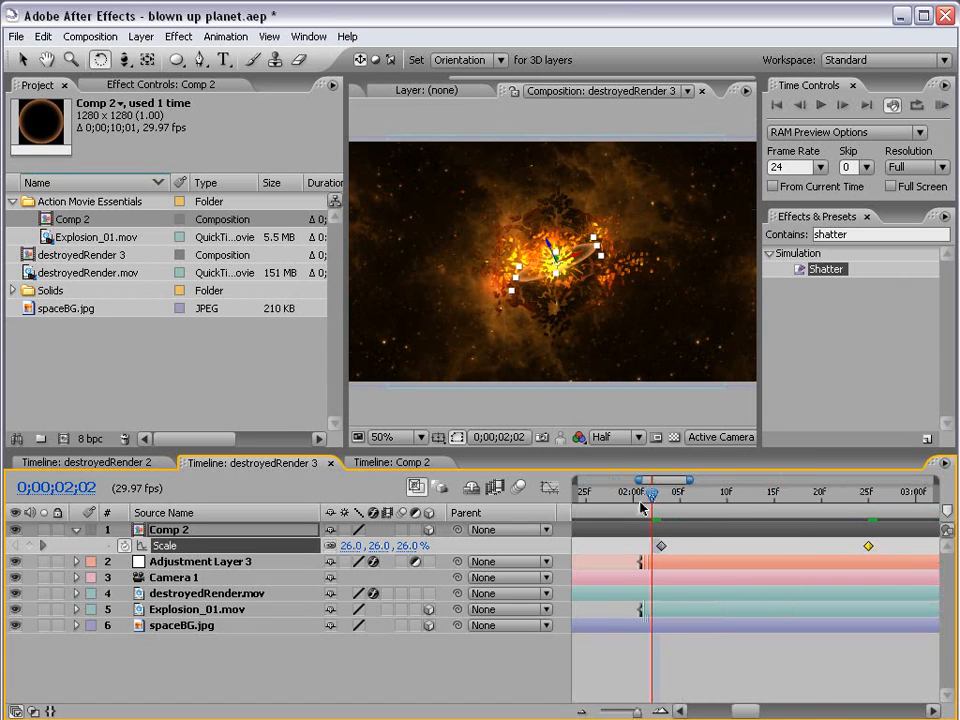
left_click_drag(649, 496, 643, 500)
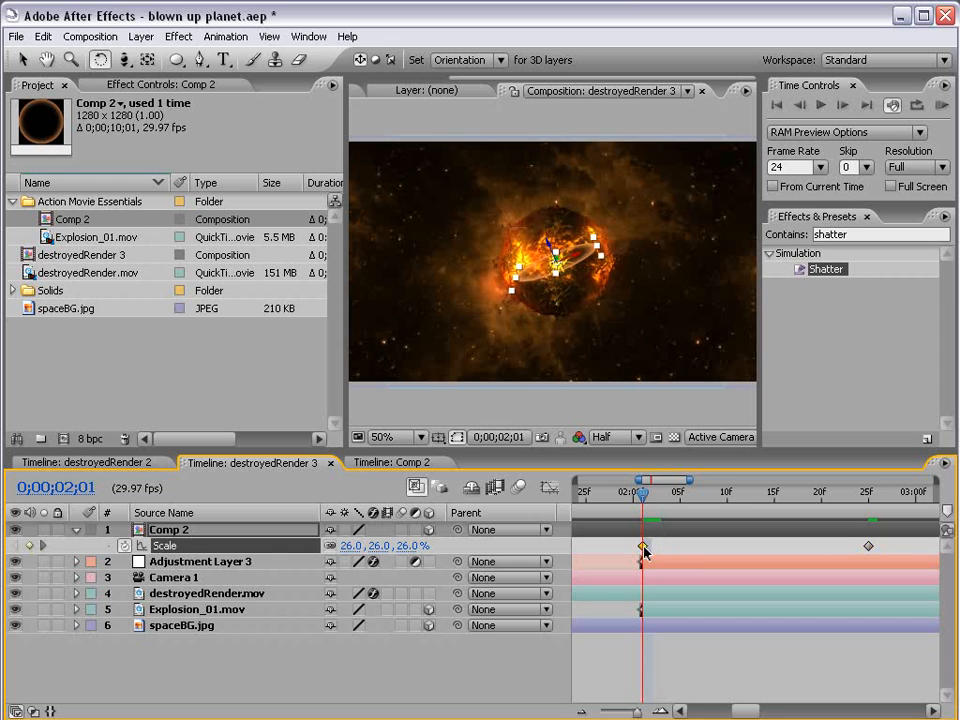
left_click(655, 530)
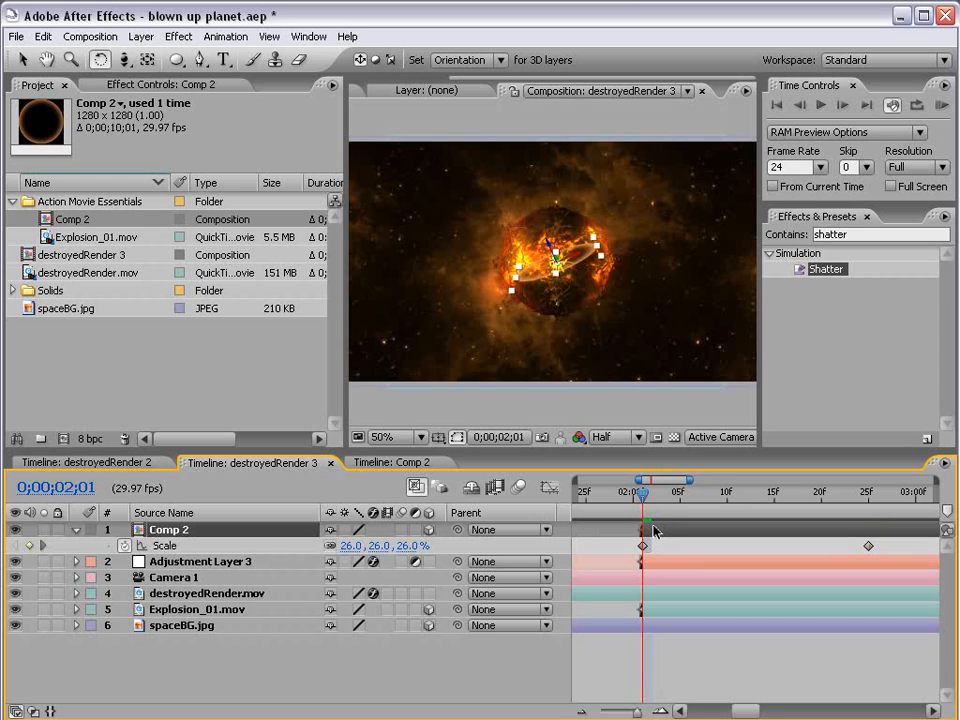
mouse_move(645, 503)
left_mouse_down()
mouse_move(637, 499)
mouse_move(878, 505)
mouse_move(643, 508)
left_mouse_up()
Step: Fade Comp 2 in from 0% opacity at 0;00;02;01 to 100% three frames later, keeping its Scale property displayed
key("comma")
key("t")
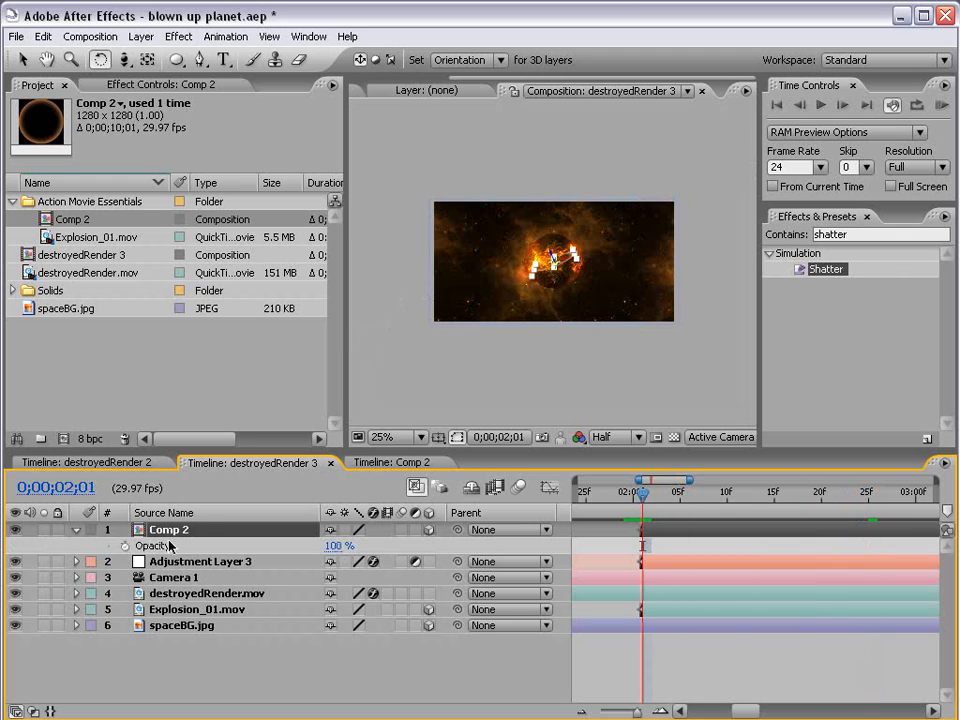
key("shift+s")
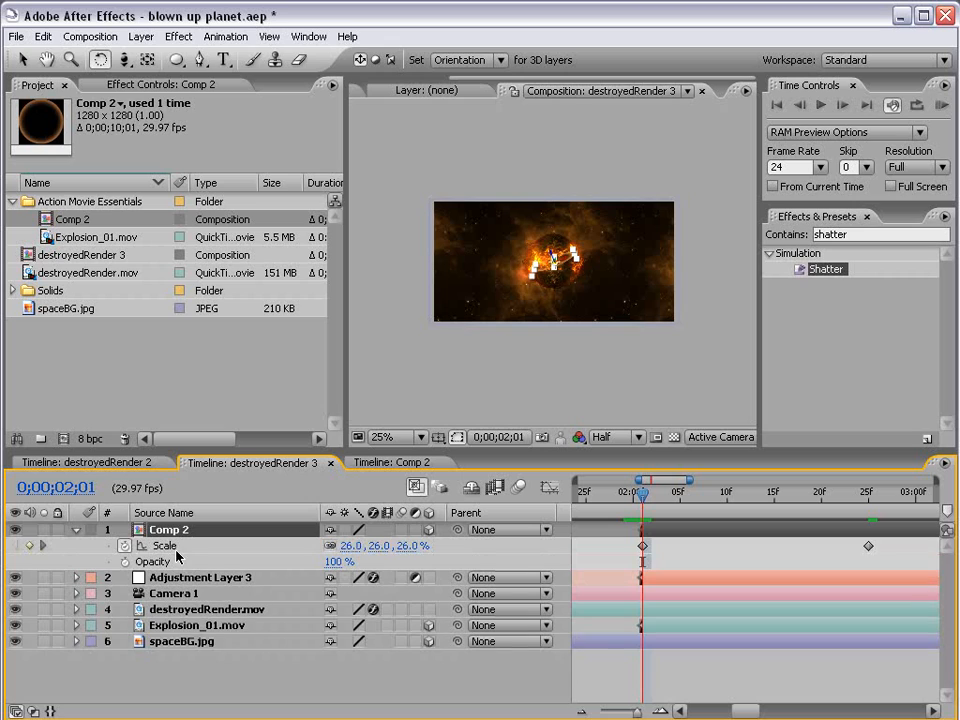
left_click(124, 562)
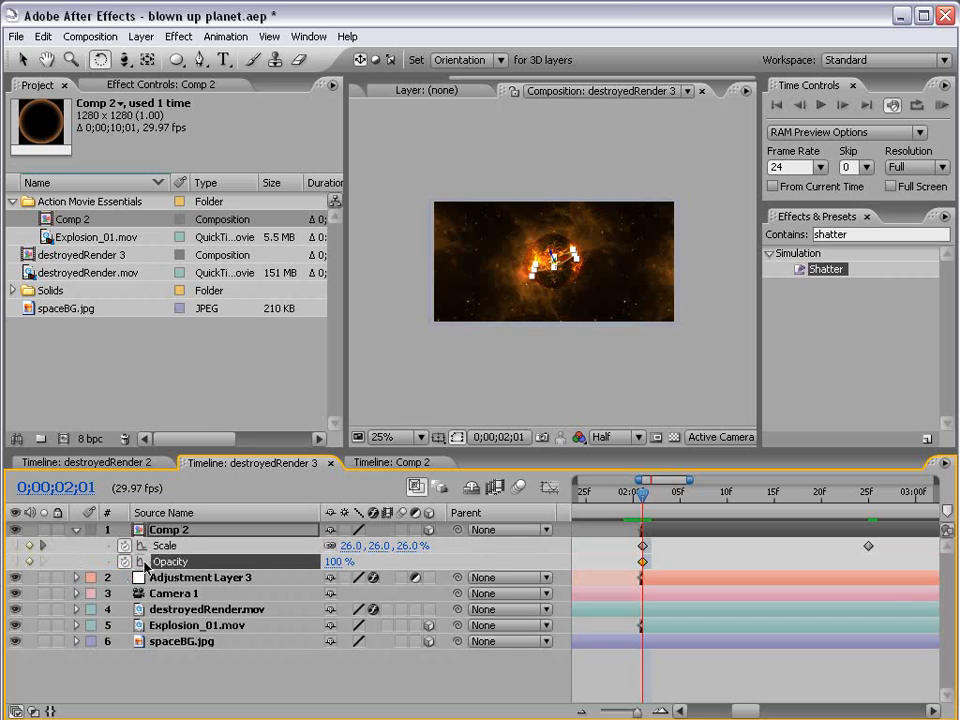
left_click_drag(643, 562, 670, 562)
left_click(339, 562)
type("0")
key("Return")
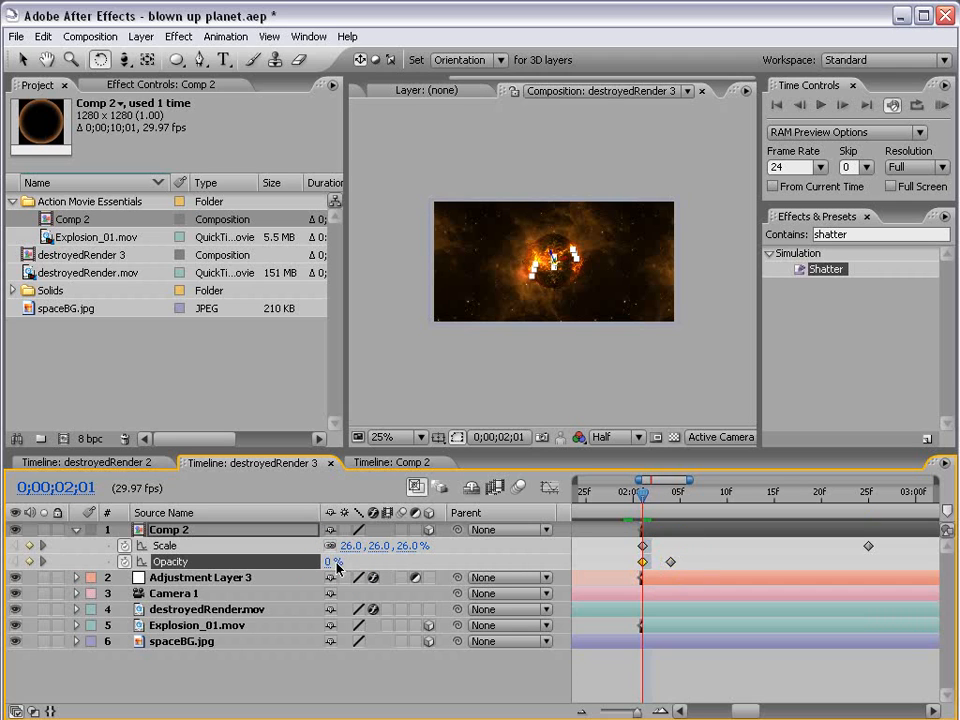
Step: Fade Comp 2 out with opacity keyframes from 100% at 0;00;02;18 to 0% at 0;00;02;25
left_click_drag(646, 500, 803, 510)
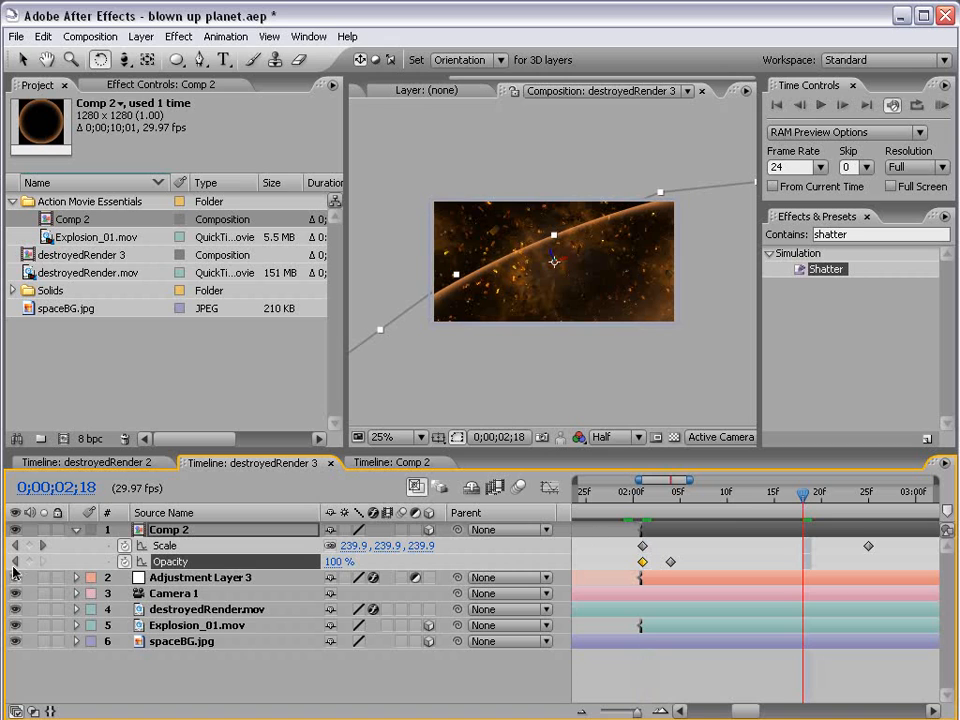
left_click_drag(810, 499, 867, 497)
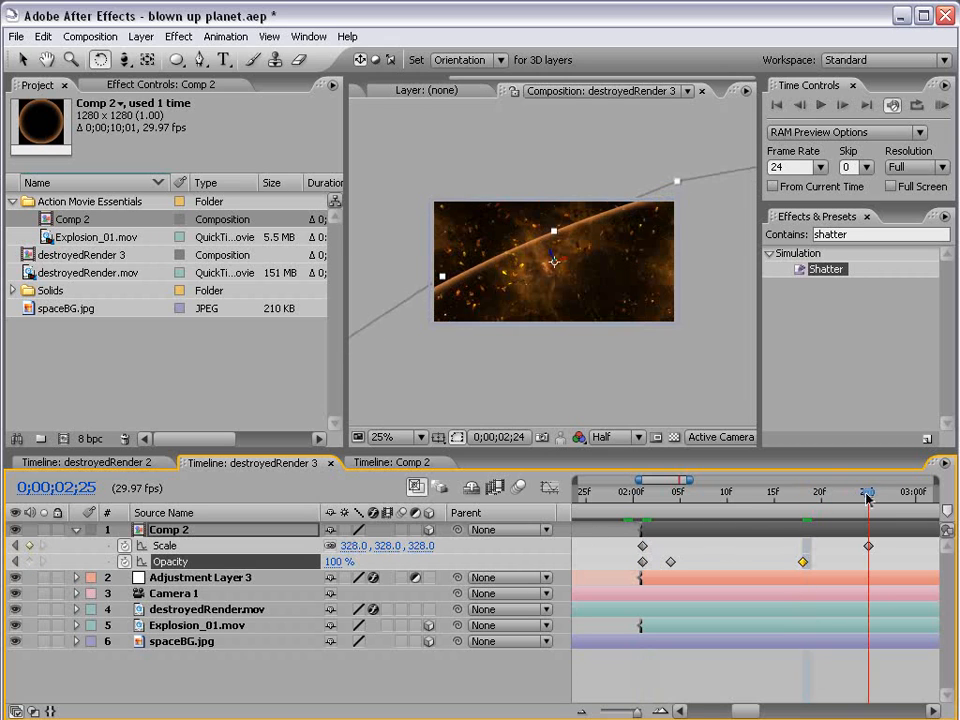
left_click(339, 562)
type("0")
key("Return")
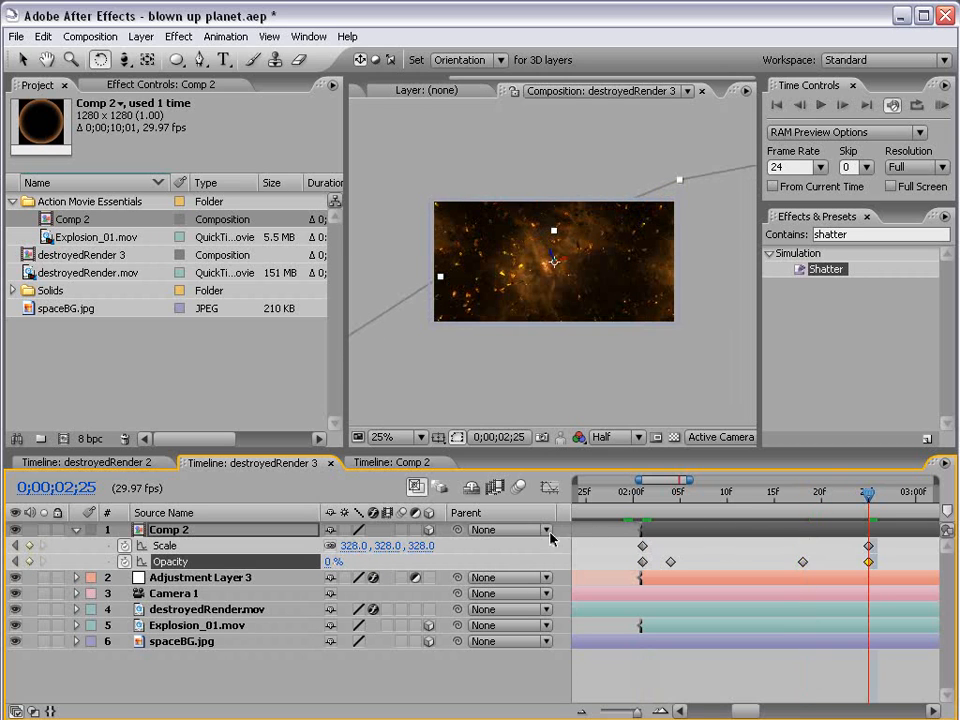
Step: Preview the expanding ring and move the Opacity keyframe that starts the fade-out one frame earlier
left_click(641, 495)
left_click_drag(645, 494, 868, 497)
left_click(788, 561)
left_click_drag(802, 562, 793, 562)
left_click(780, 552)
left_click_drag(677, 493, 709, 494)
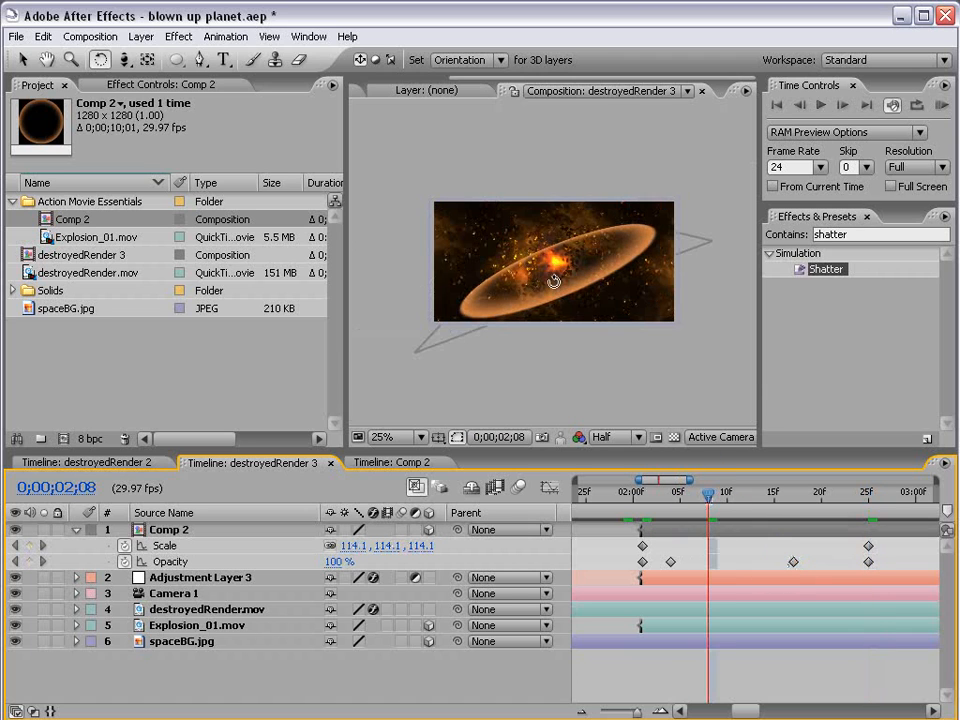
scroll(554, 281, "up", 1)
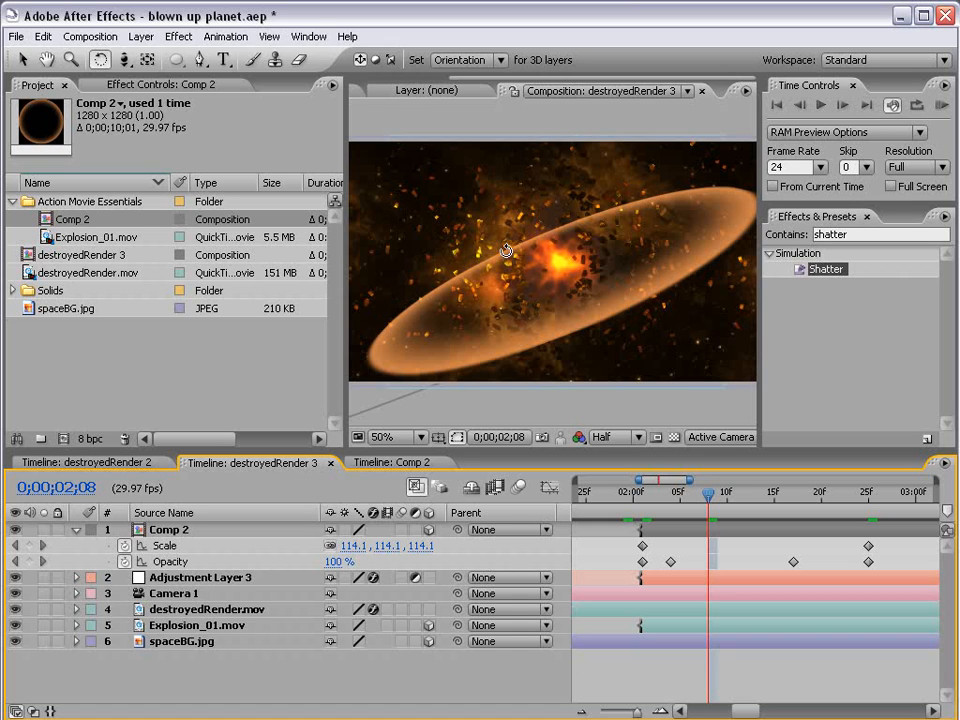
left_click(76, 529)
Step: At 0;00;02;05, add a comp-size Medium Orange Solid 2 above Comp 2 and hide it
left_click_drag(708, 492, 680, 503)
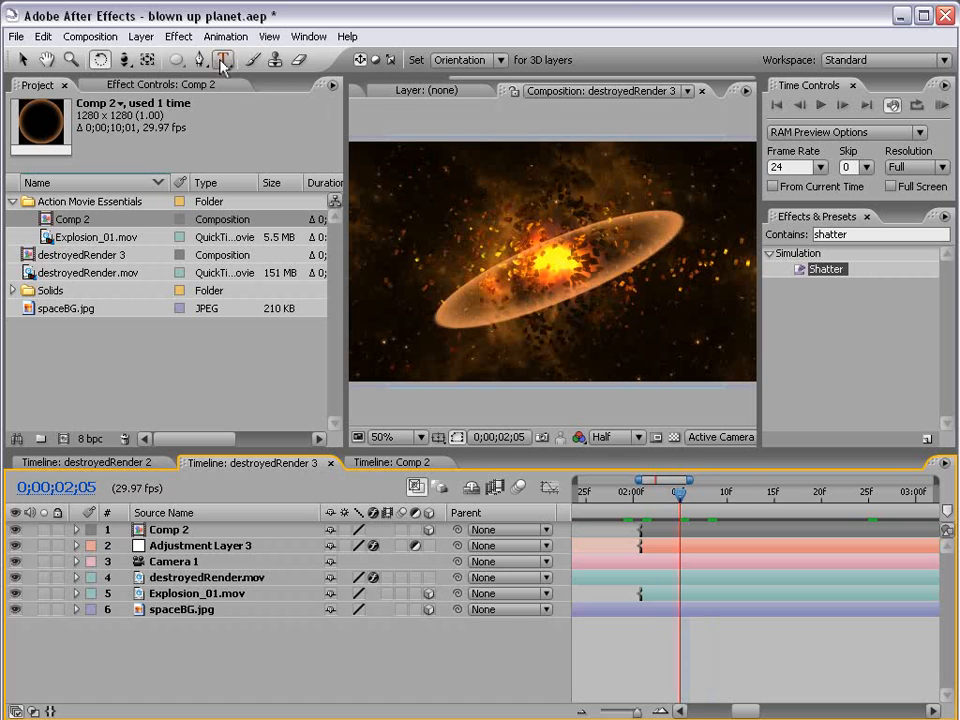
left_click(141, 36)
mouse_move(150, 57)
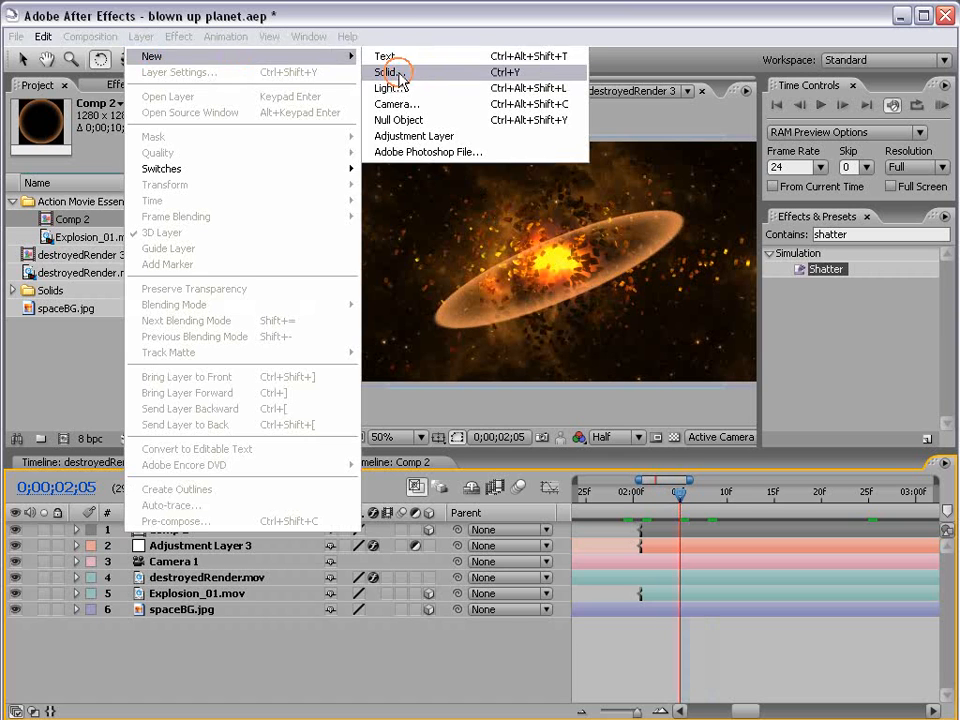
left_click(400, 73)
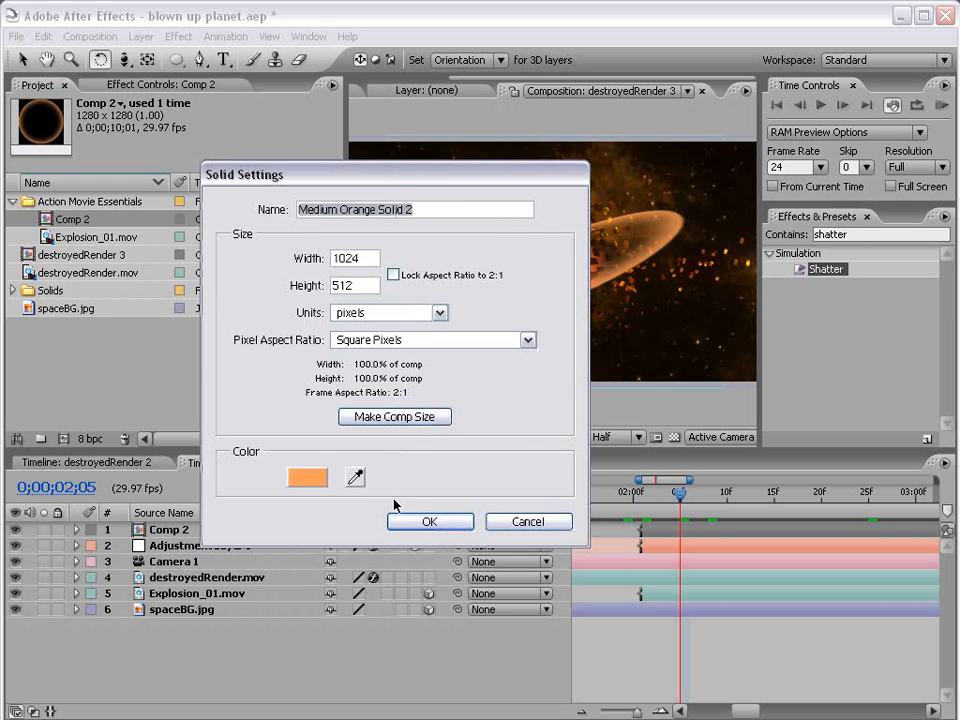
left_click(393, 419)
left_click(428, 521)
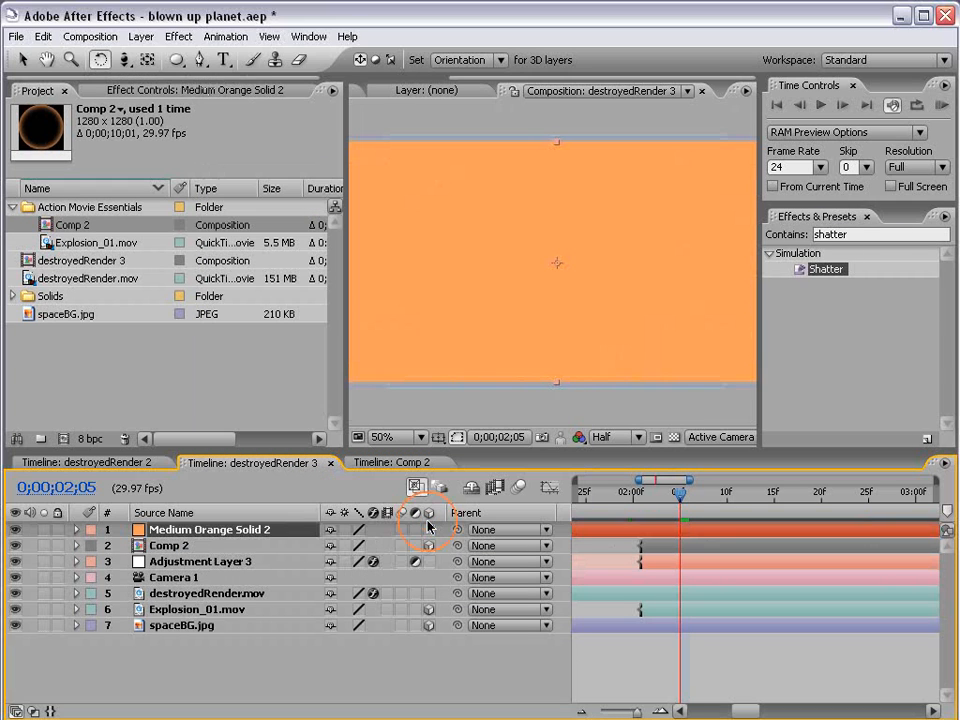
left_click(15, 530)
Step: Draw a closed Pen mask on the hidden solid around the explosion's upper half, where the ring passes behind it
left_click(200, 59)
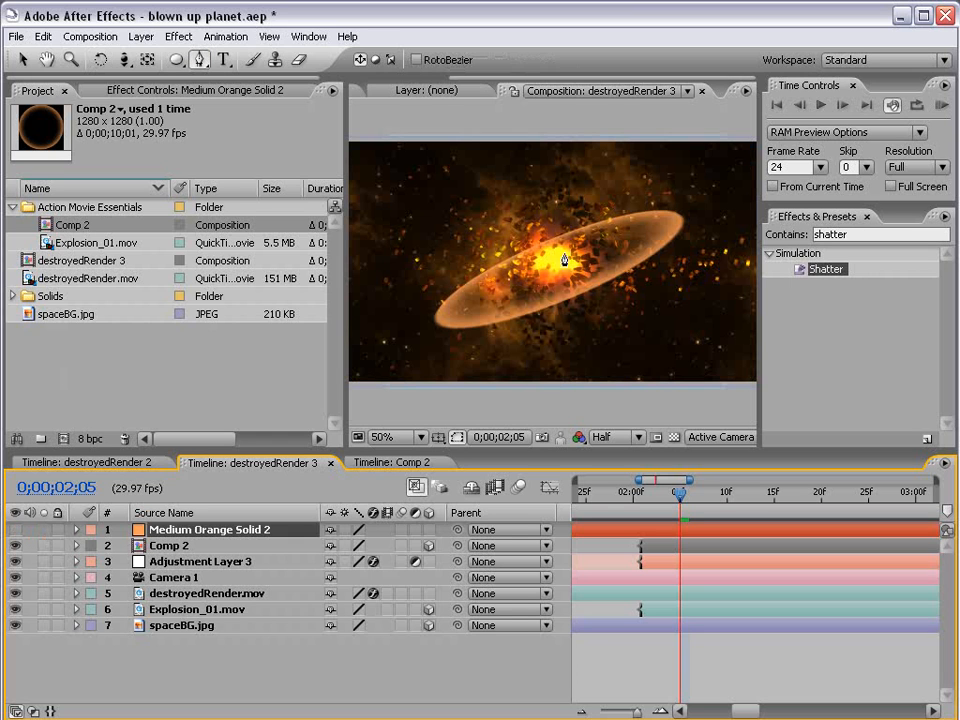
key("period")
left_click(638, 221)
left_click_drag(589, 179, 567, 179)
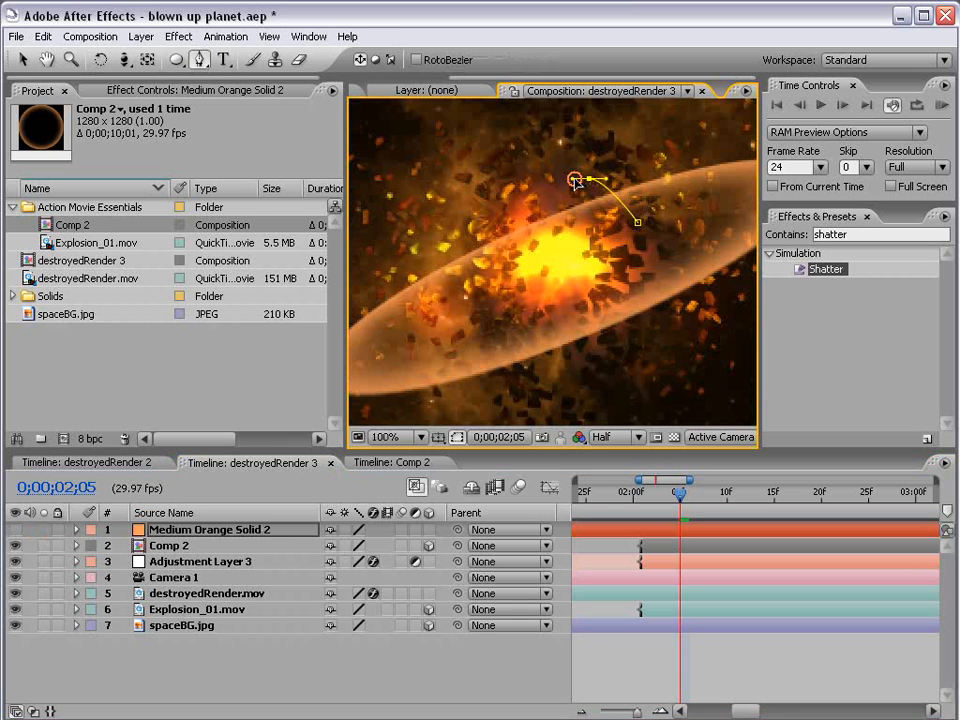
left_click_drag(465, 232, 497, 296)
left_click(595, 270)
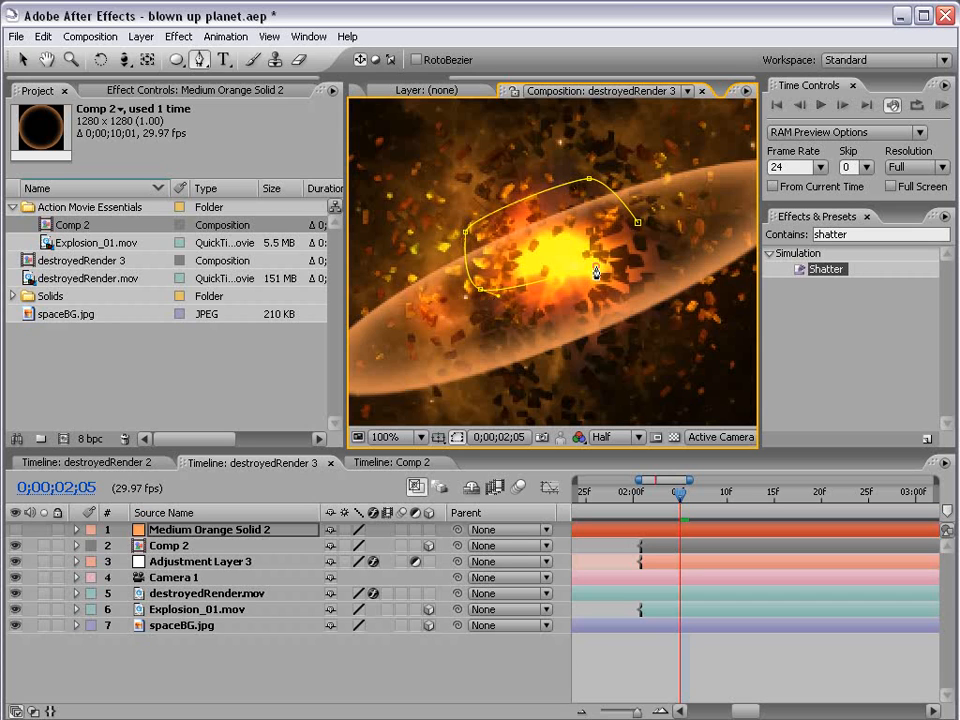
left_click(639, 223)
left_click(184, 530)
left_click(15, 530)
left_click(15, 530)
left_click(15, 530)
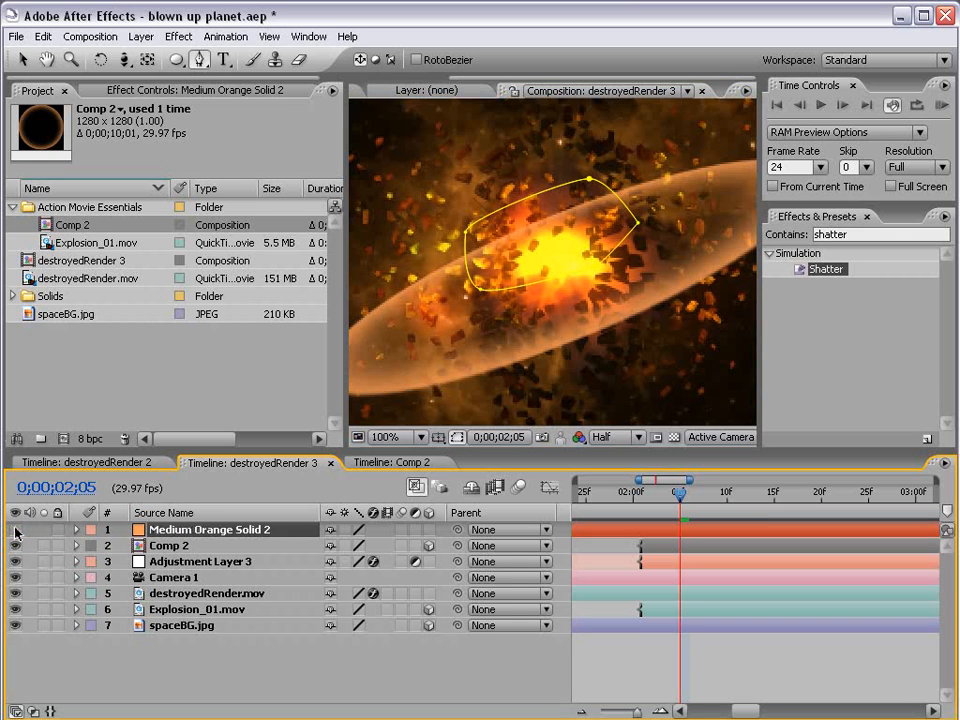
Step: Set Comp 2's track matte to Alpha Inverted Matte "Medium Orange Solid 2" and check the matte shape, leaving the solid hidden
left_click(187, 547)
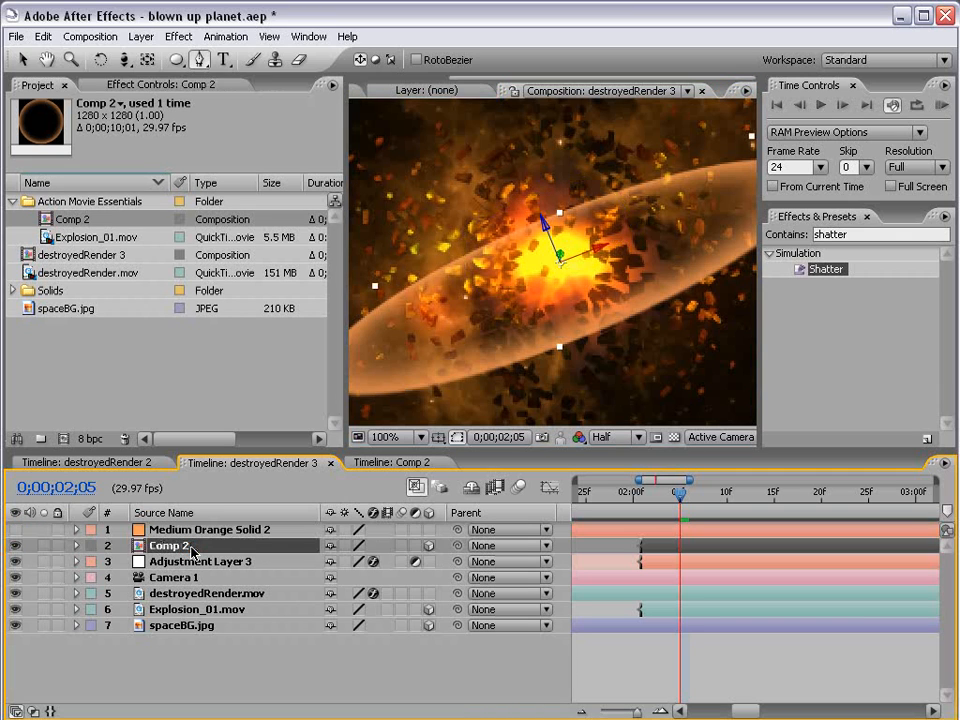
key("F4")
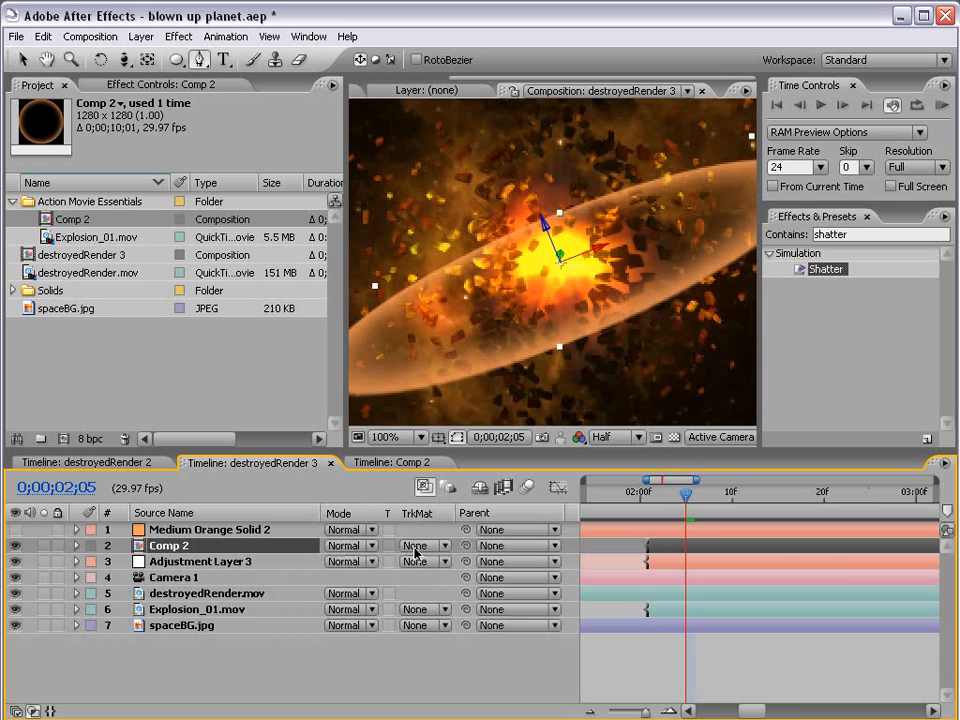
left_click(414, 549)
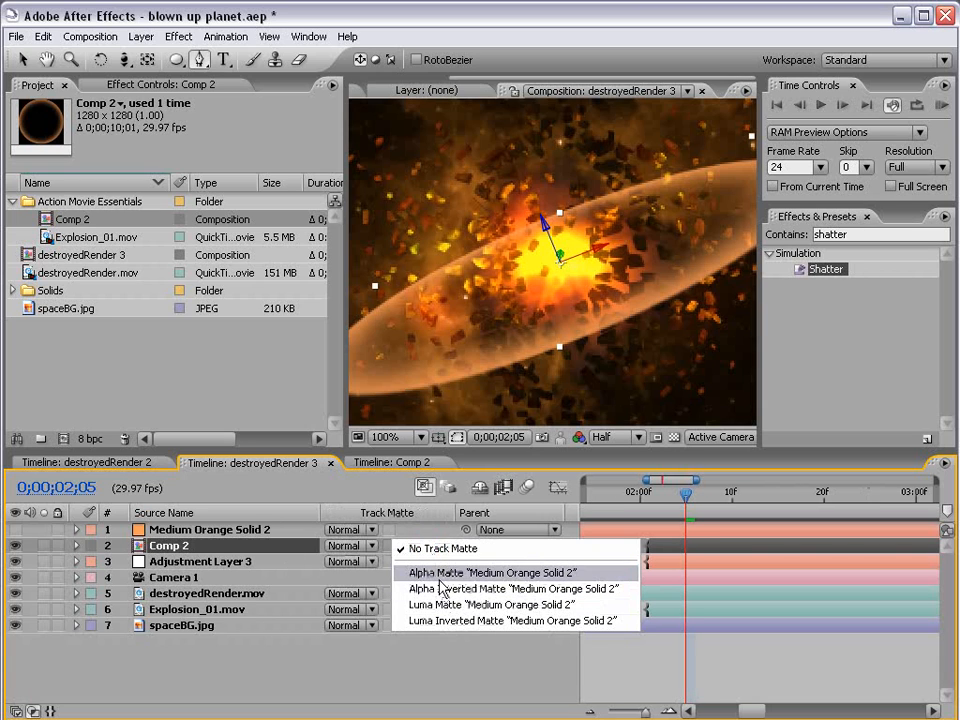
left_click(441, 588)
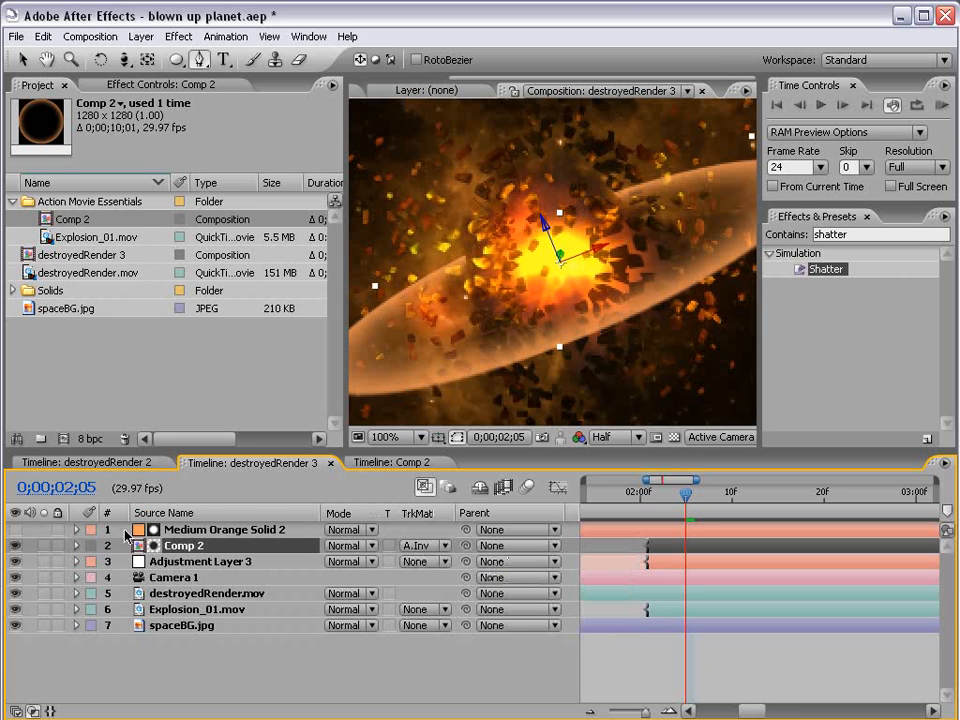
left_click(14, 529)
left_click(29, 531)
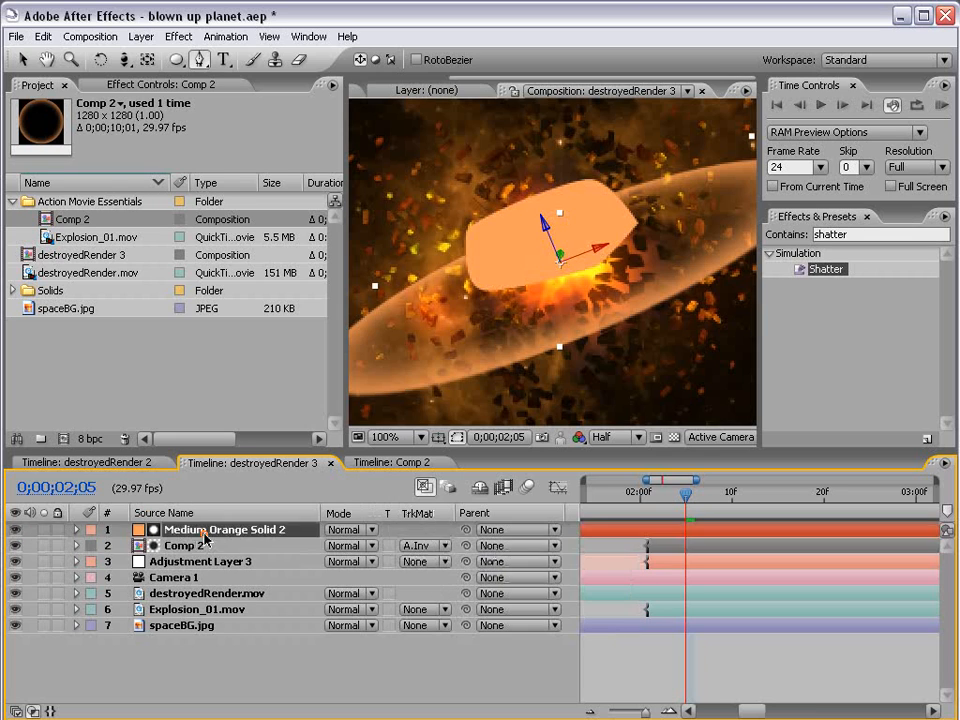
left_click(14, 529)
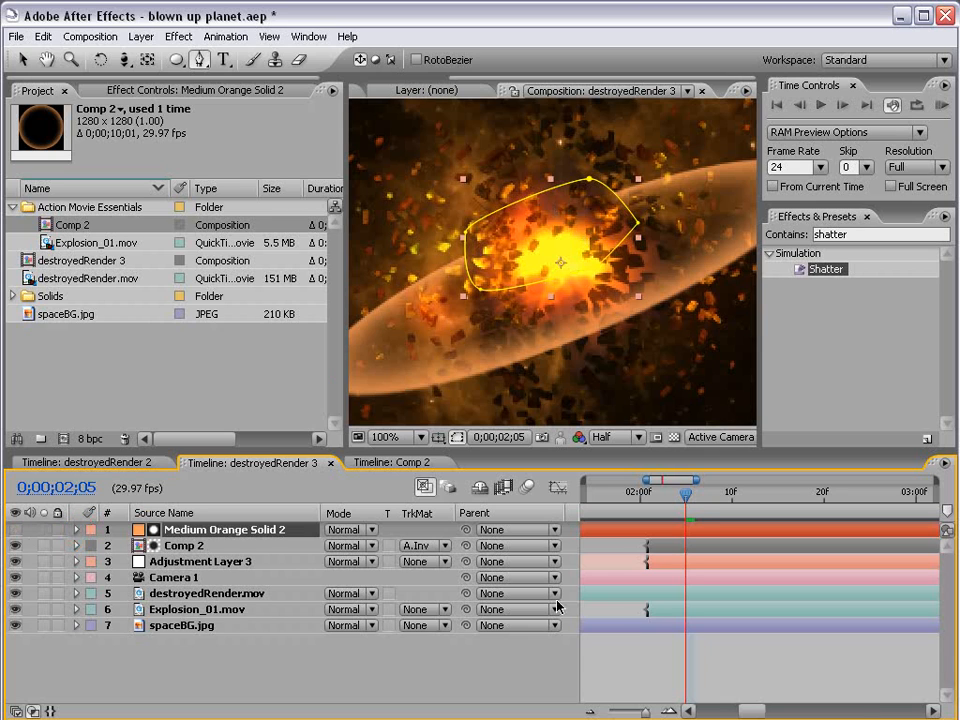
left_click(604, 663)
Step: Feather the matte solid's Mask 1 by 48 pixels so the ring fades softly behind the explosion
left_click(214, 531)
key("f")
left_click_drag(376, 562, 397, 541)
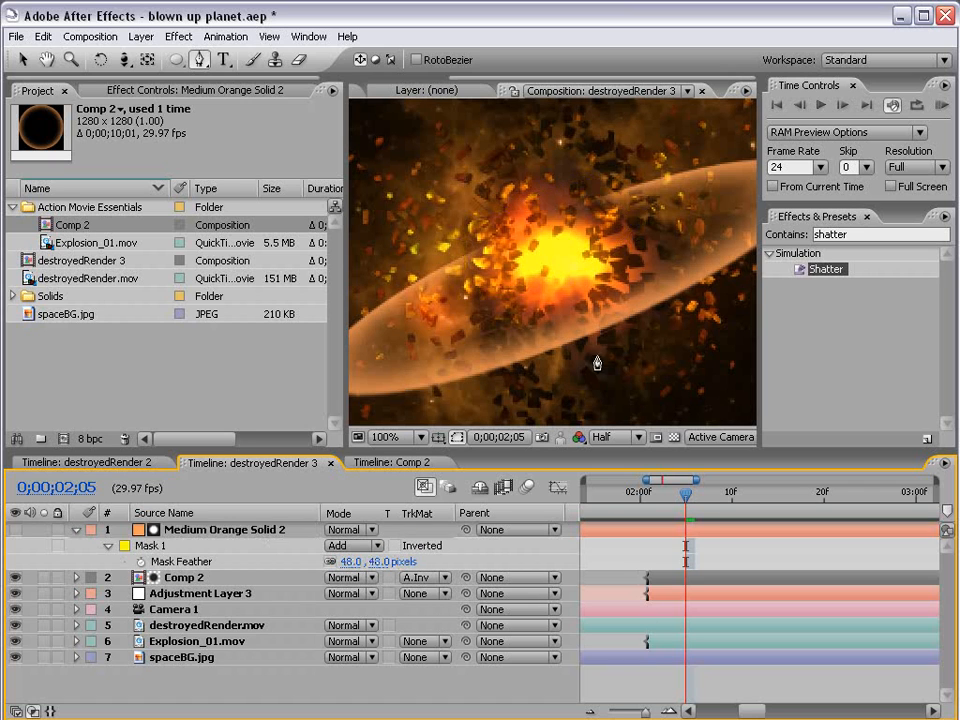
key("grave")
key("grave")
key("comma")
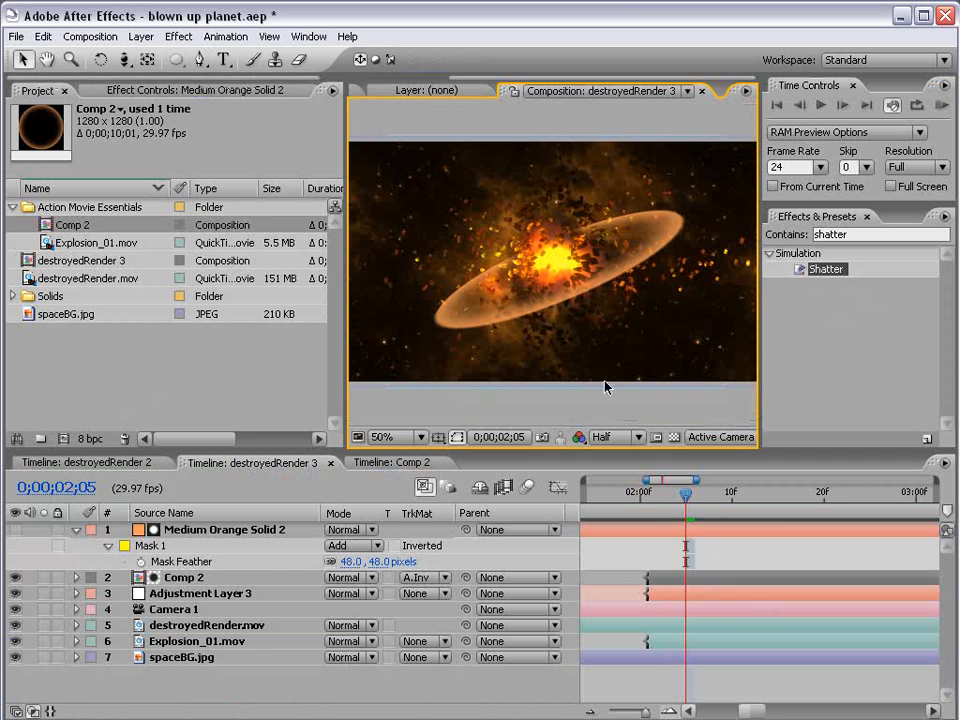
mouse_move(686, 492)
left_mouse_down()
mouse_move(639, 492)
mouse_move(795, 495)
mouse_move(652, 500)
mouse_move(716, 500)
mouse_move(688, 513)
left_mouse_up()
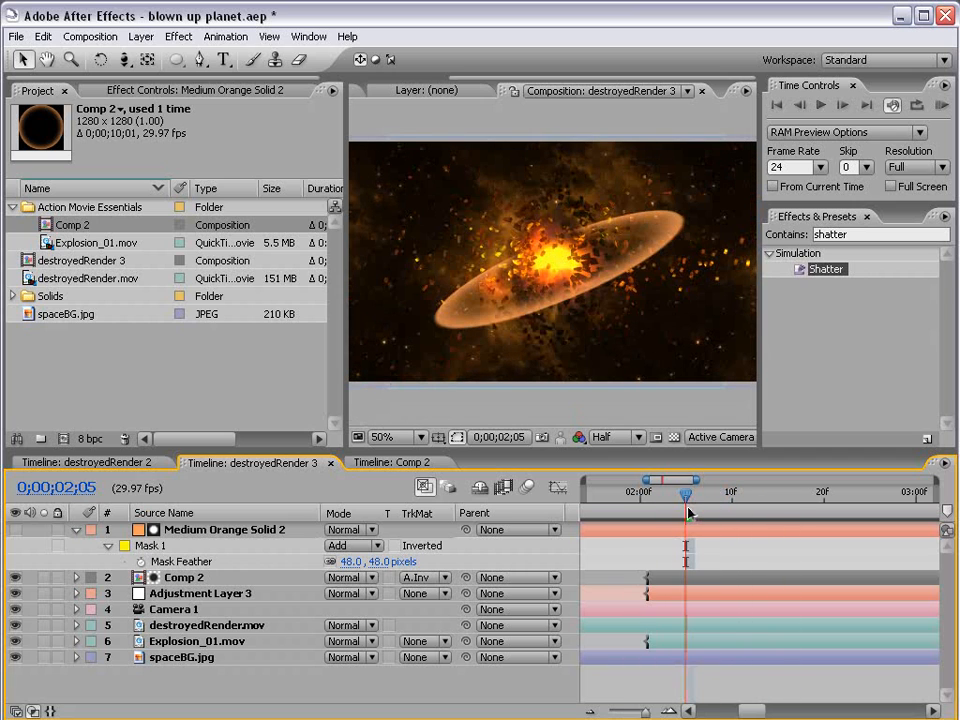
left_click(76, 529)
Step: Apply the Glow effect to the Comp 2 ring layer and set its Glow Radius to 247
left_click(175, 547)
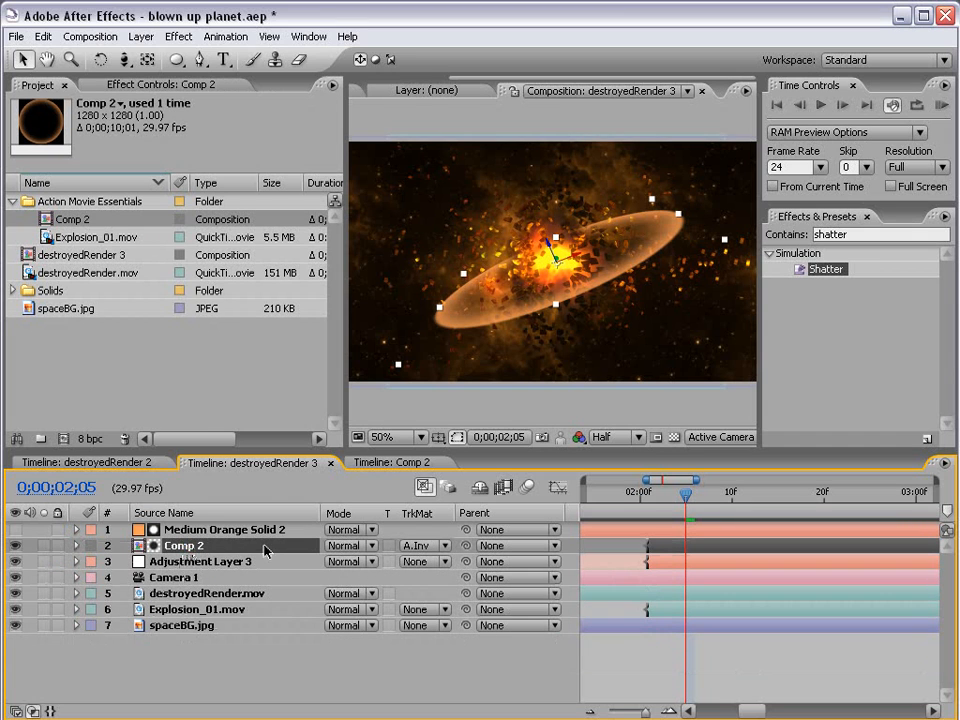
left_click(182, 37)
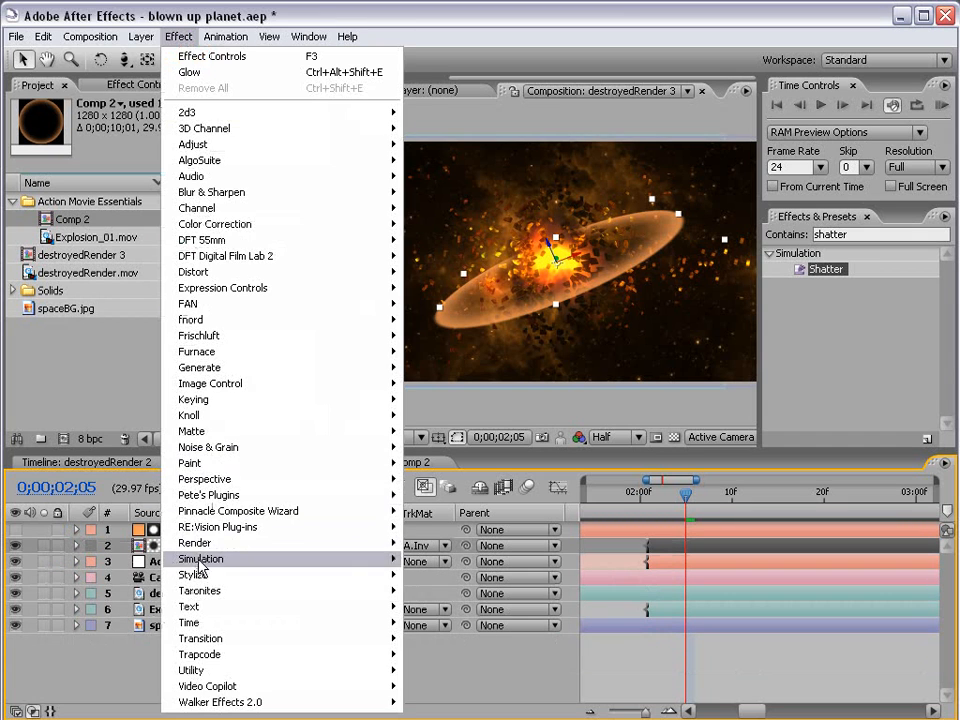
mouse_move(195, 574)
left_click(438, 701)
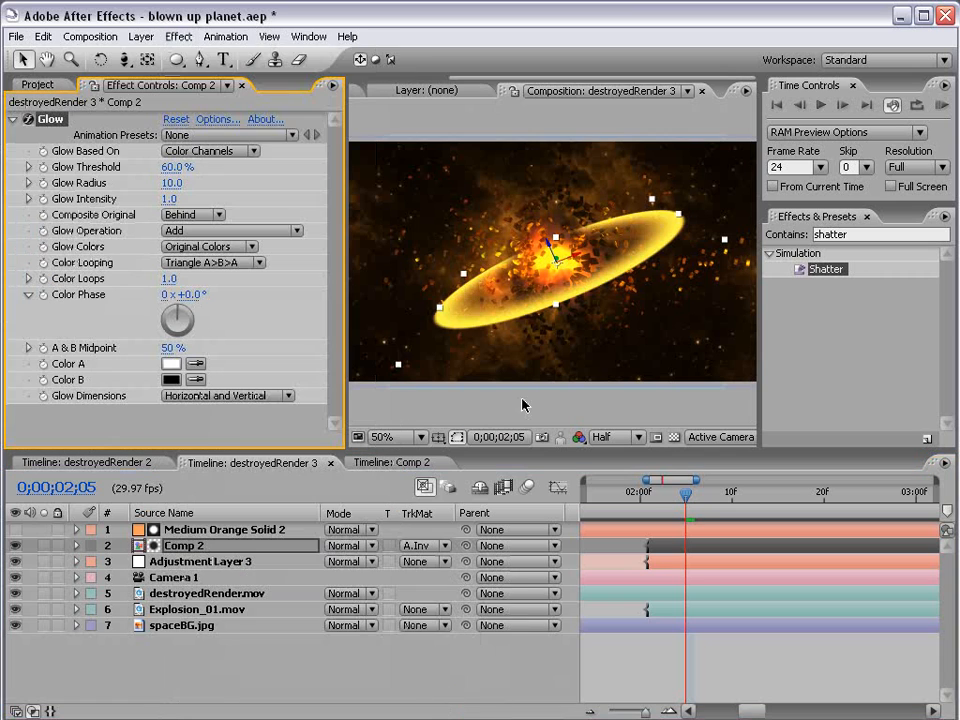
left_click_drag(173, 184, 388, 176)
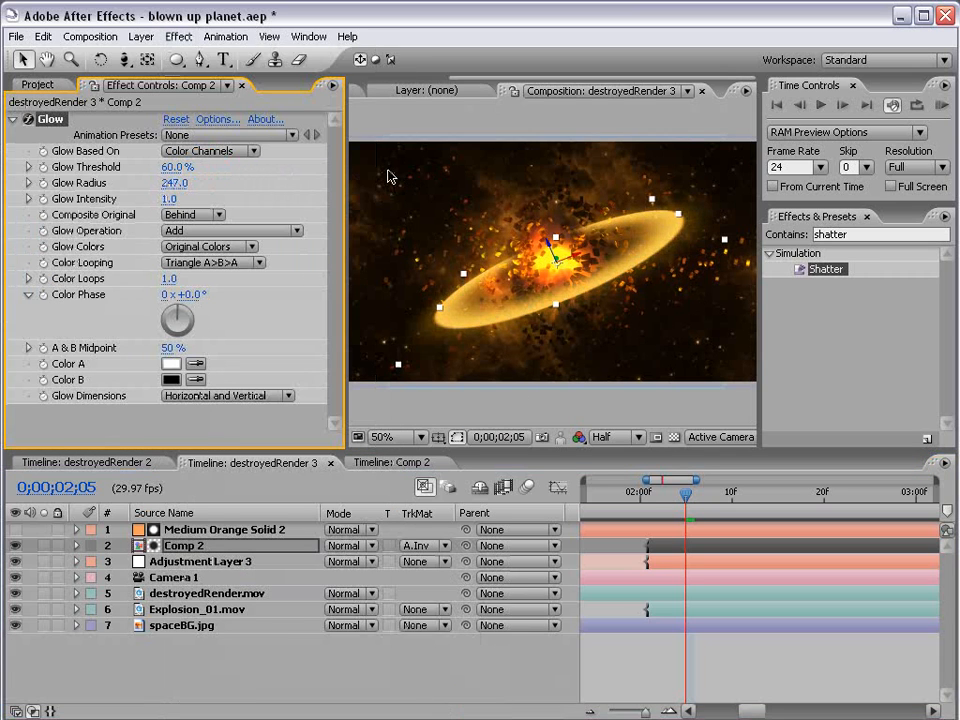
Step: Set the Comp 2 ring layer's blending mode to Add and check the brighter ring in an enlarged composition view
left_click(345, 545)
left_click(343, 690)
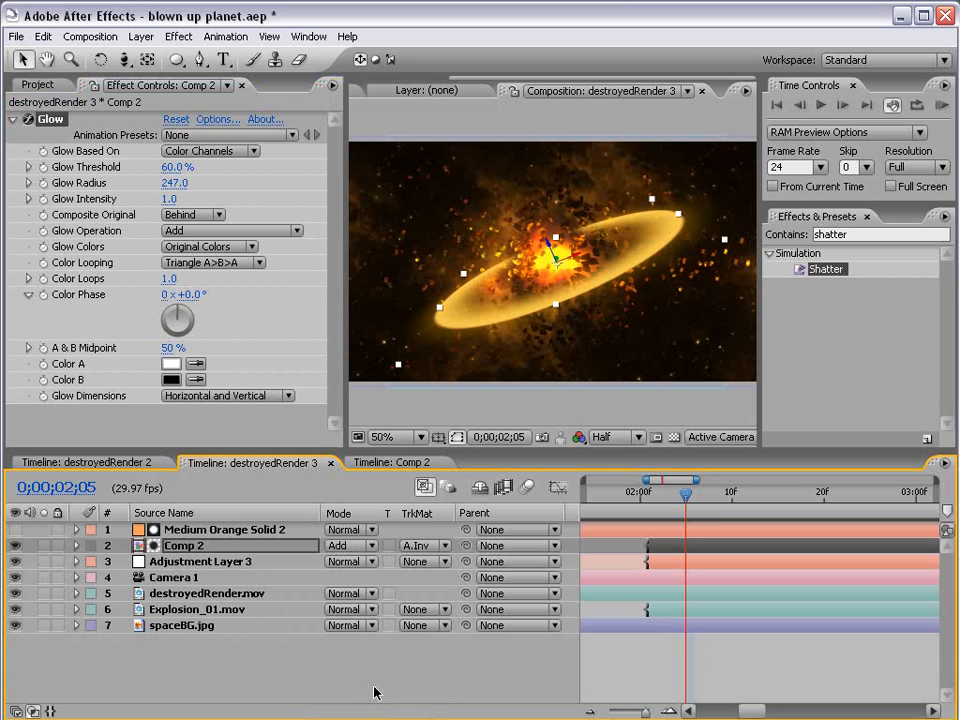
key("grave")
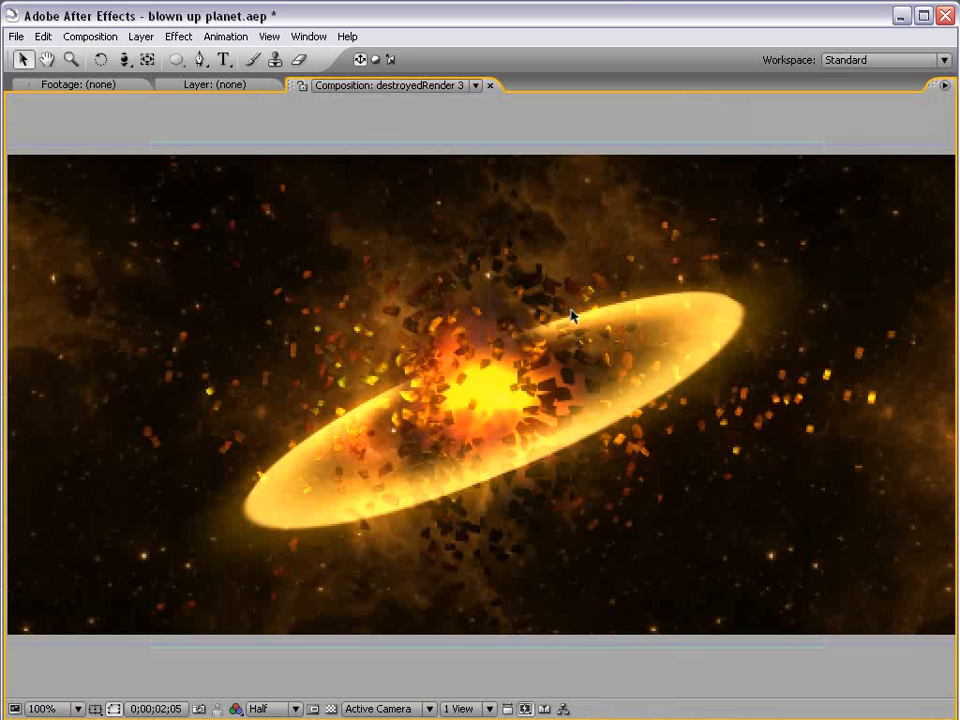
key("grave")
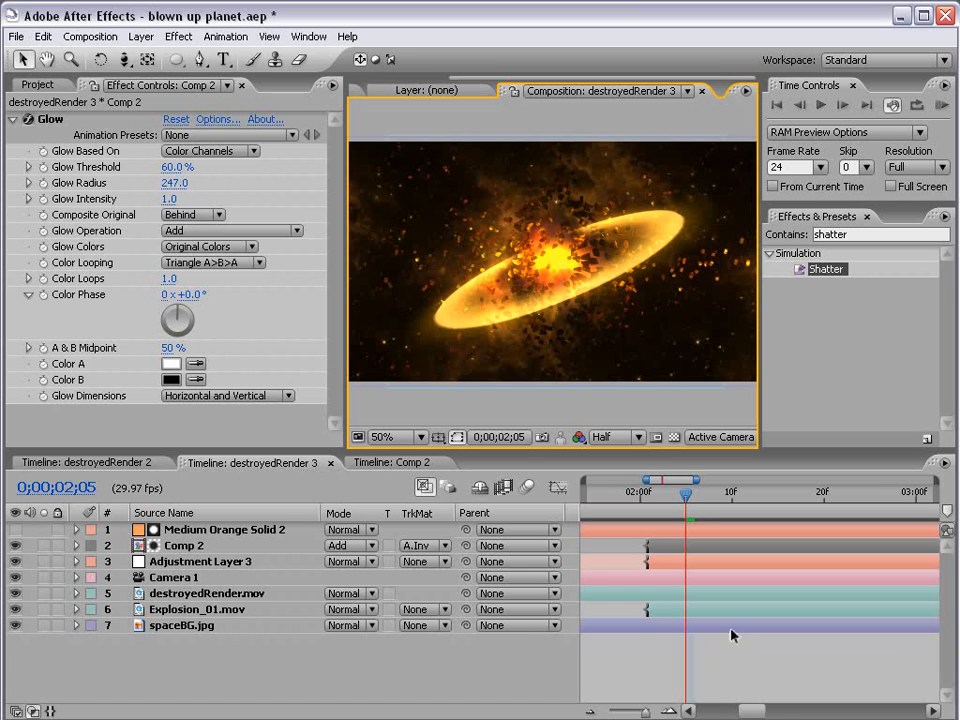
Step: Preview the explosion from 0;00;01;12 with every other frame skipped, and set the RAM preview resolution to Half
key("semicolon")
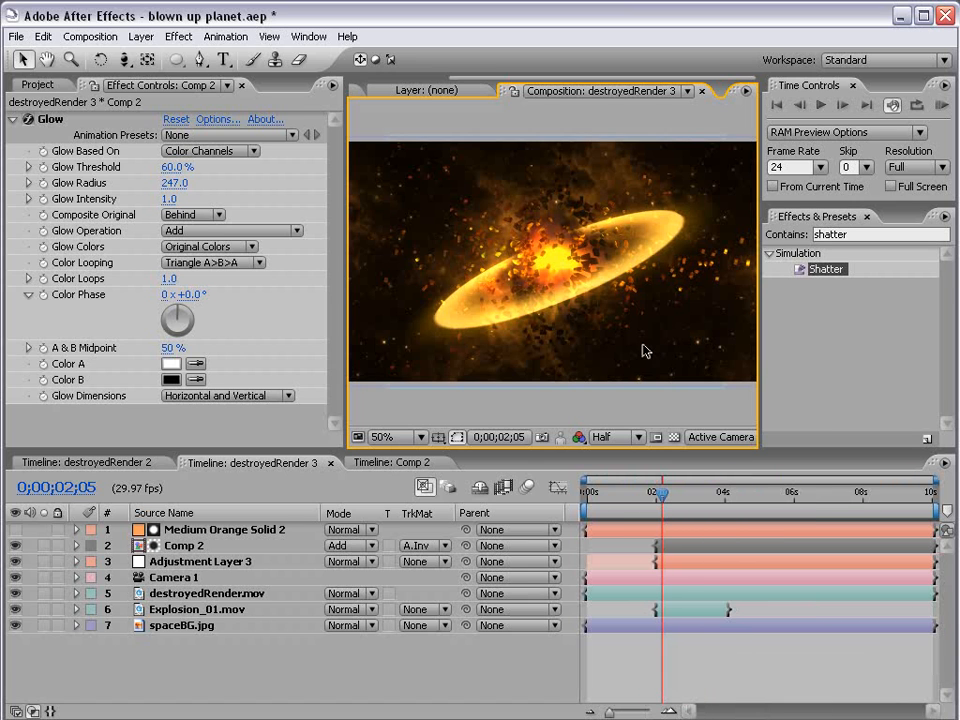
key("shift+KP_0")
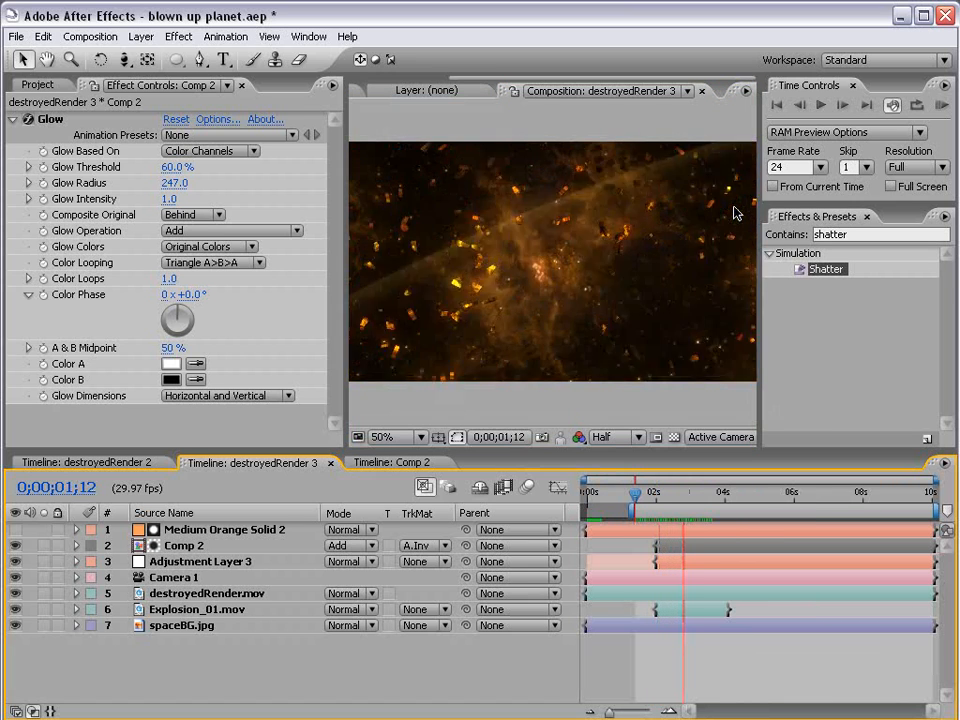
key("space")
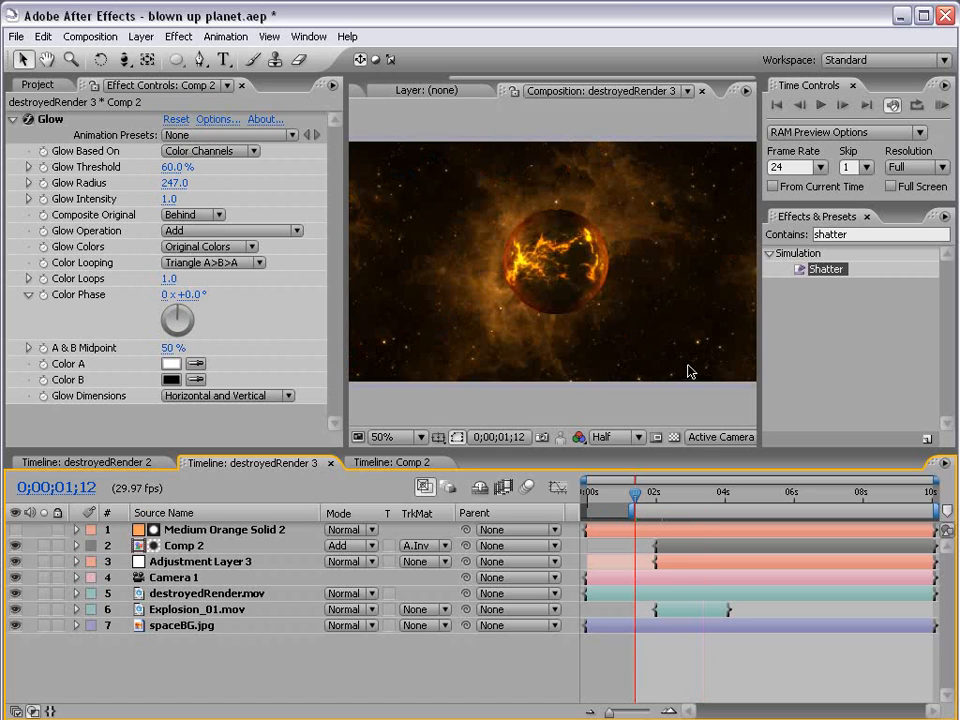
left_click(914, 170)
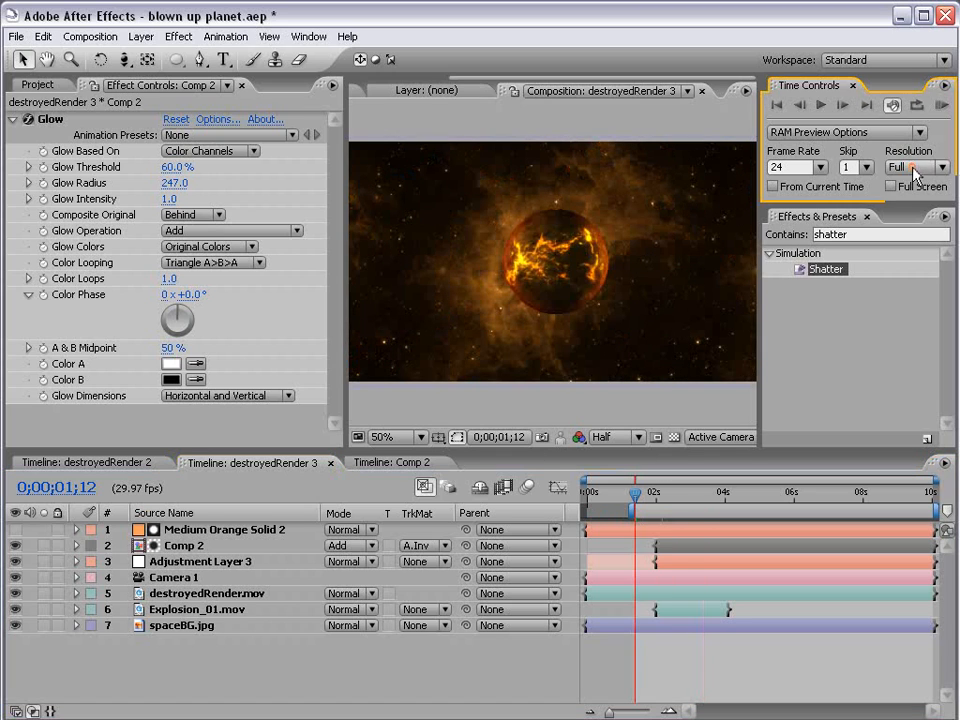
left_click(913, 224)
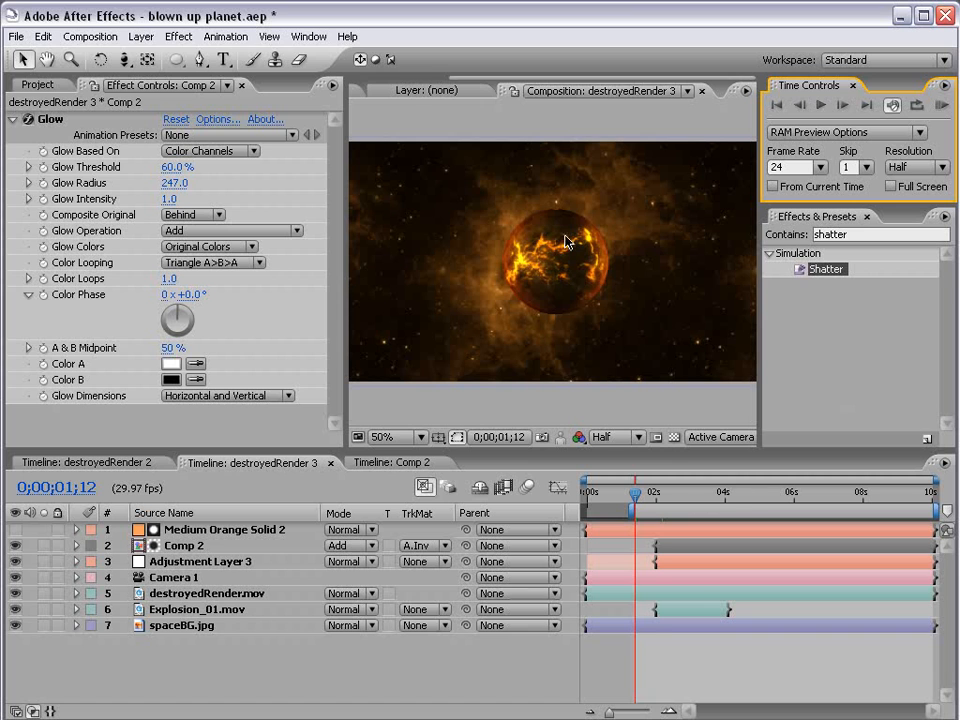
Step: Add a new adjustment layer above all layers in destroyedRender 3, with the current time at 0;00;02;07
left_click_drag(636, 493, 664, 497)
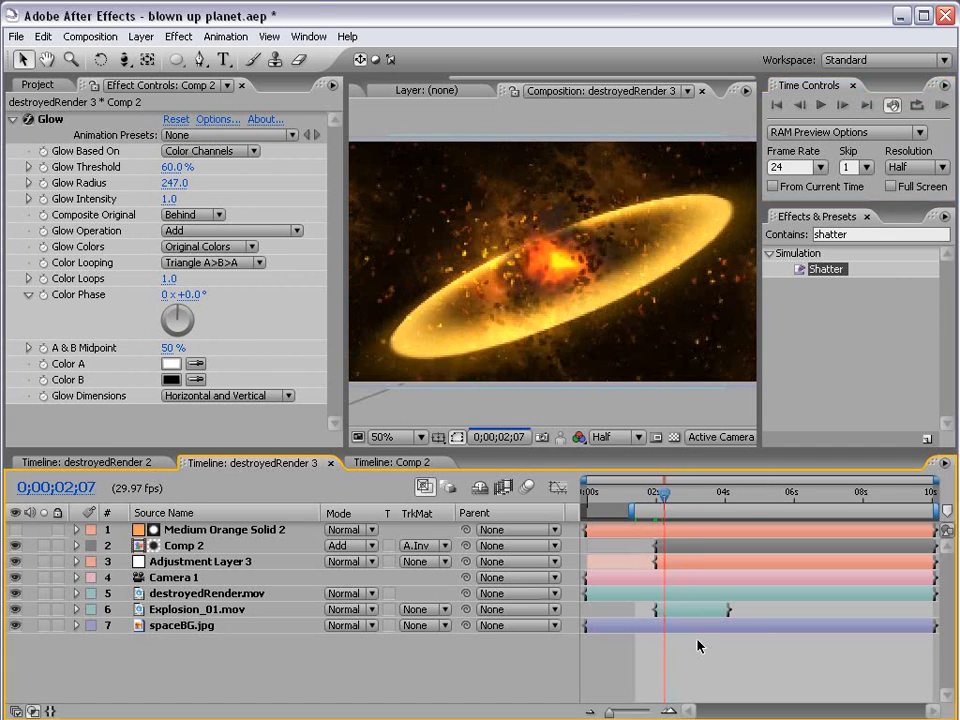
left_click(141, 36)
mouse_move(152, 56)
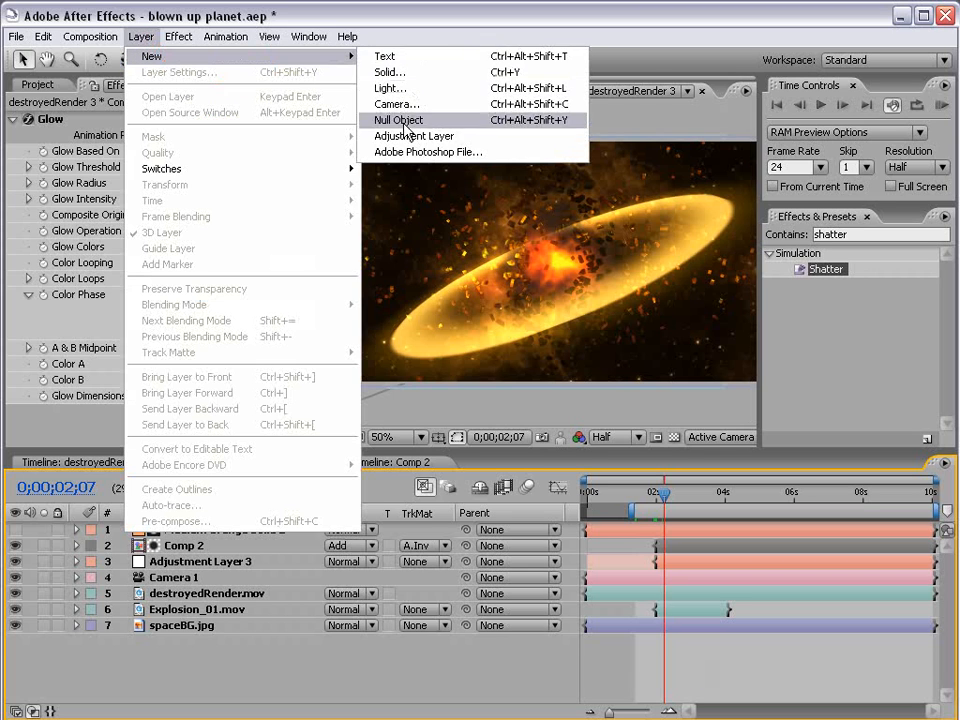
left_click(398, 136)
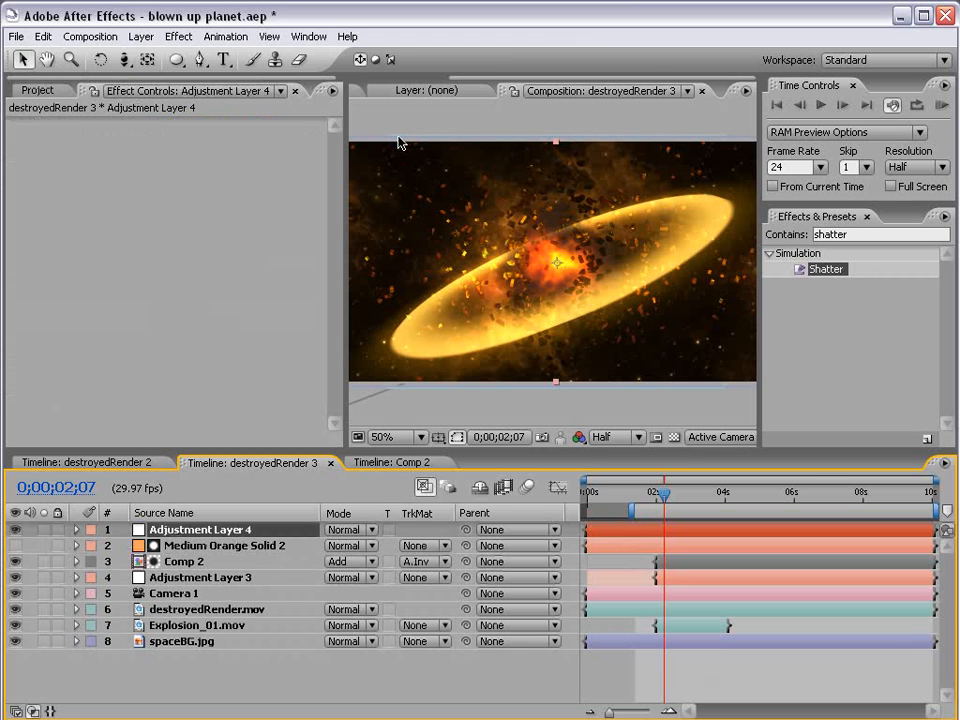
Step: Apply the CC Force Motion Blur effect to Adjustment Layer 4 and inspect the blurred debris in an enlarged view
left_click(838, 234)
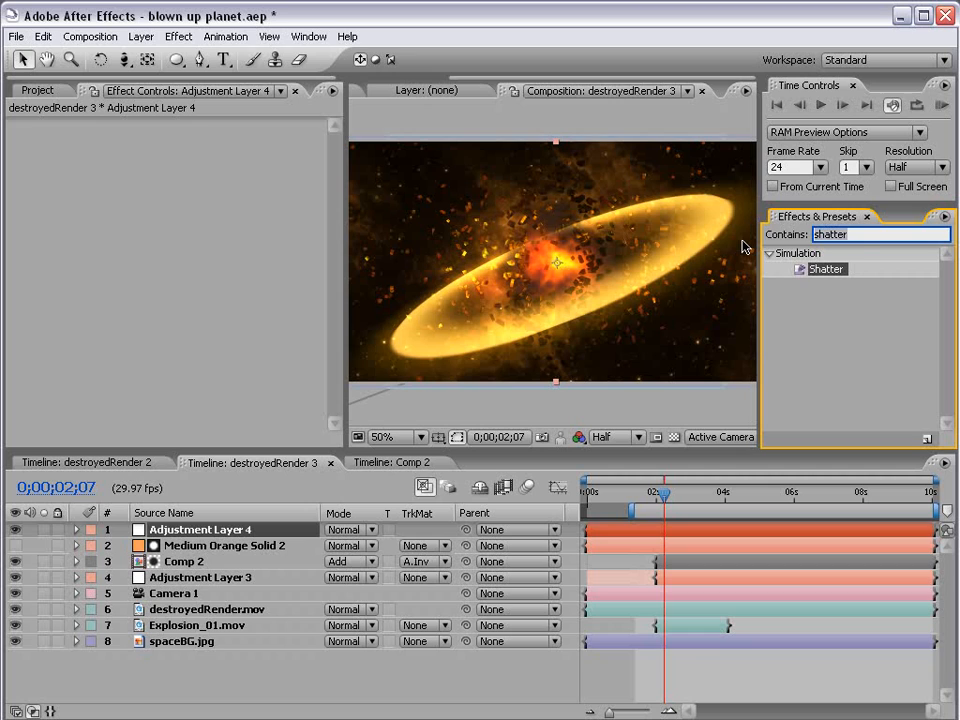
type("cc force")
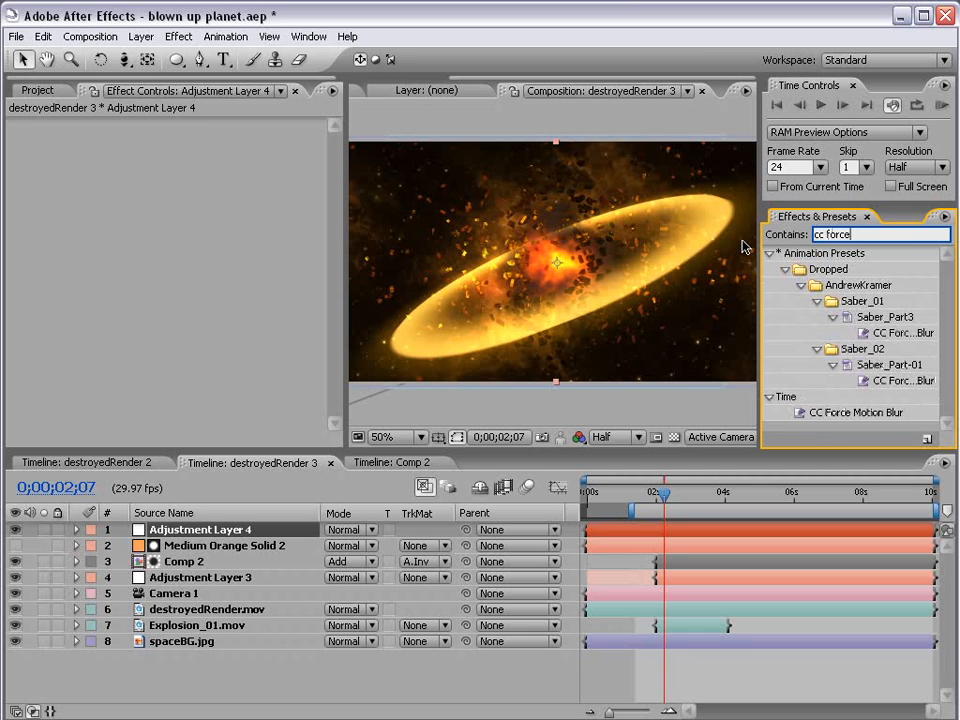
left_click_drag(896, 414, 628, 531)
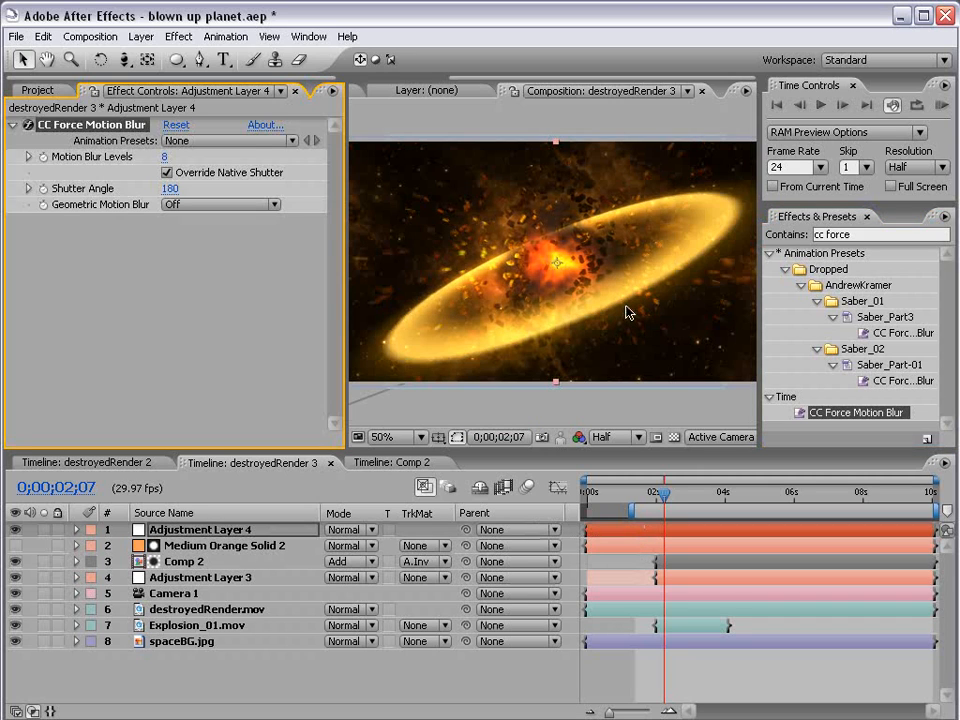
key("grave")
key("grave")
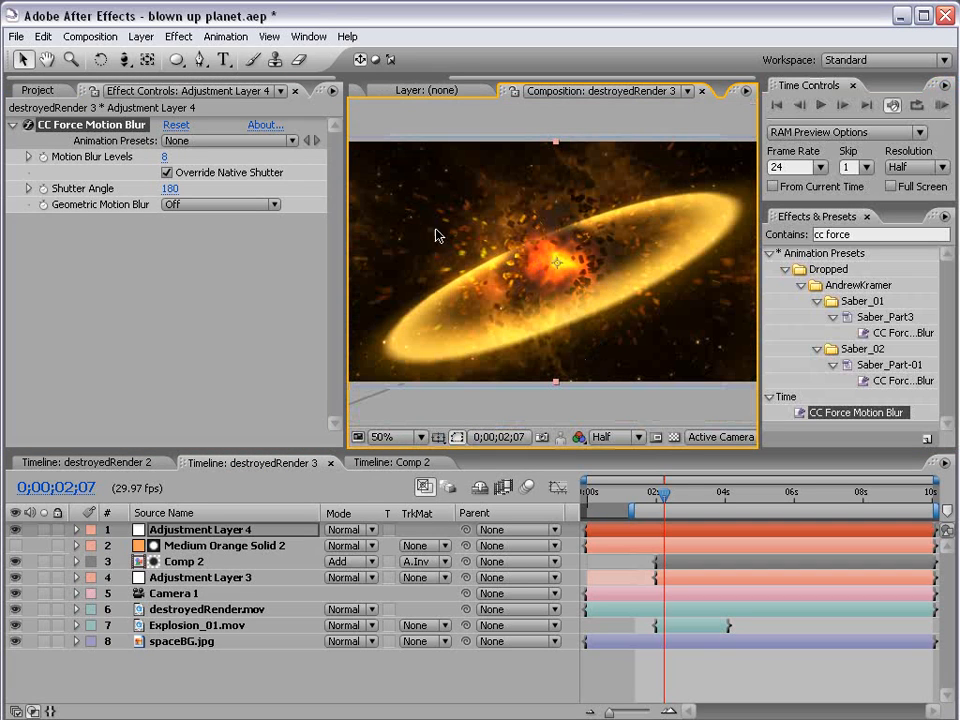
Step: Set the Motion Blur Levels of CC Force Motion Blur to 5 and deselect the adjustment layer
left_click(170, 156)
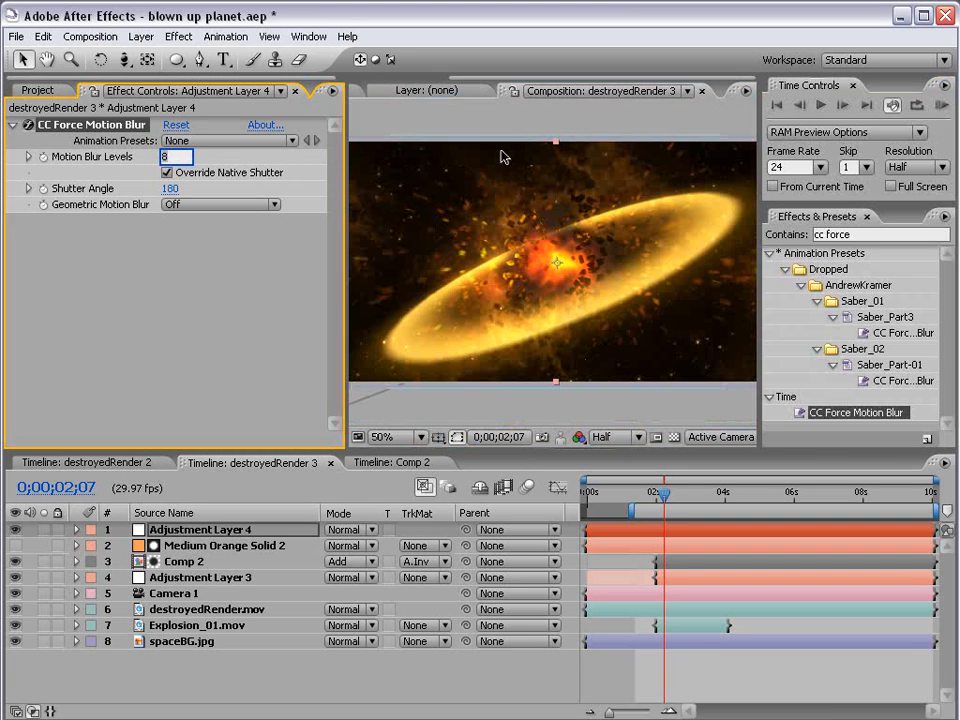
type("5")
key("Return")
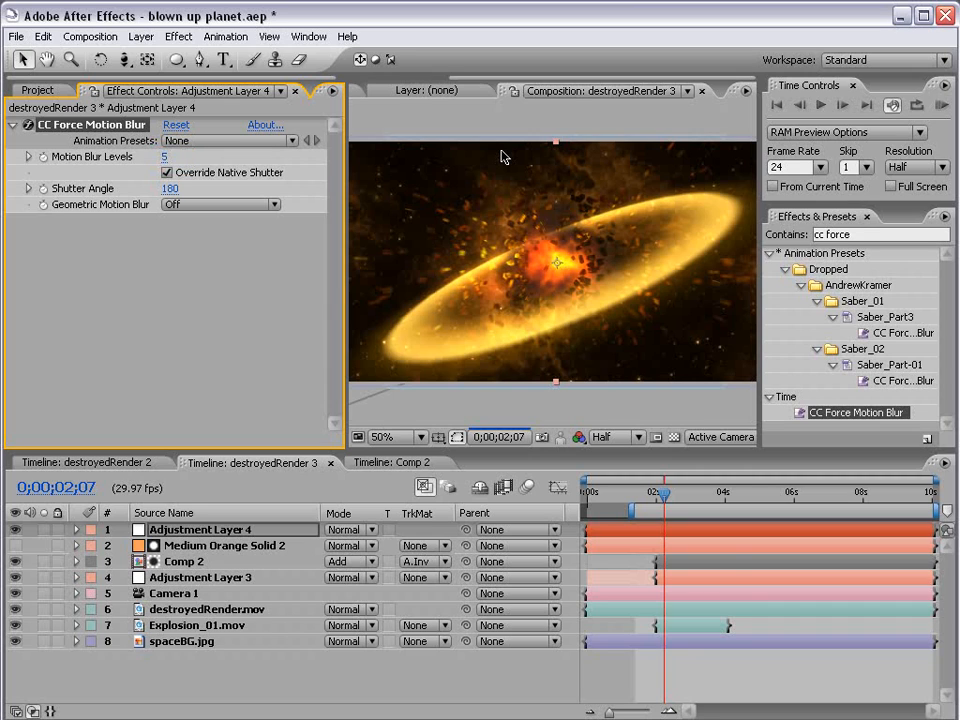
left_click(776, 678)
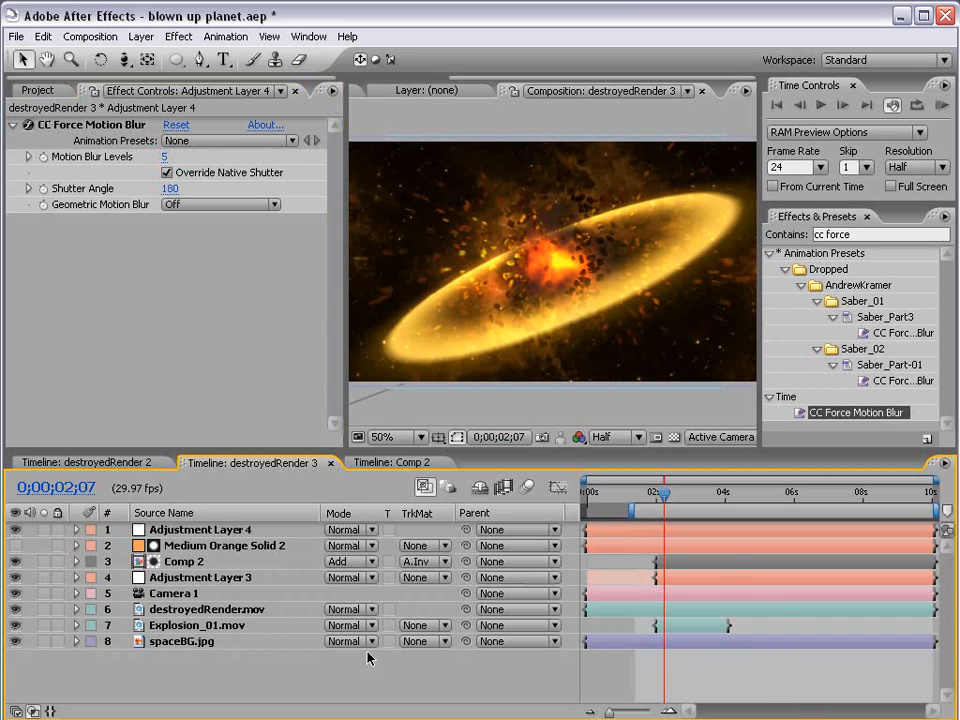
Step: Check the motion blur with the spaceBG.jpg background temporarily hidden, and preview the blurred explosion between 0;00;02;07 and 0;00;02;25
left_click(16, 642)
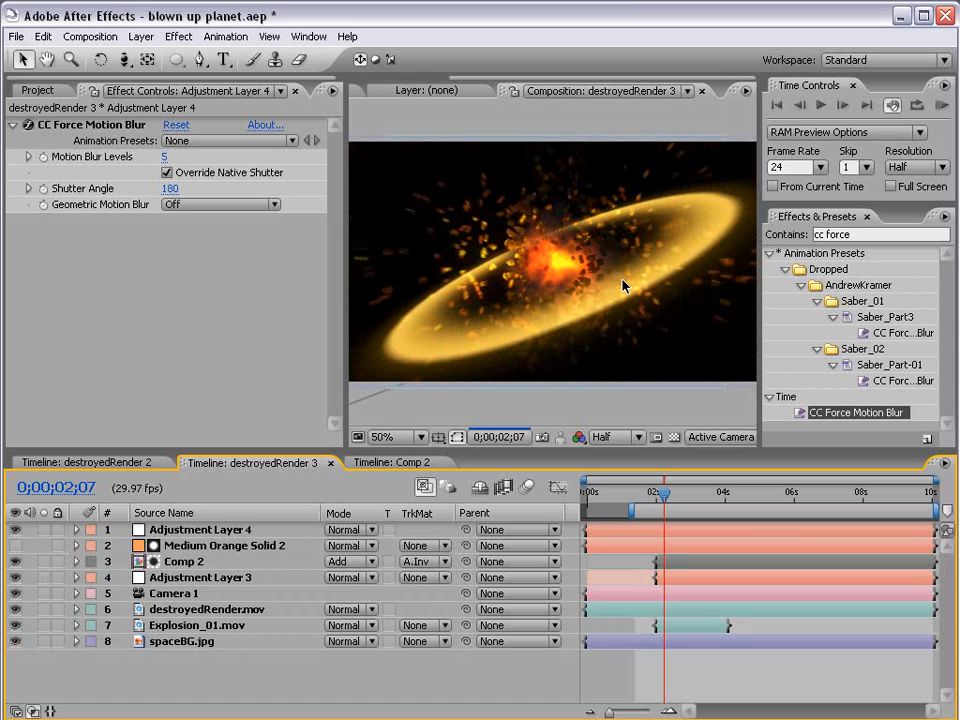
key("KP_0")
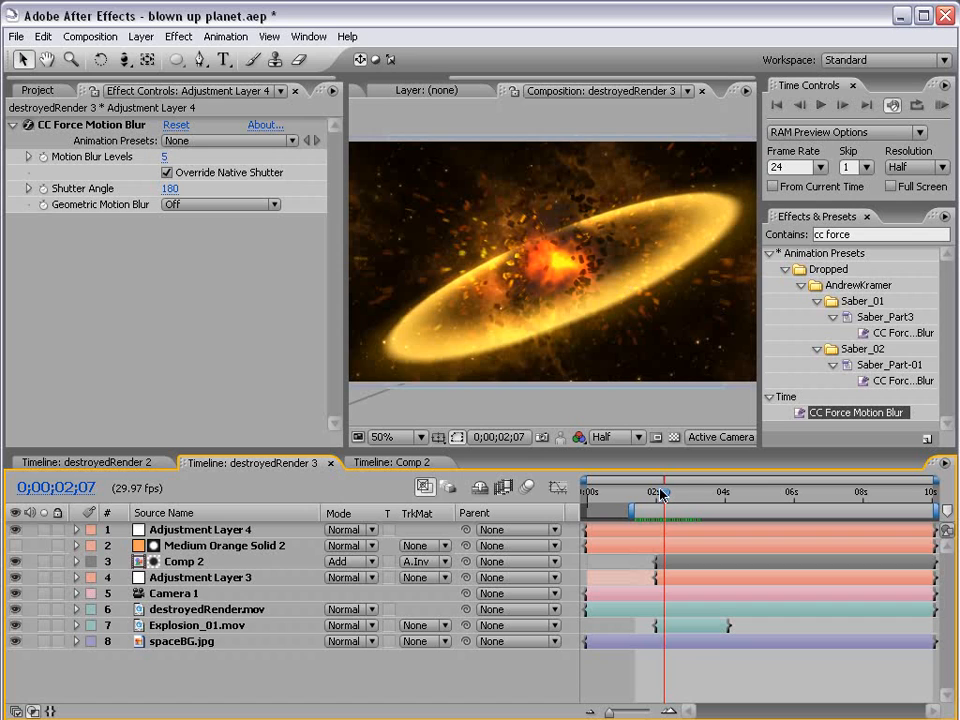
left_click_drag(663, 496, 685, 499)
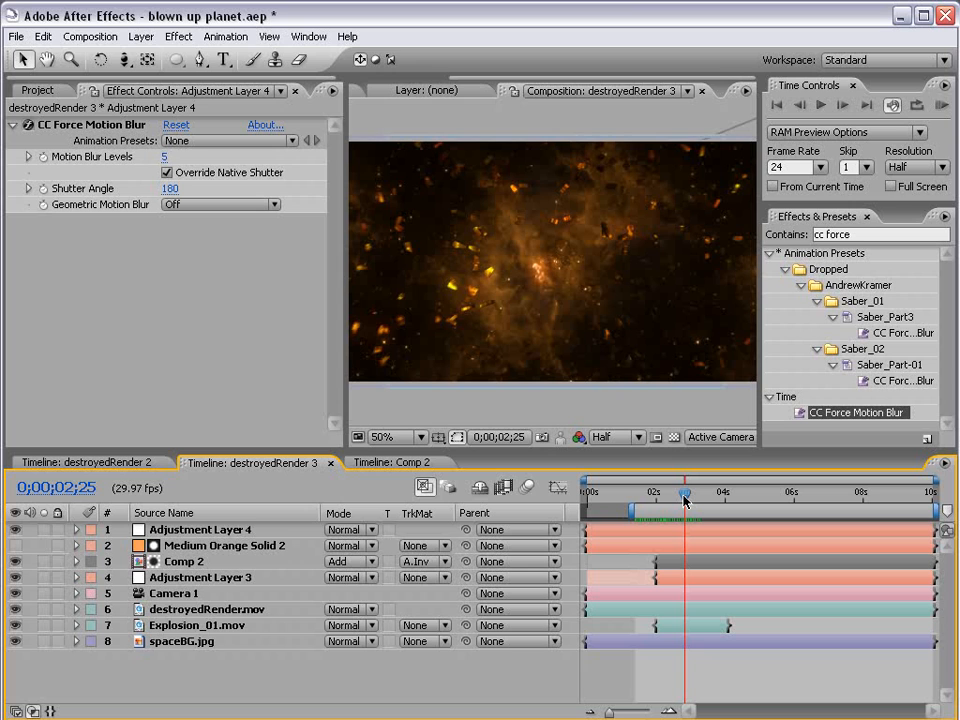
left_click_drag(685, 499, 661, 494)
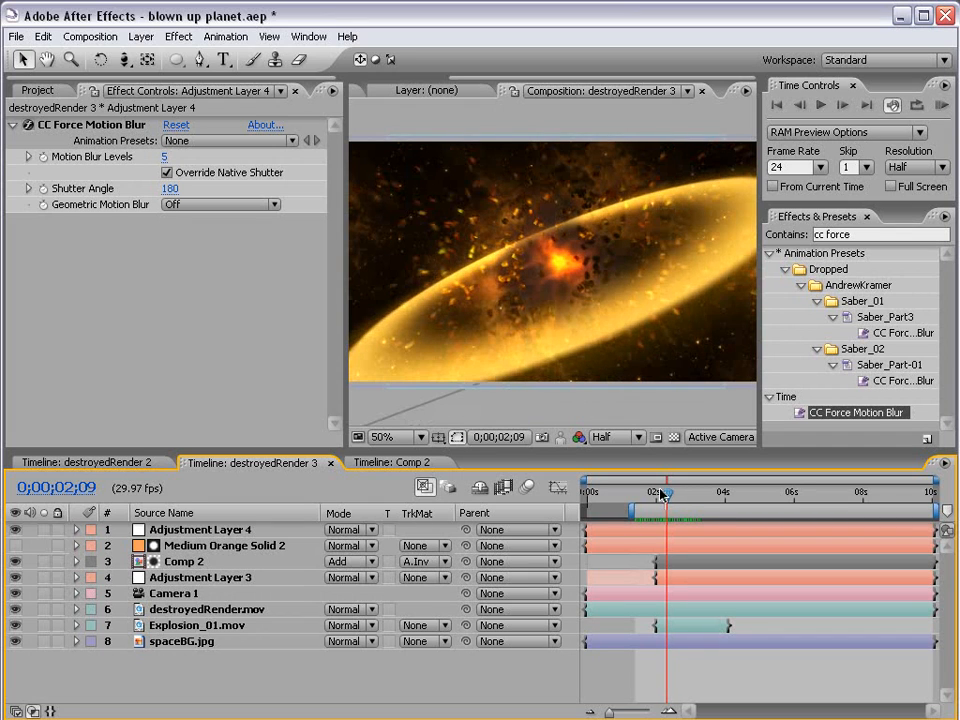